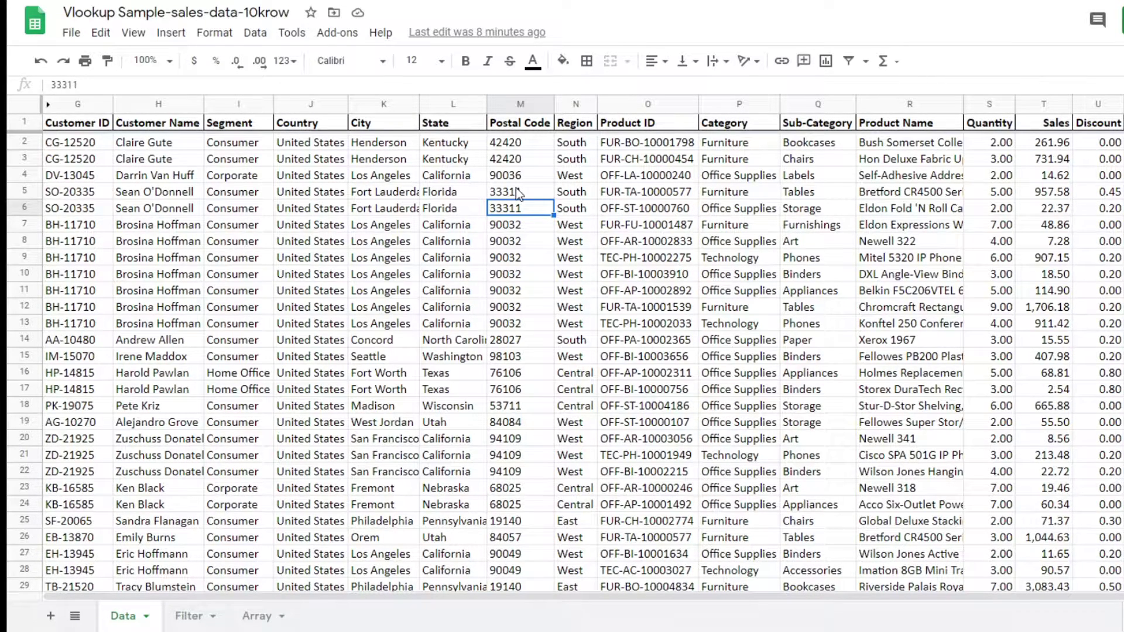
# Create a filter on the sales data table and turn it off again.
pyautogui.click(258, 34)
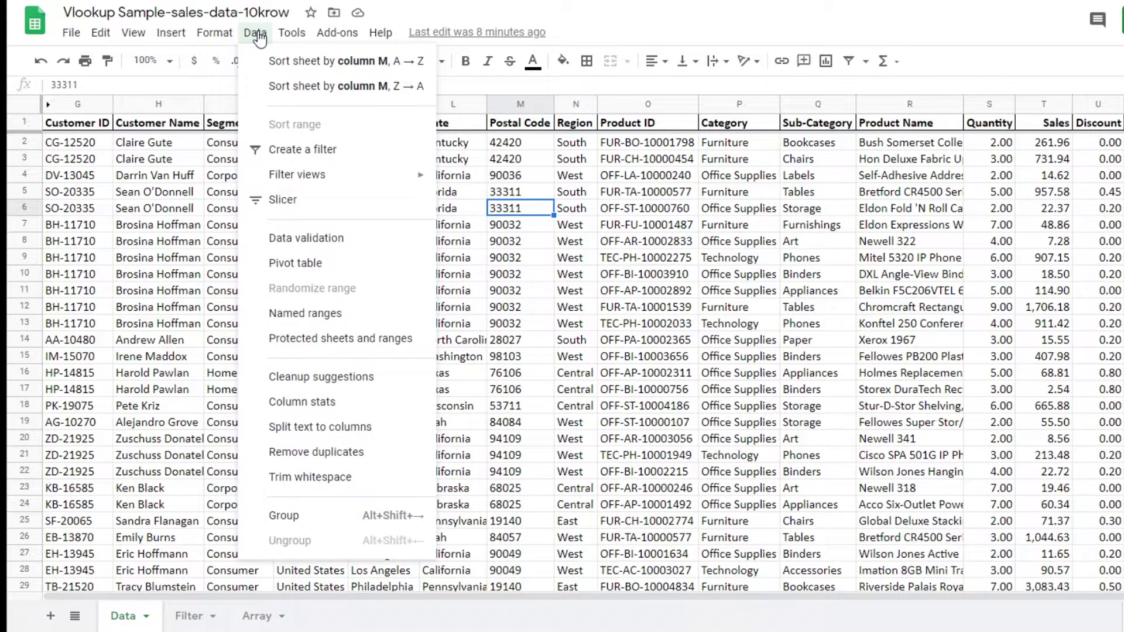
pyautogui.click(289, 149)
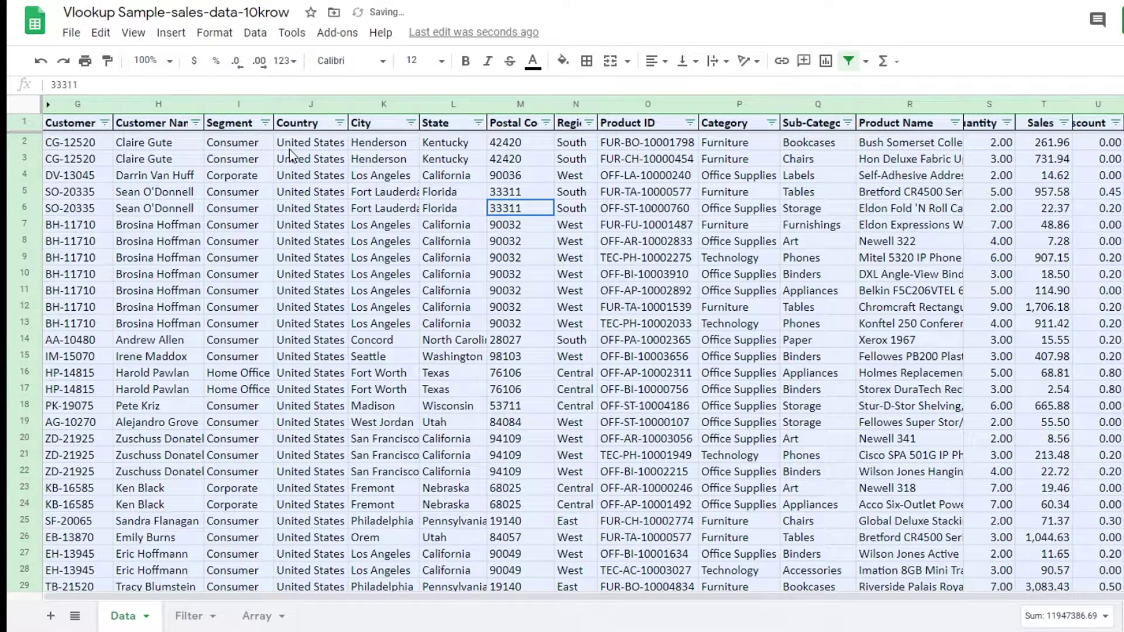
pyautogui.click(257, 36)
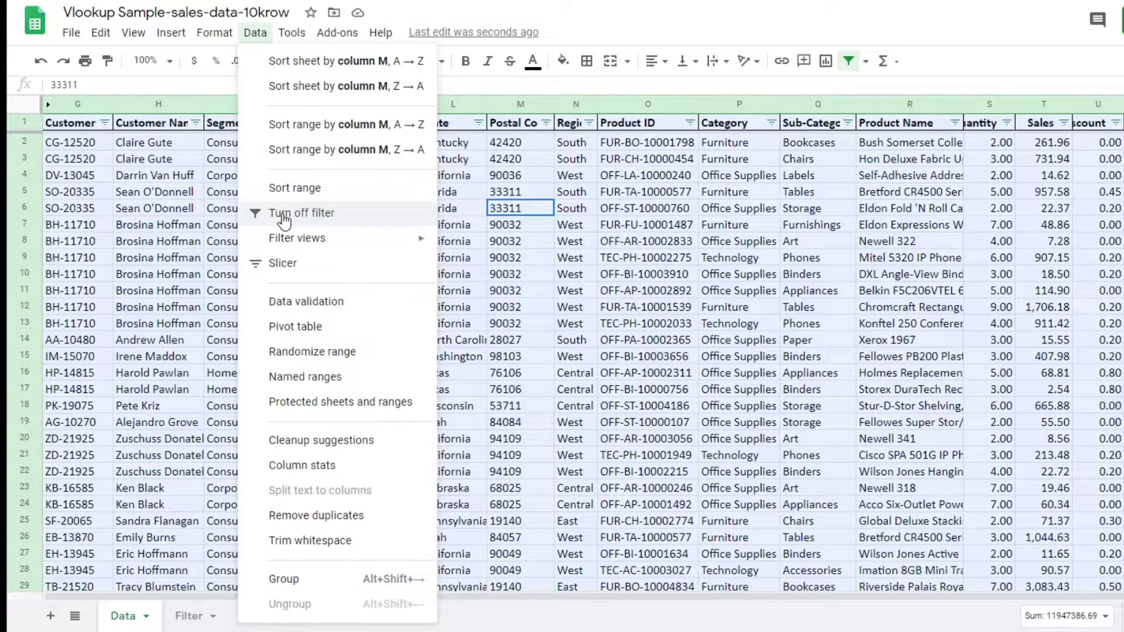
pyautogui.click(285, 214)
pyautogui.click(262, 194)
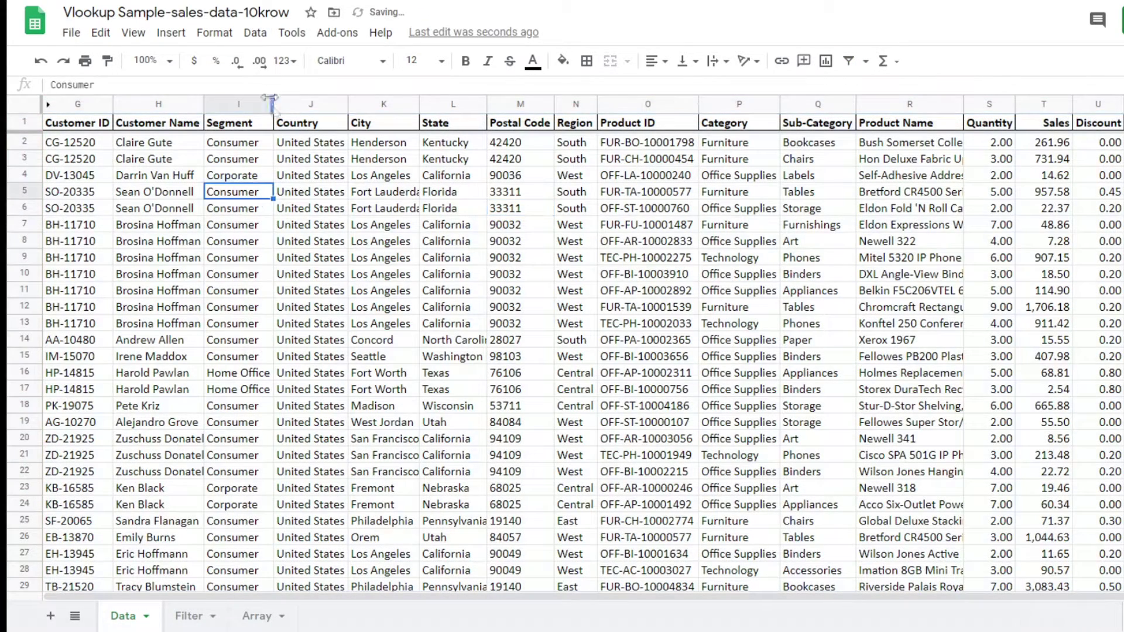
# Create a filter on the sales data and limit the State column to California only.
pyautogui.click(255, 33)
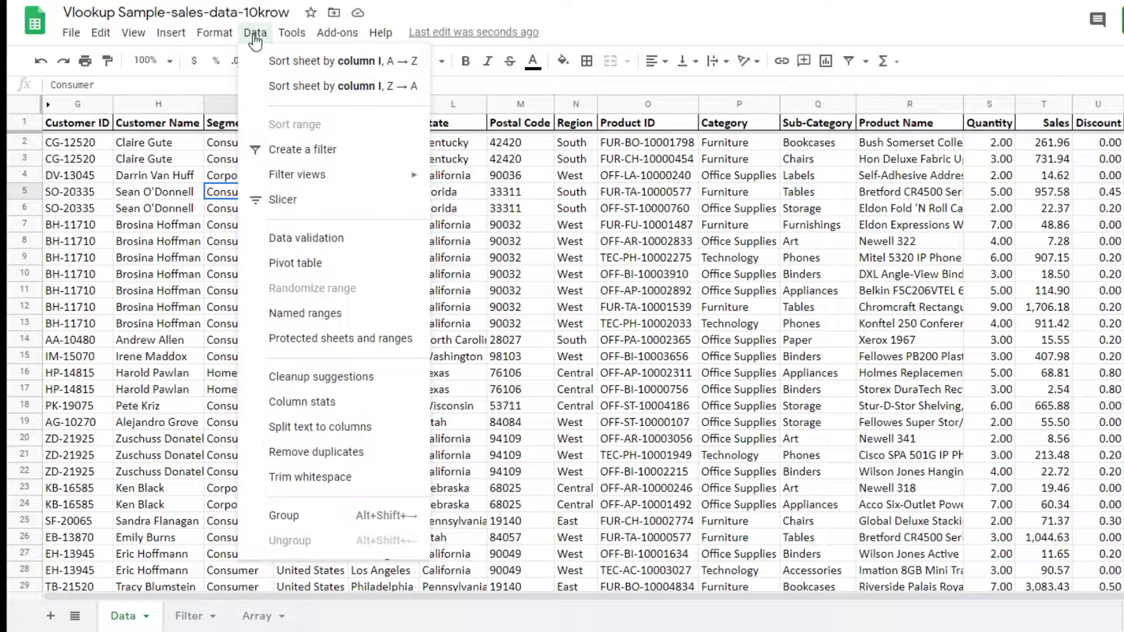
pyautogui.click(300, 153)
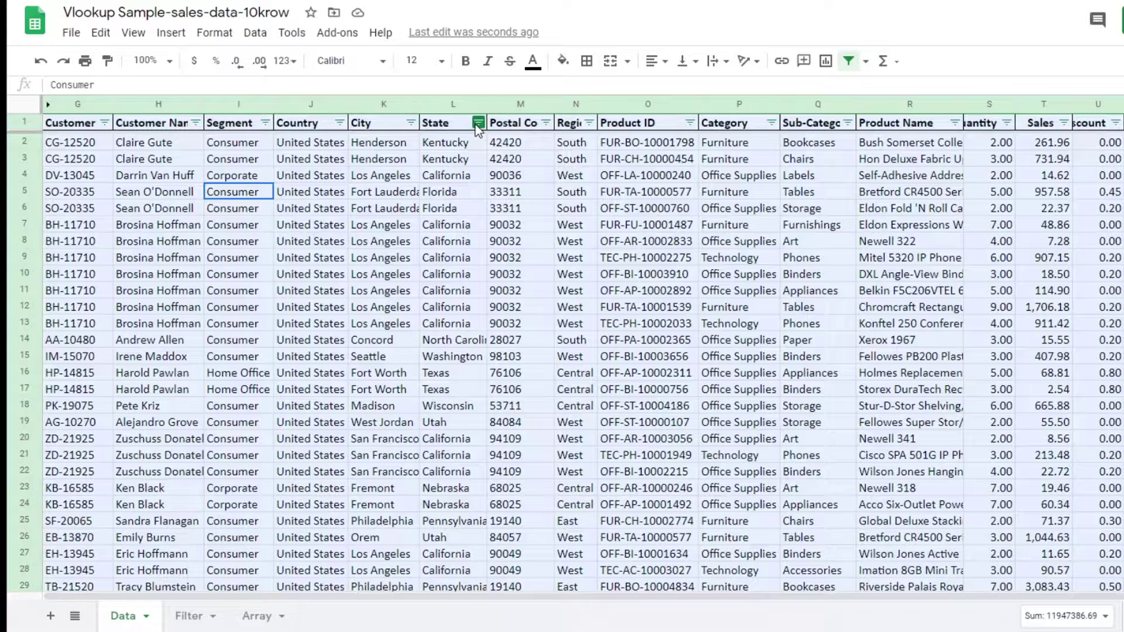
pyautogui.click(445, 158)
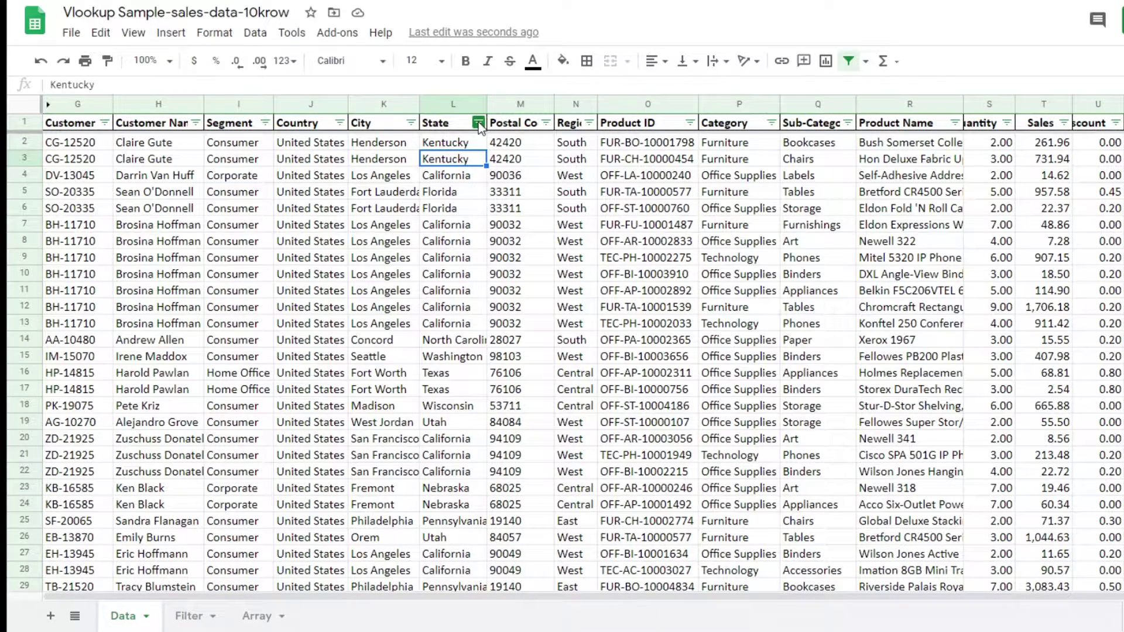
pyautogui.click(478, 122)
pyautogui.click(325, 316)
pyautogui.click(311, 436)
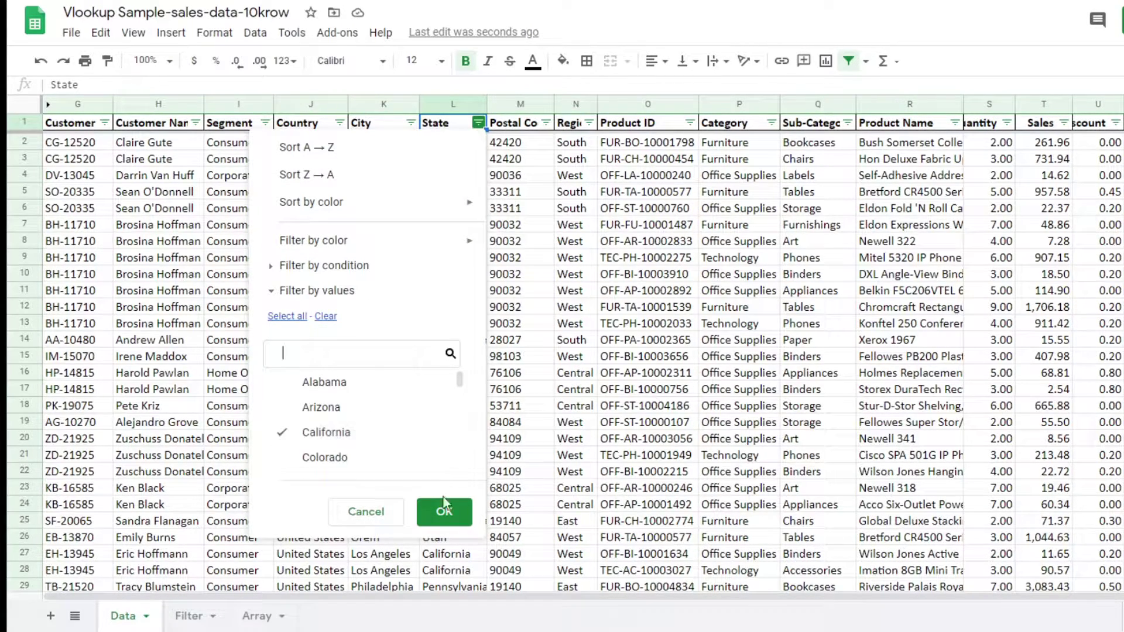
pyautogui.click(445, 513)
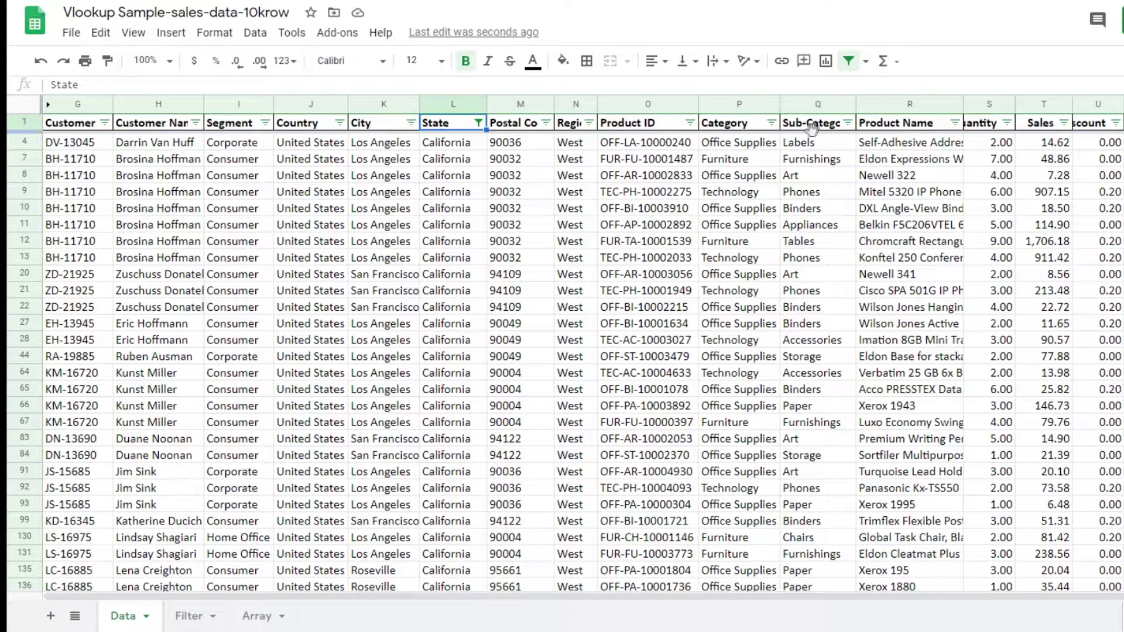
# Filter the Sub-Category column by values so that only Art rows are shown.
pyautogui.click(846, 123)
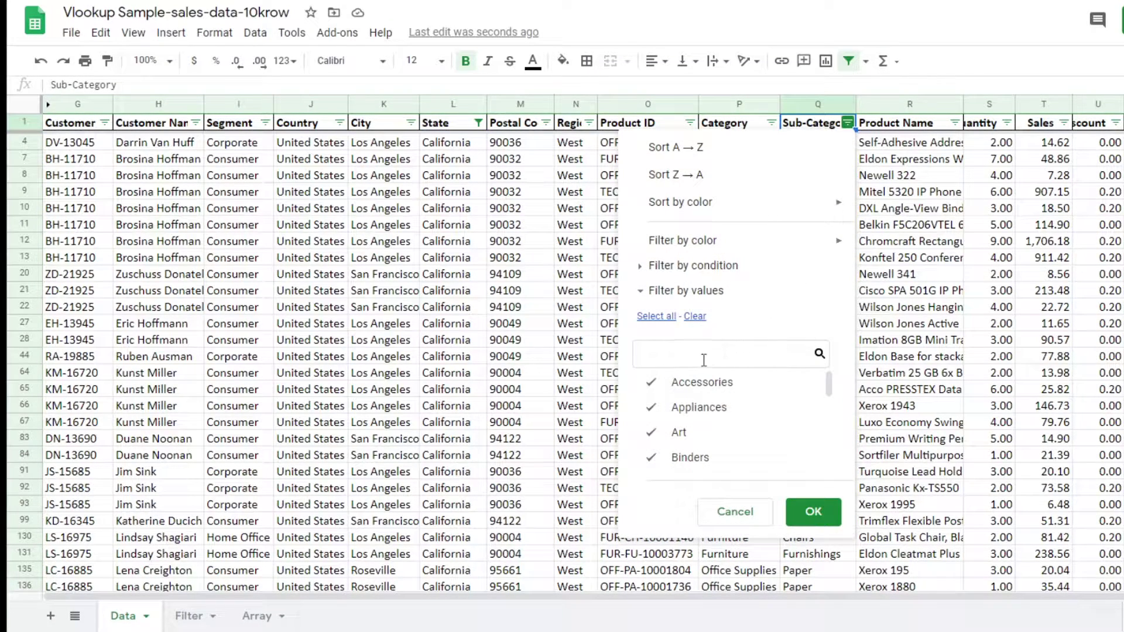
pyautogui.click(695, 316)
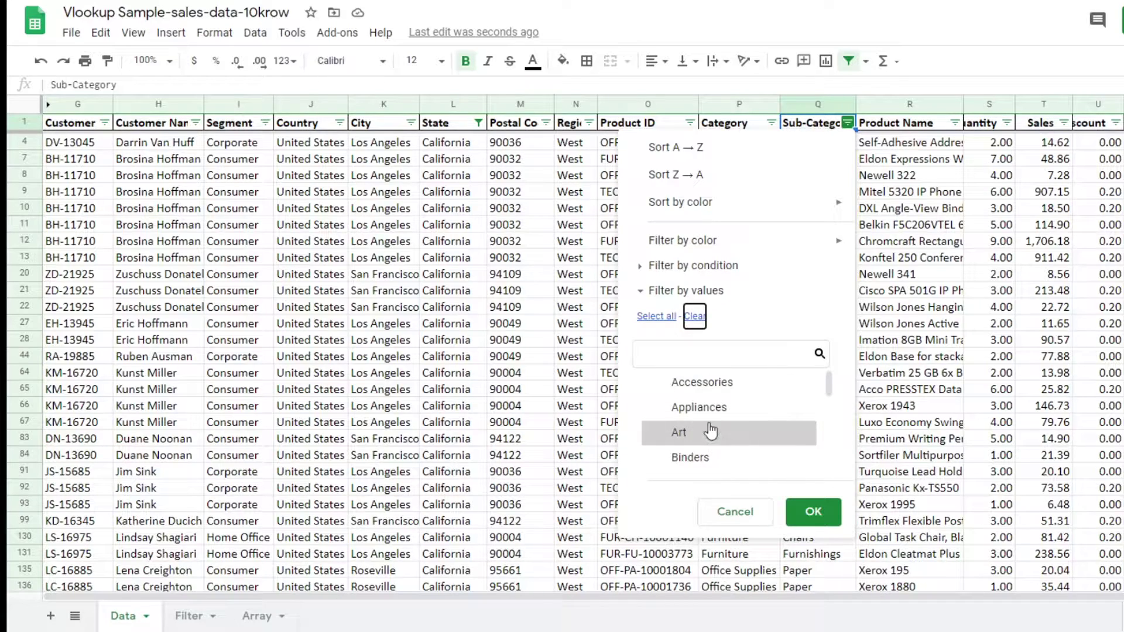
pyautogui.click(679, 432)
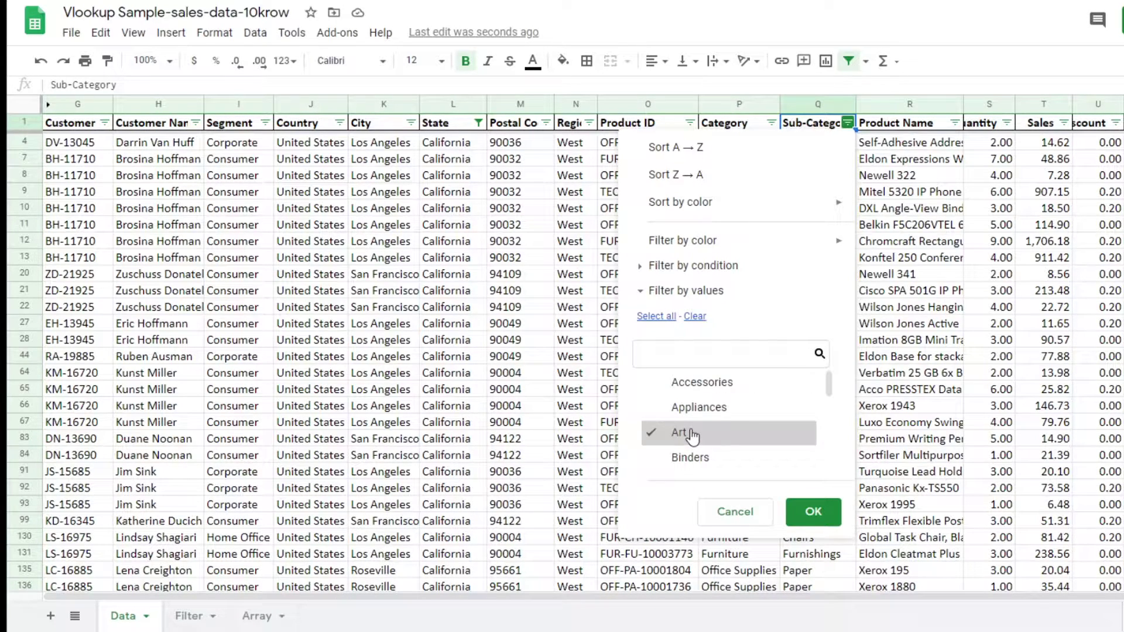
pyautogui.click(813, 512)
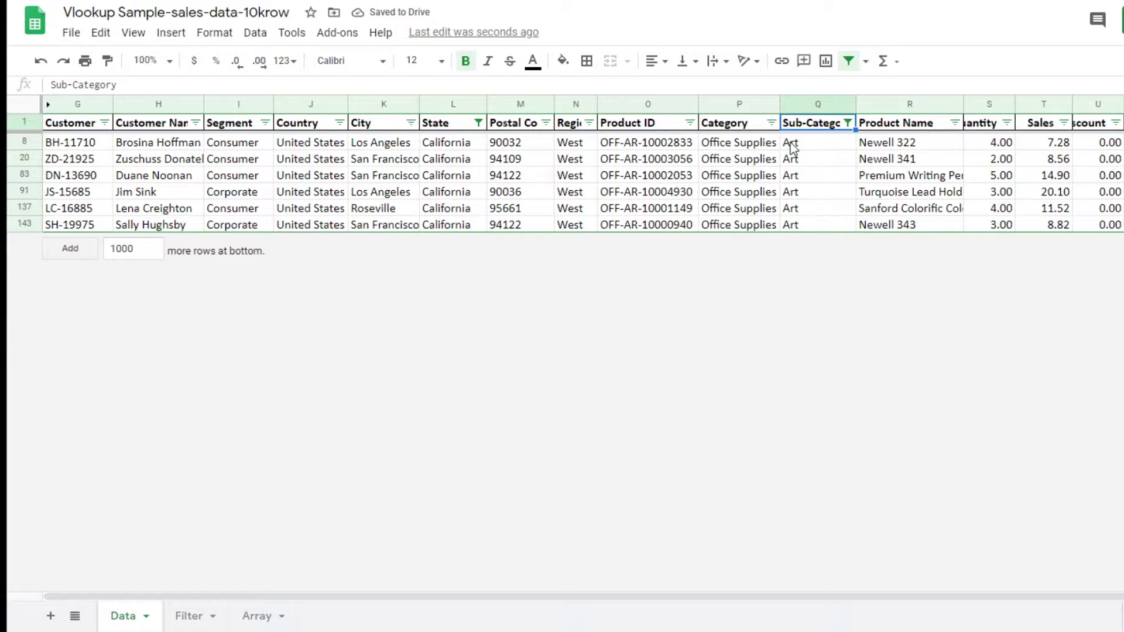
# Filter the Quantity column by condition to show only values greater than 2.
pyautogui.click(1007, 123)
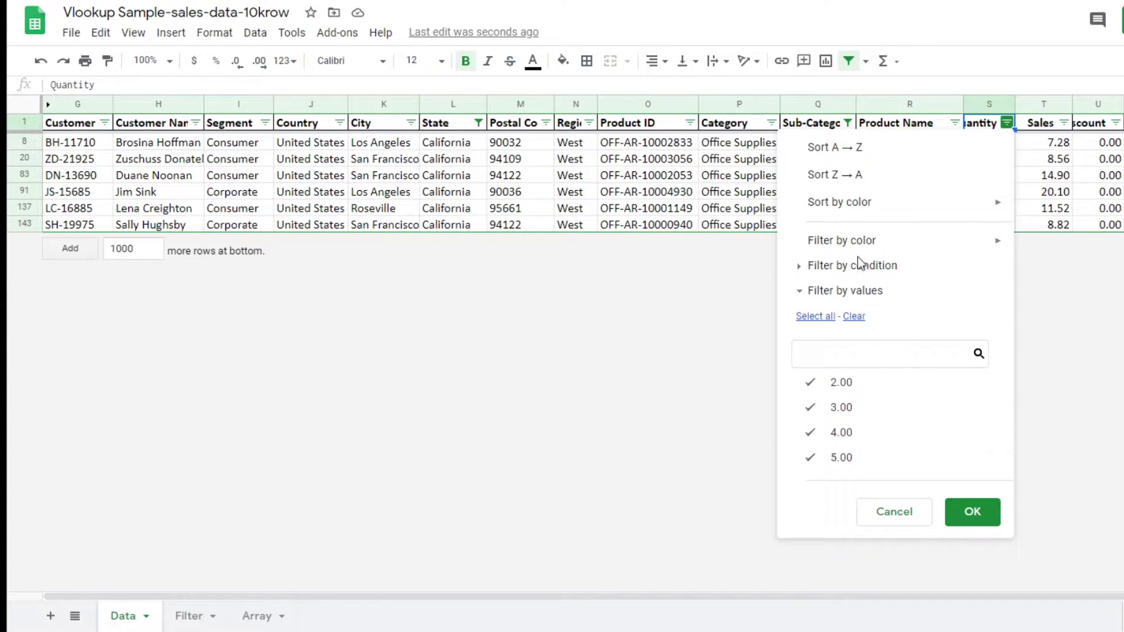
pyautogui.moveTo(853, 255)
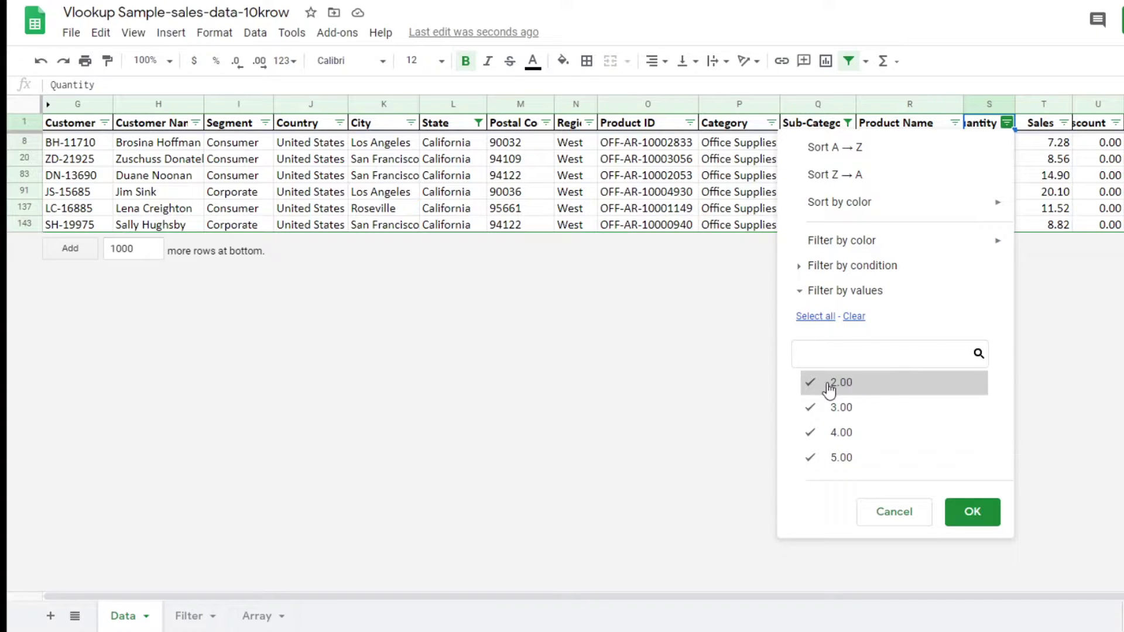
pyautogui.click(843, 266)
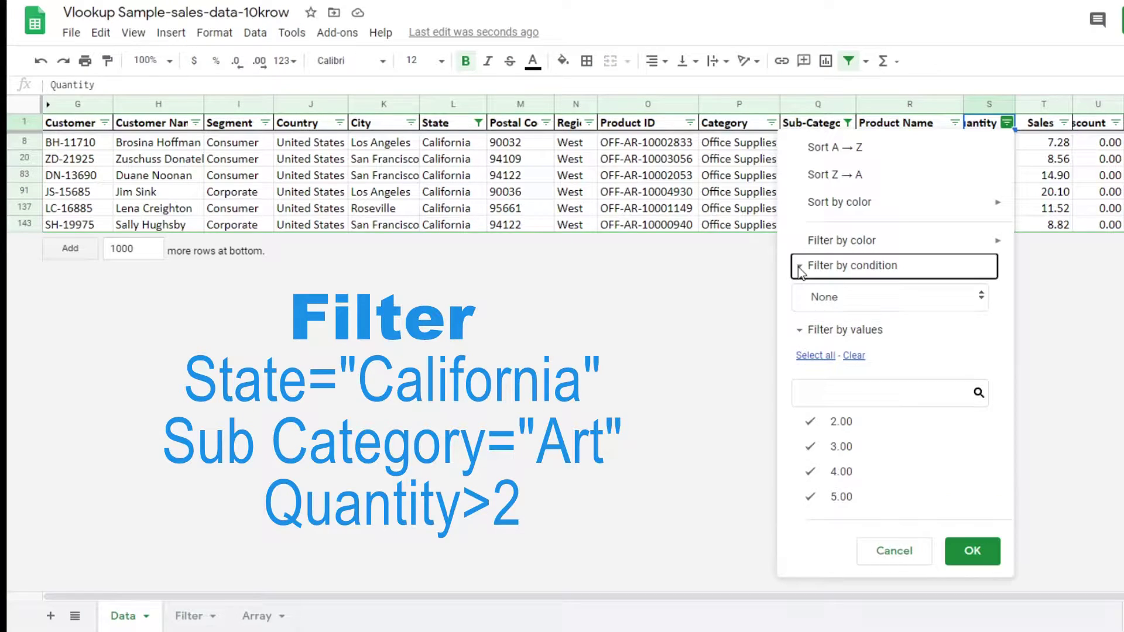
pyautogui.click(873, 302)
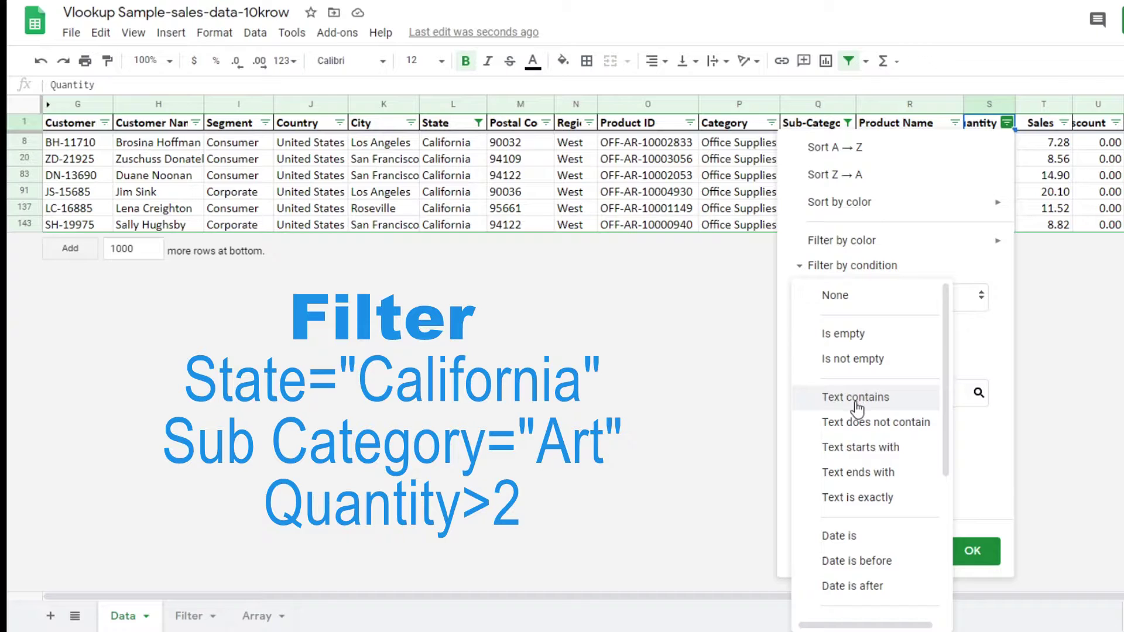
pyautogui.scroll(-4, 856, 408)
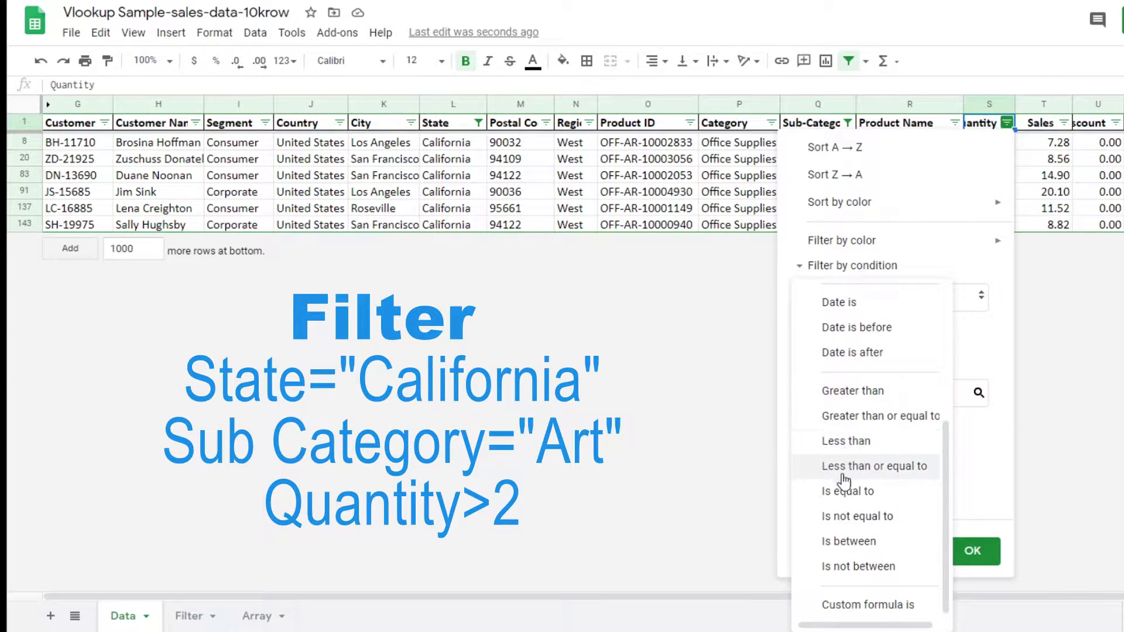
pyautogui.click(852, 392)
pyautogui.click(831, 337)
pyautogui.write('2')
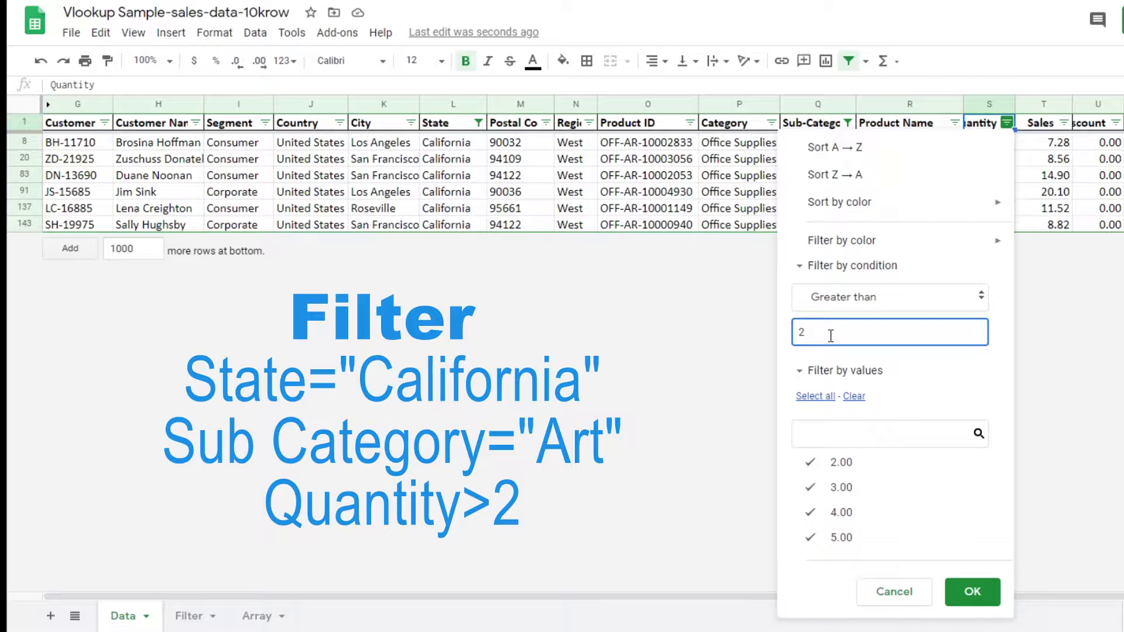
pyautogui.click(982, 599)
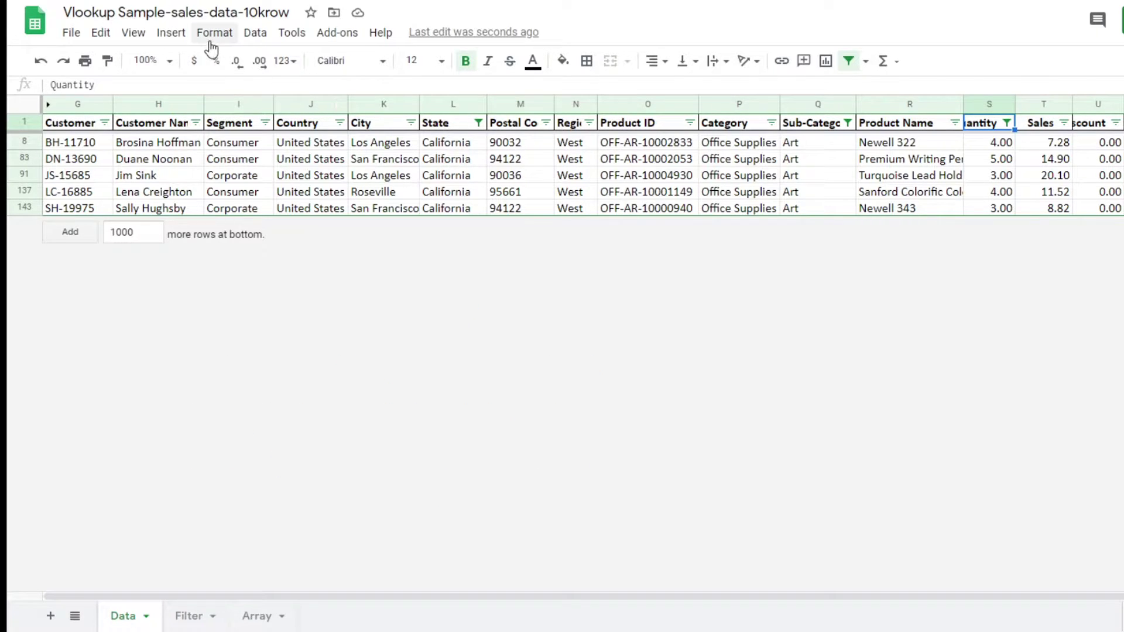
# Turn off the filter on the sales data so all rows are shown.
pyautogui.click(255, 35)
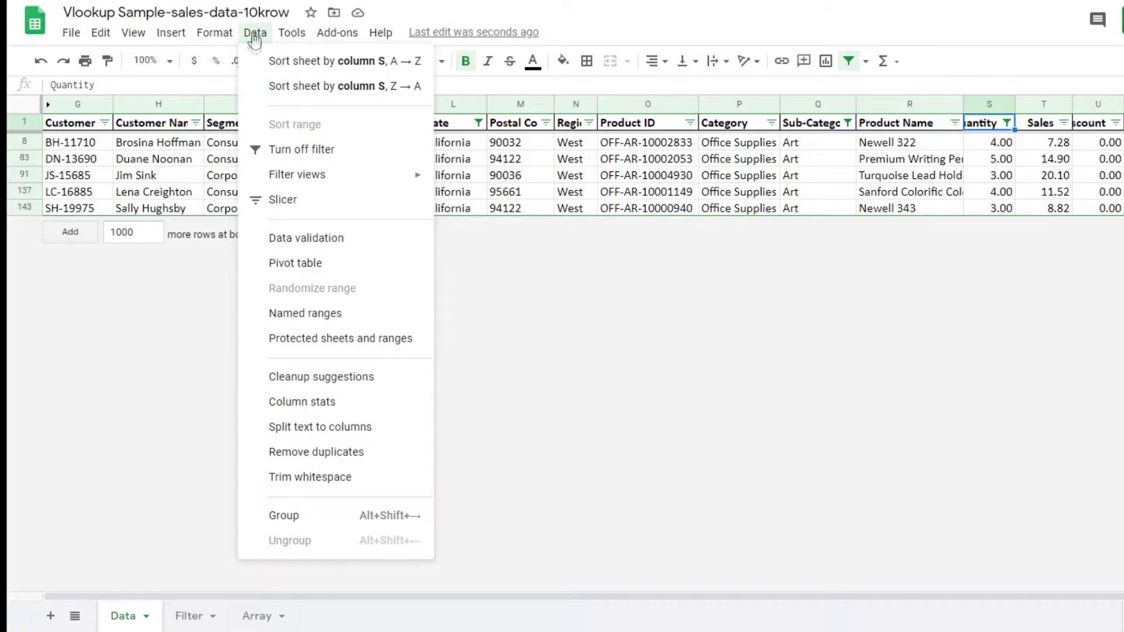
pyautogui.moveTo(279, 179)
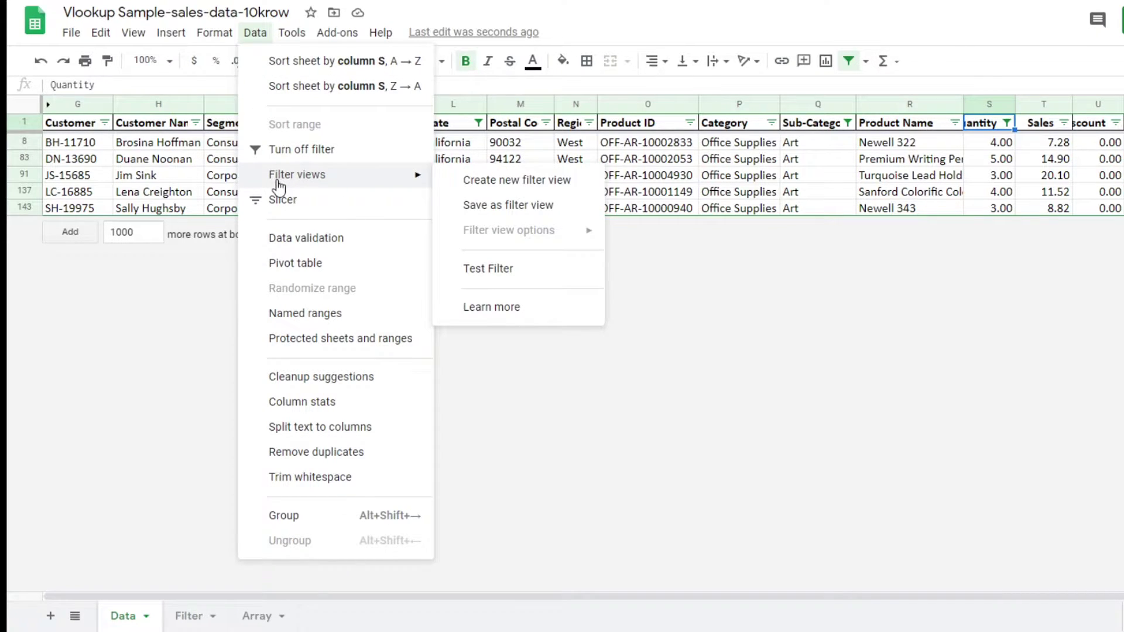
pyautogui.click(285, 151)
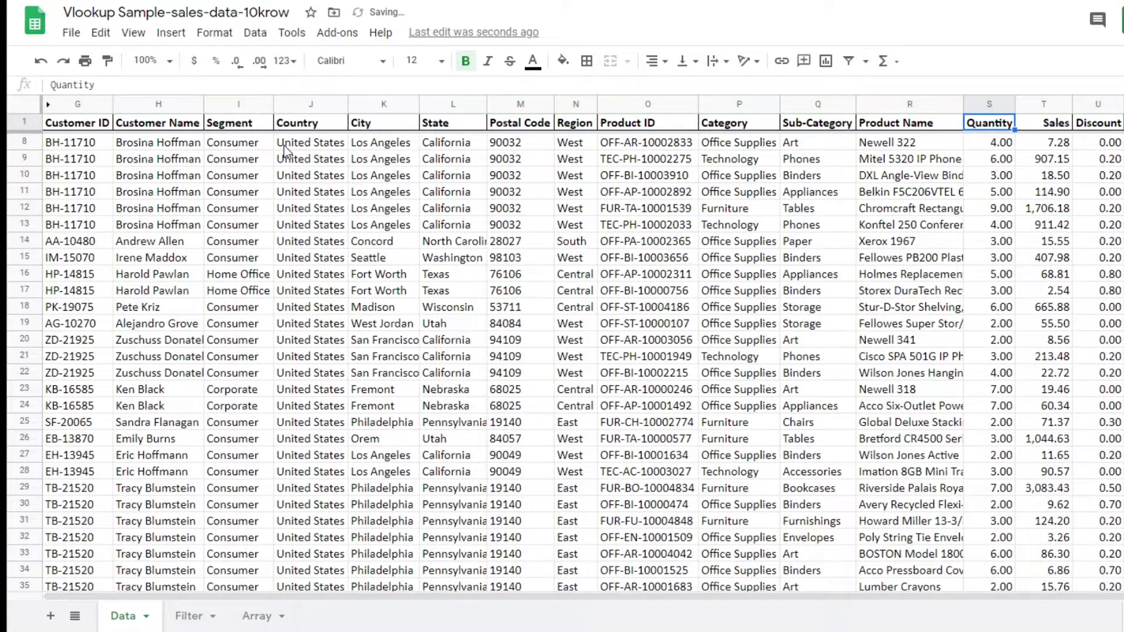
# Create a new filter view for the sales data.
pyautogui.click(250, 39)
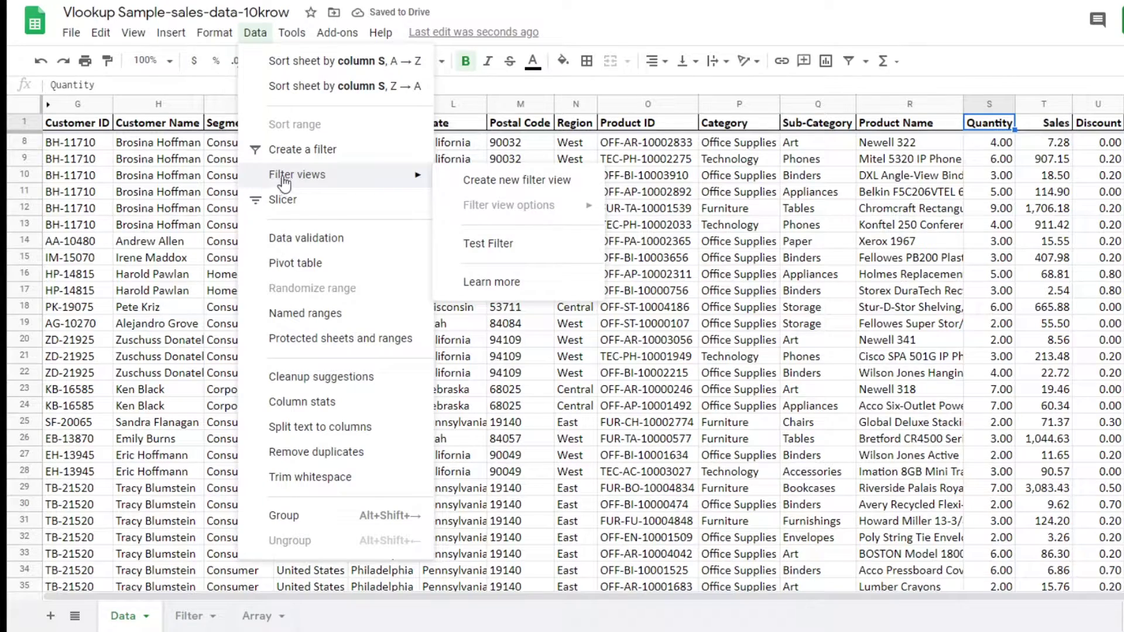
pyautogui.click(491, 182)
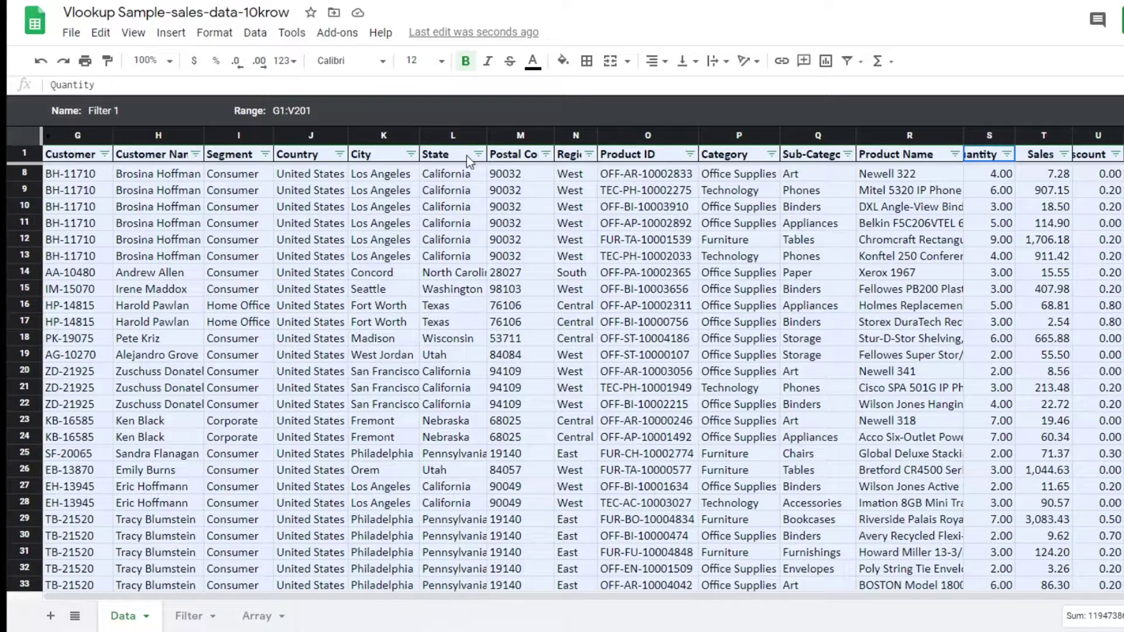
pyautogui.click(255, 32)
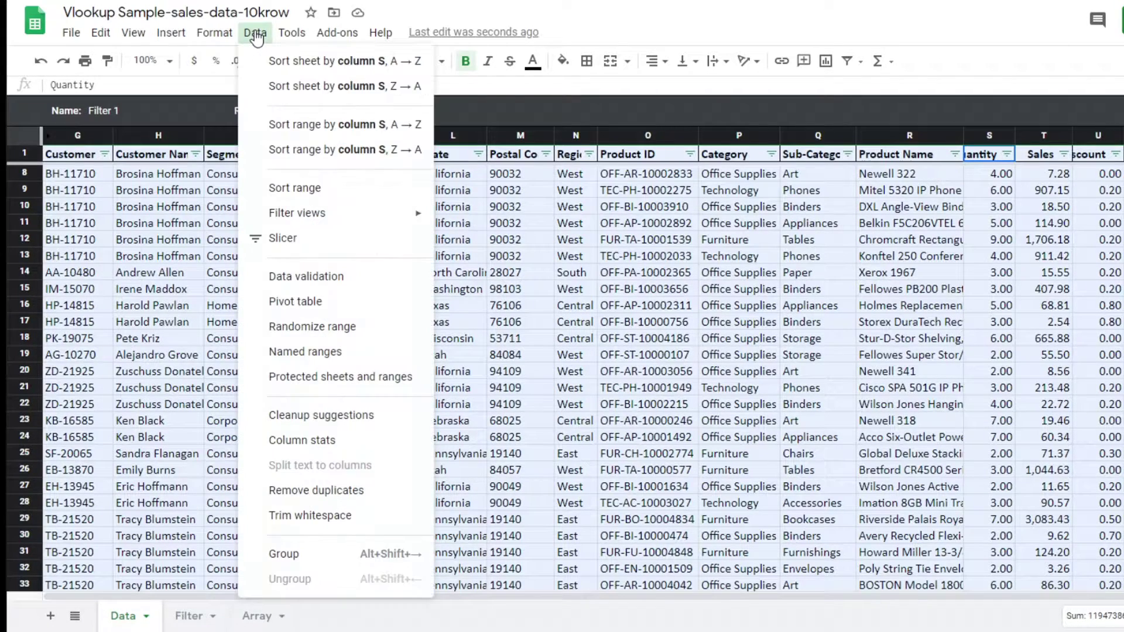
pyautogui.moveTo(383, 215)
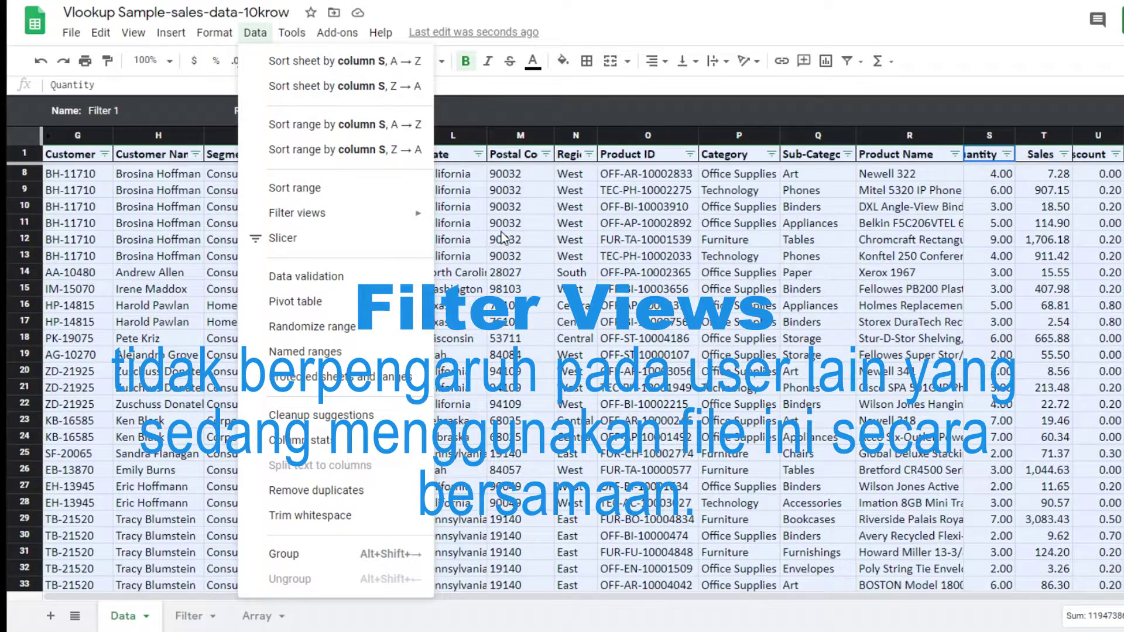
pyautogui.click(501, 230)
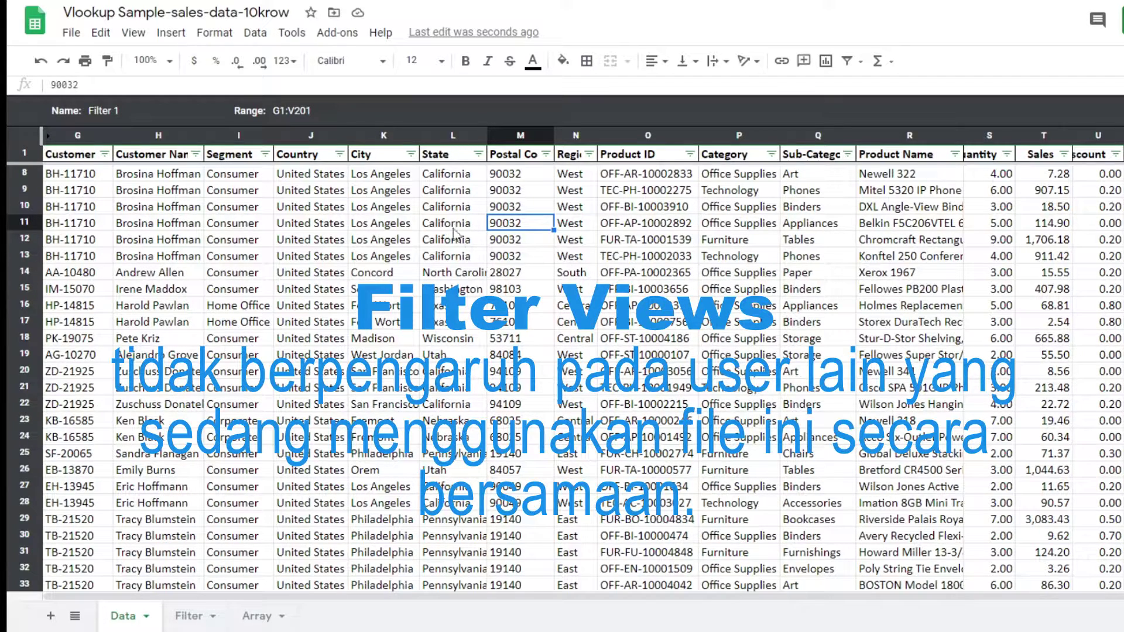
pyautogui.click(255, 33)
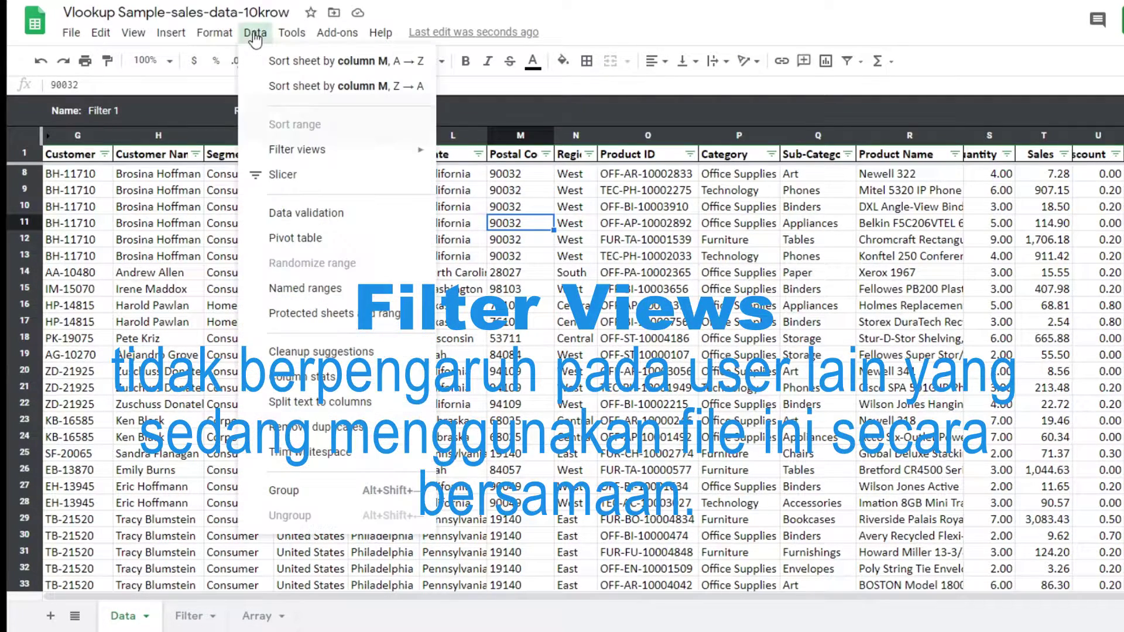
pyautogui.moveTo(357, 156)
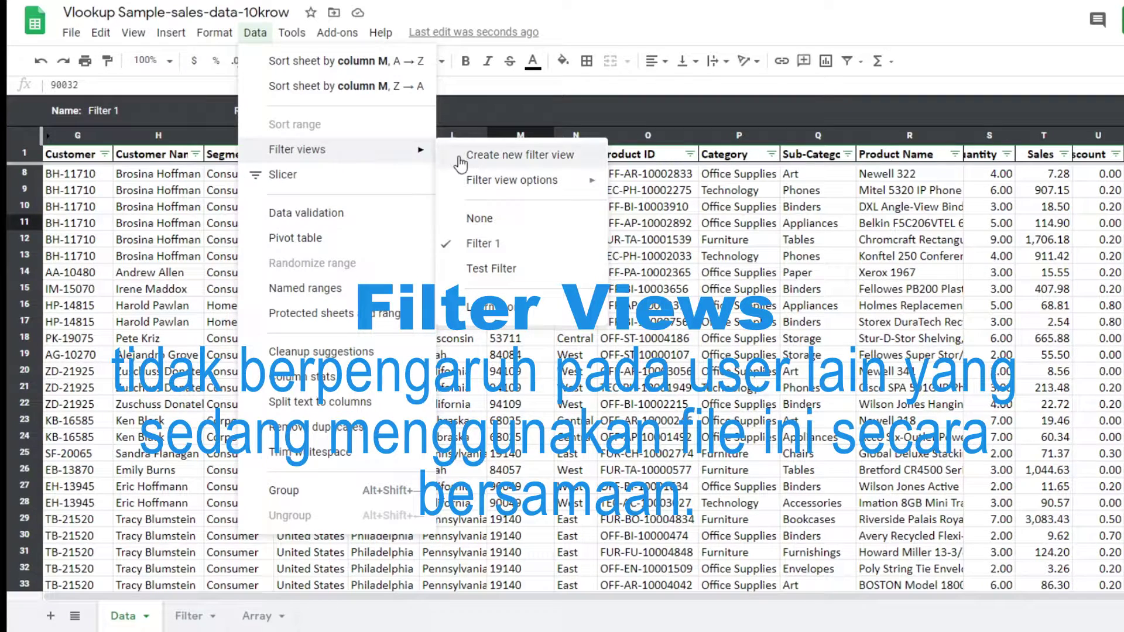
pyautogui.click(703, 260)
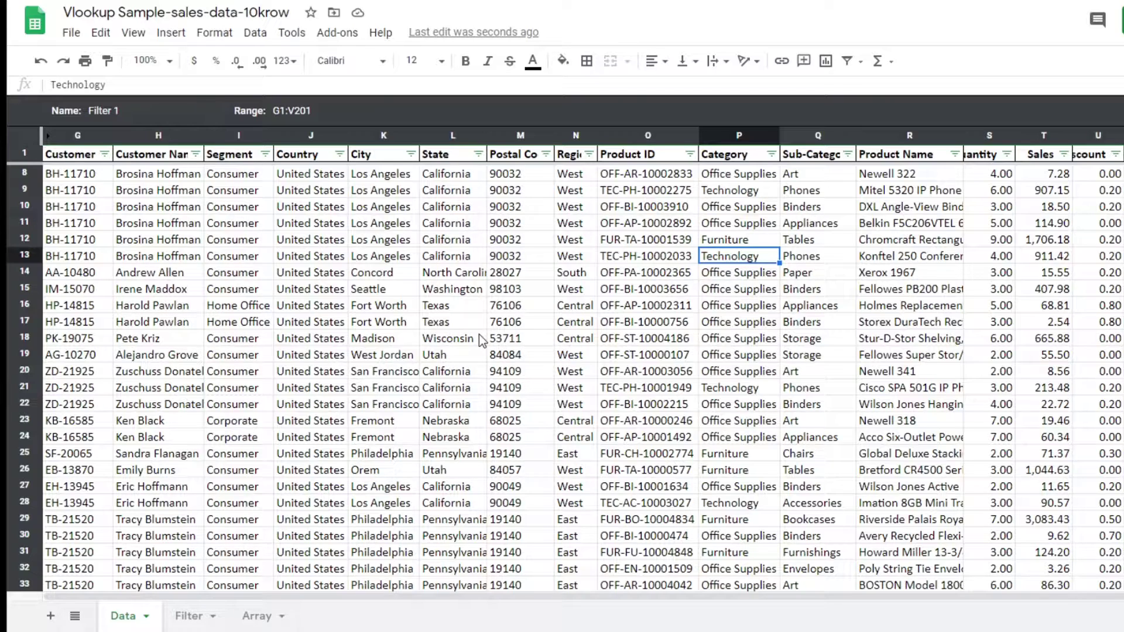
# In the new filter view, limit the State column to California only.
pyautogui.click(478, 153)
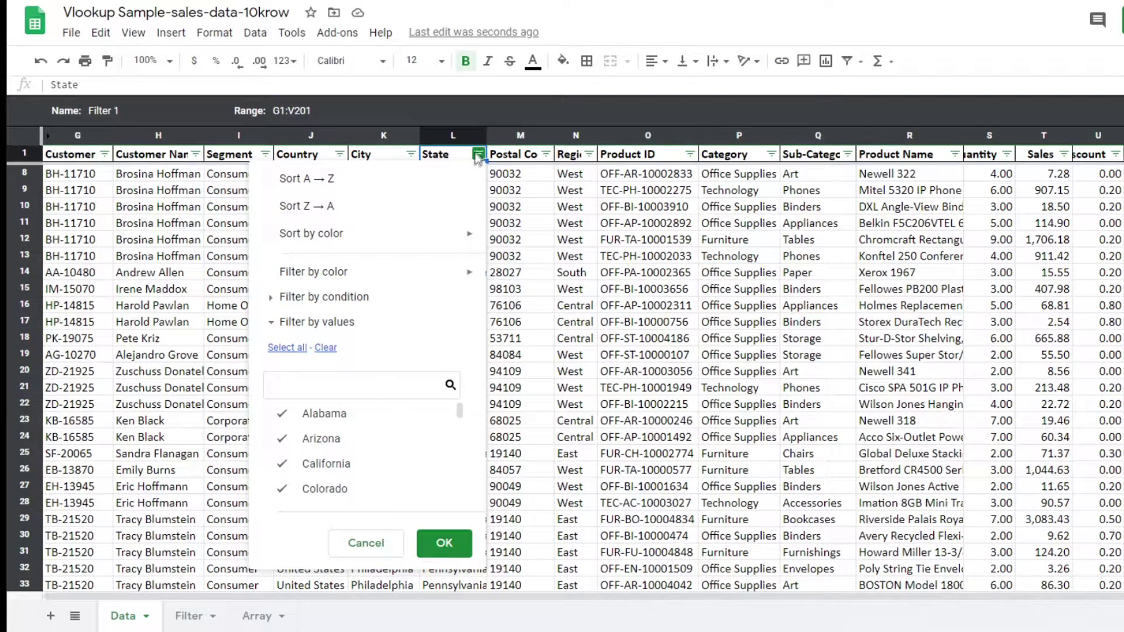
pyautogui.click(326, 347)
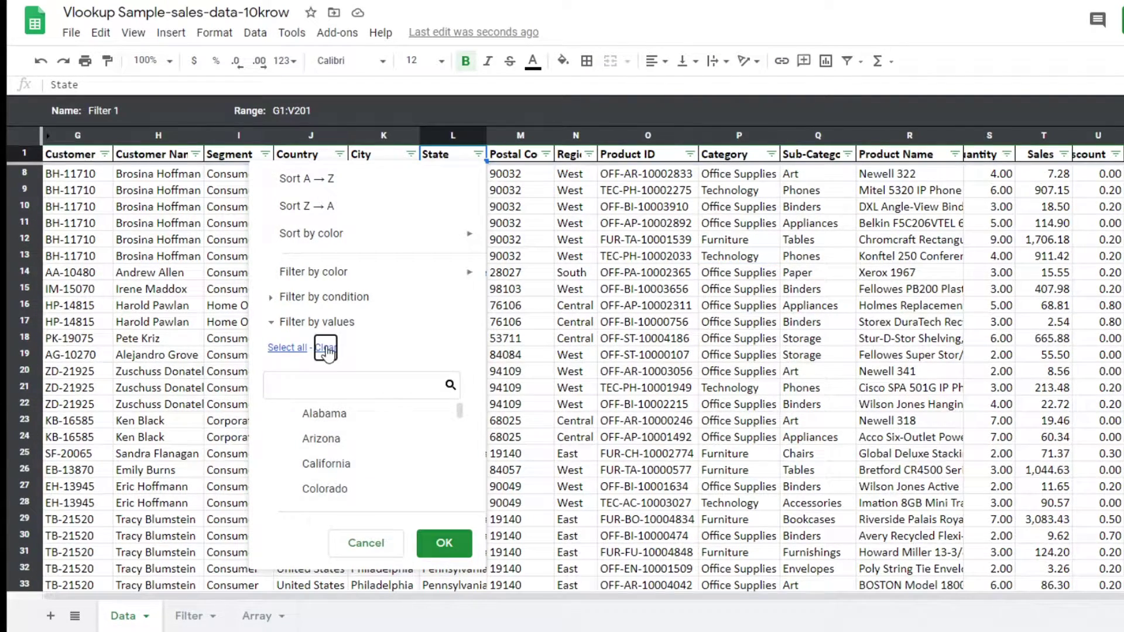
pyautogui.click(325, 466)
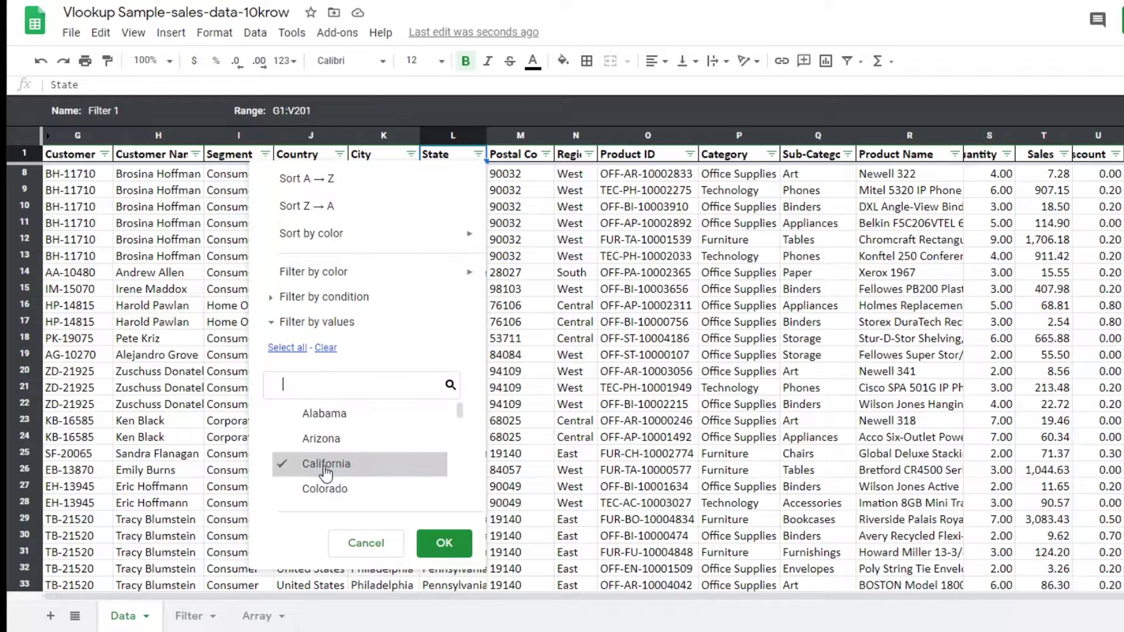
pyautogui.click(446, 549)
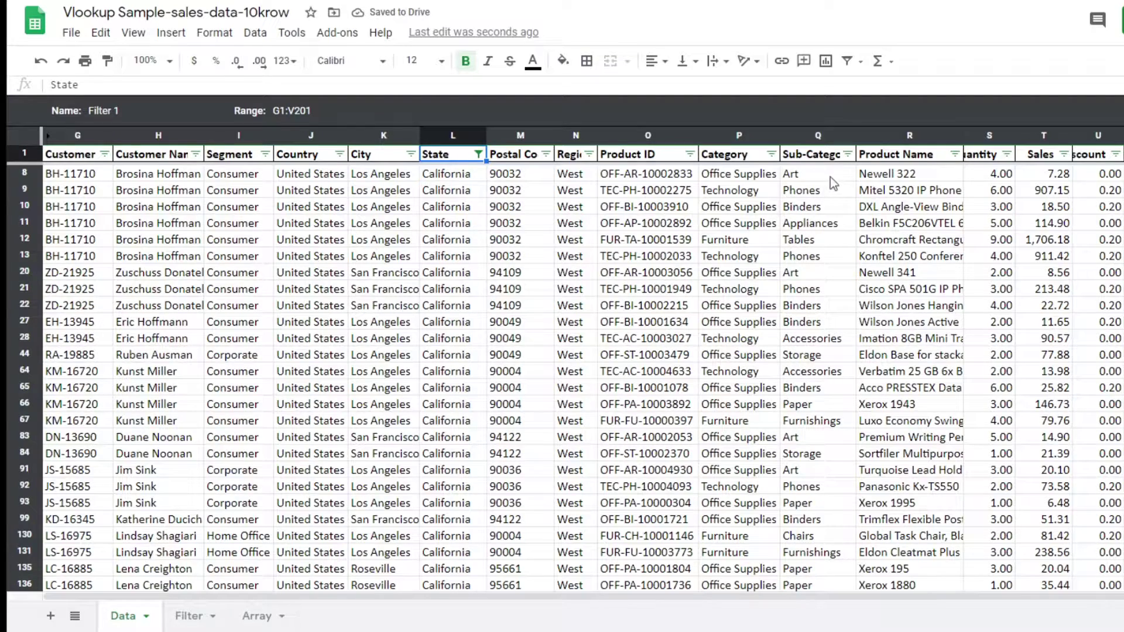
# In the filter view, limit the Sub-Category column to Art only.
pyautogui.click(846, 156)
pyautogui.click(694, 349)
pyautogui.click(680, 463)
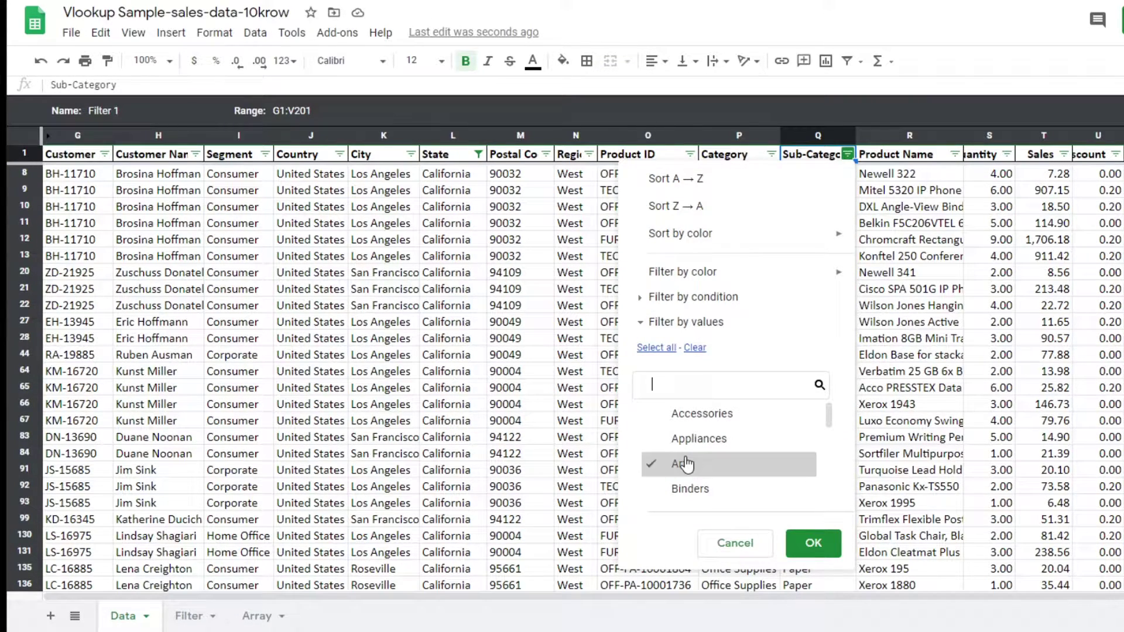
pyautogui.click(814, 544)
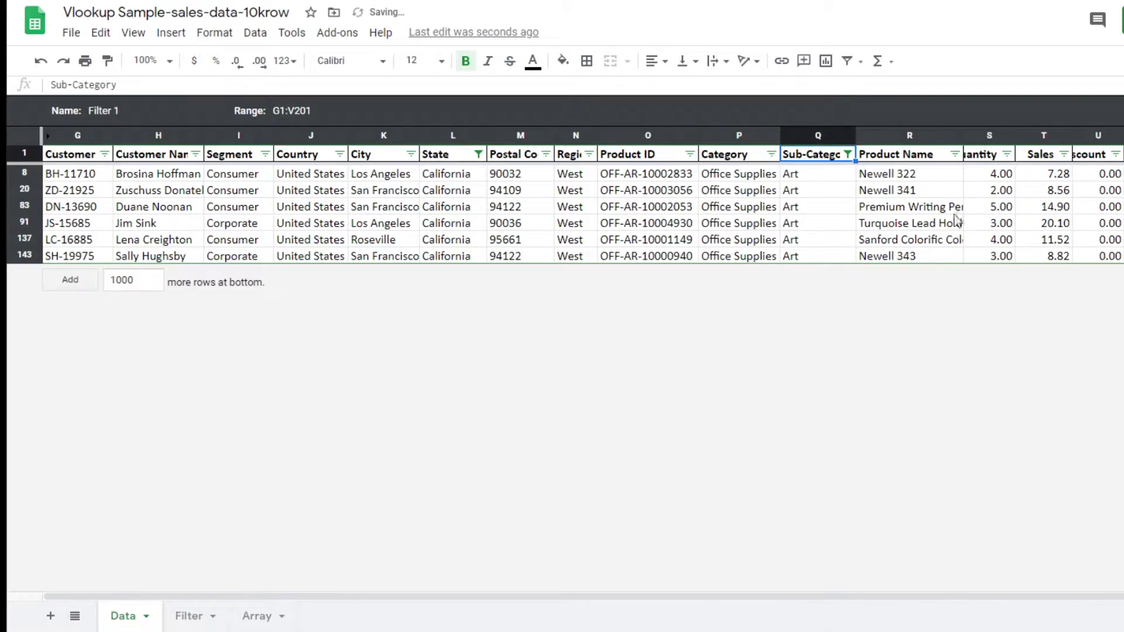
# Filter the Quantity column in the filter view by condition to show only values greater than 3.
pyautogui.click(1006, 154)
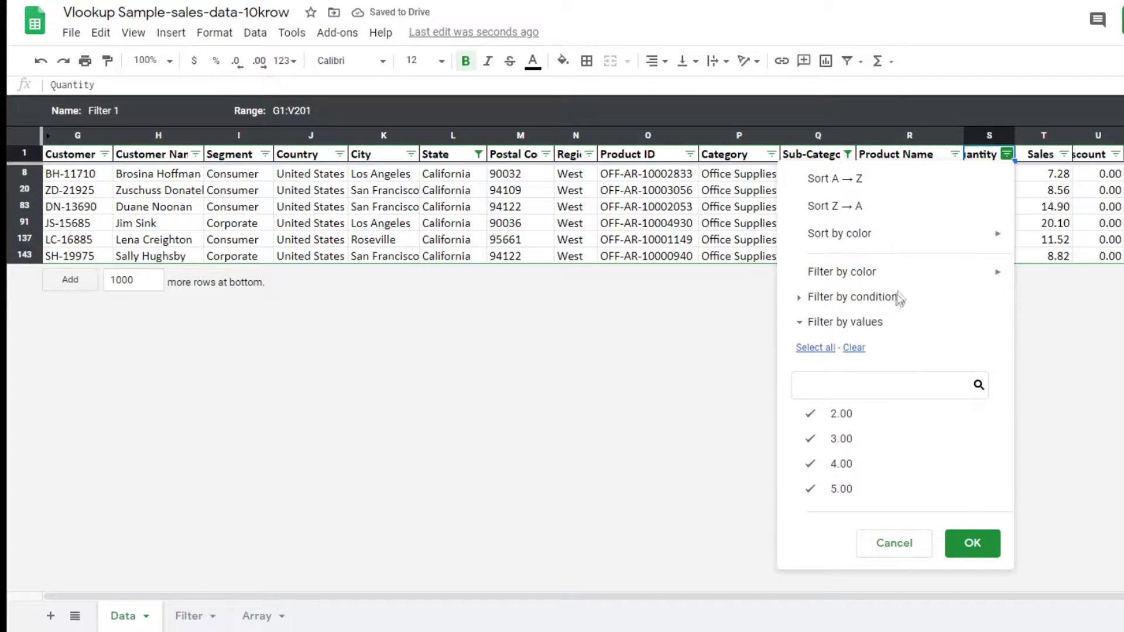
pyautogui.click(802, 299)
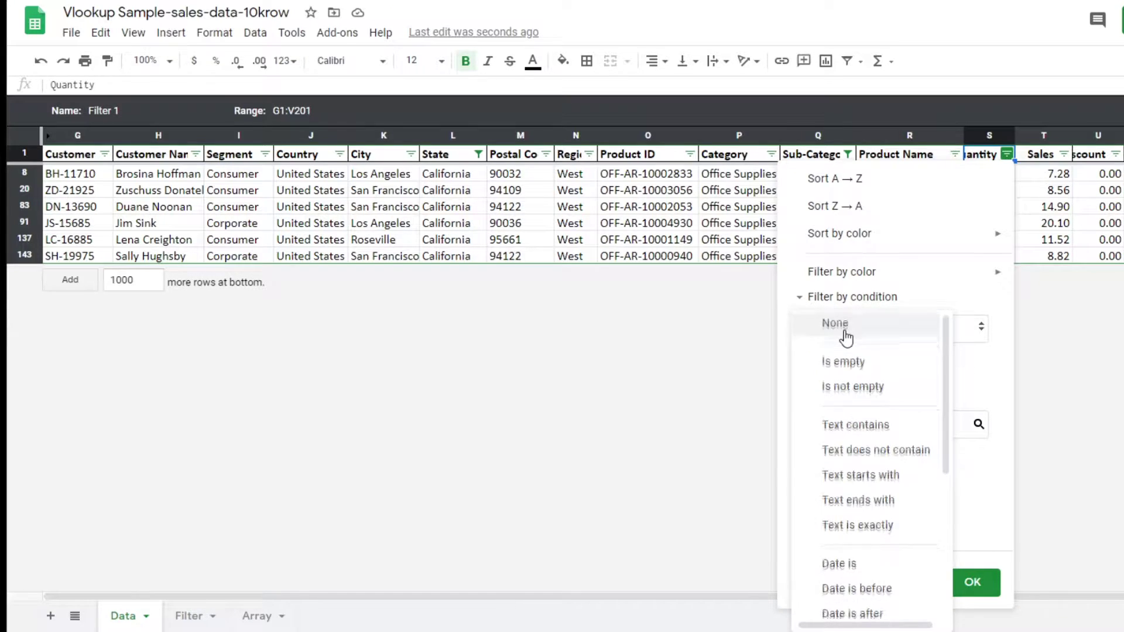
pyautogui.scroll(-5, 846, 337)
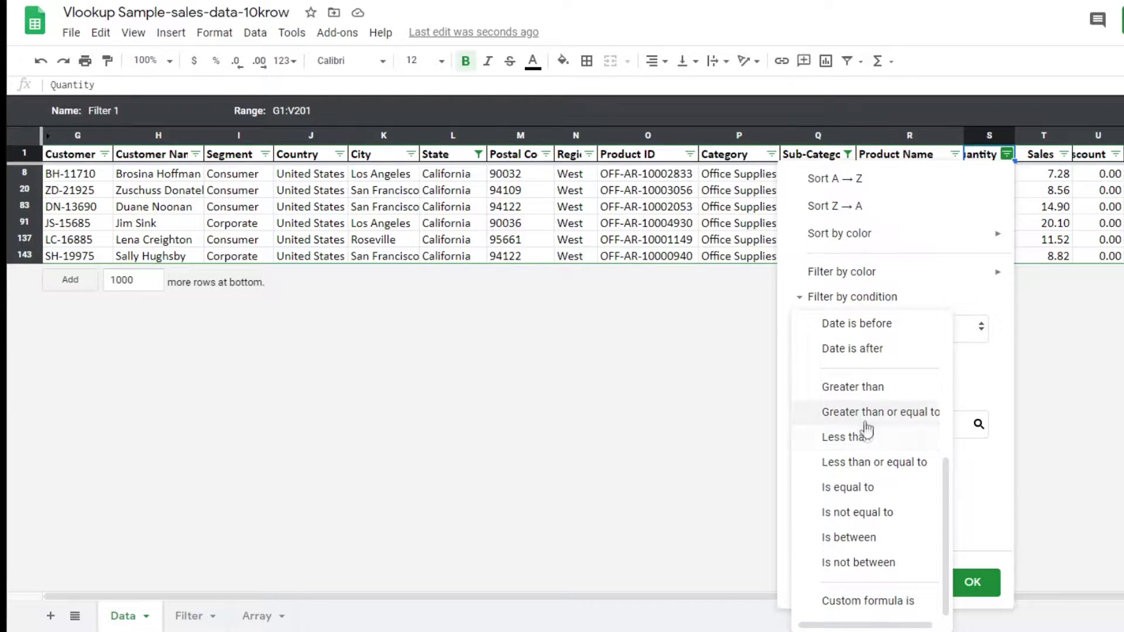
pyautogui.click(863, 391)
pyautogui.click(816, 364)
pyautogui.write('3')
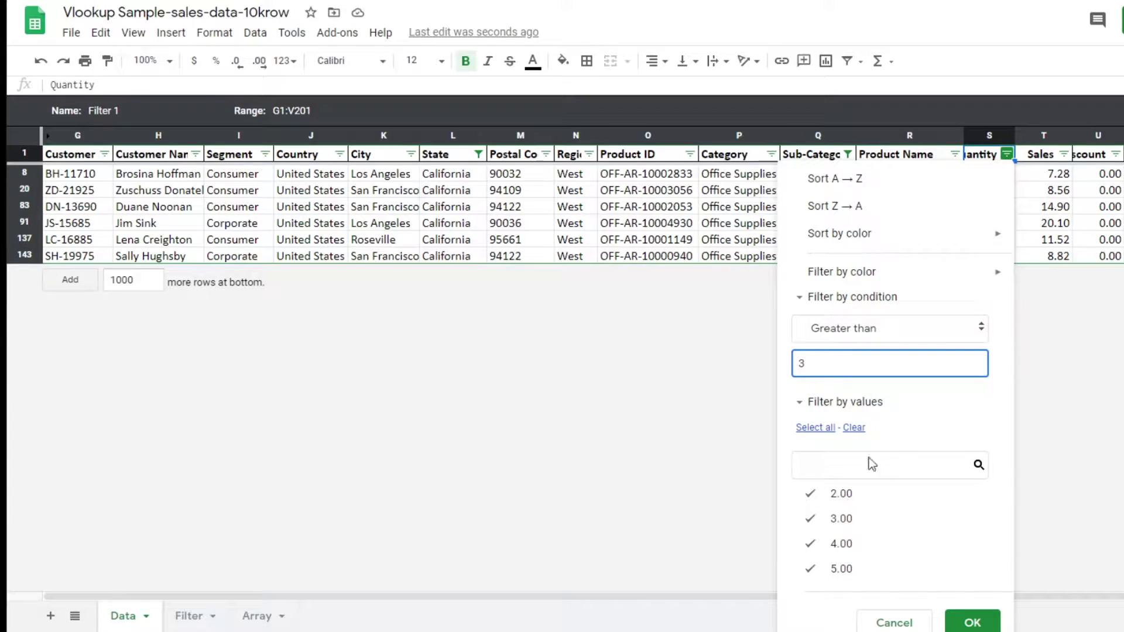
pyautogui.click(973, 622)
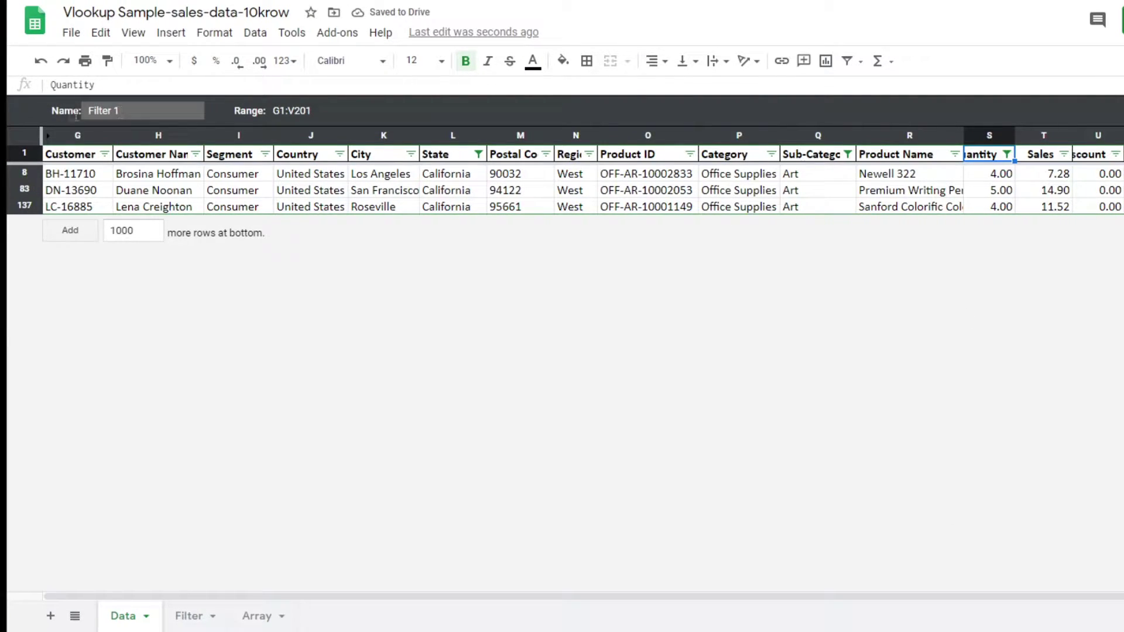
# Rename the filter view as Coba Filter.
pyautogui.click(103, 110)
pyautogui.moveTo(126, 112); pyautogui.dragTo(88, 112)
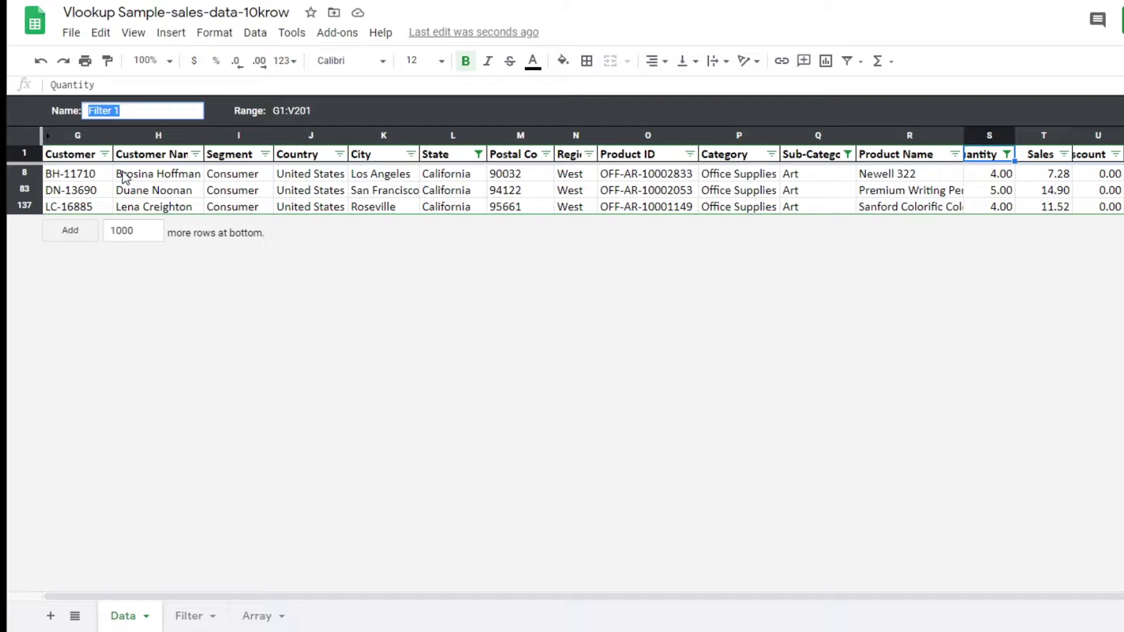
pyautogui.write('Coba')
pyautogui.click(343, 208)
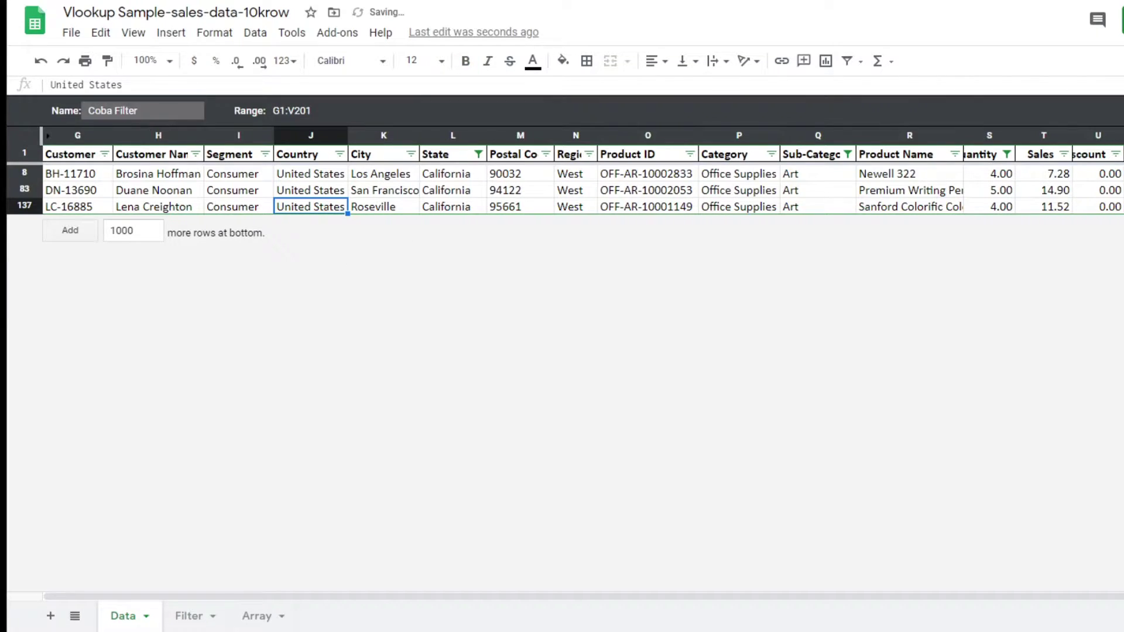
# Set the active filter view to None and look through the unfiltered sales data.
pyautogui.click(257, 34)
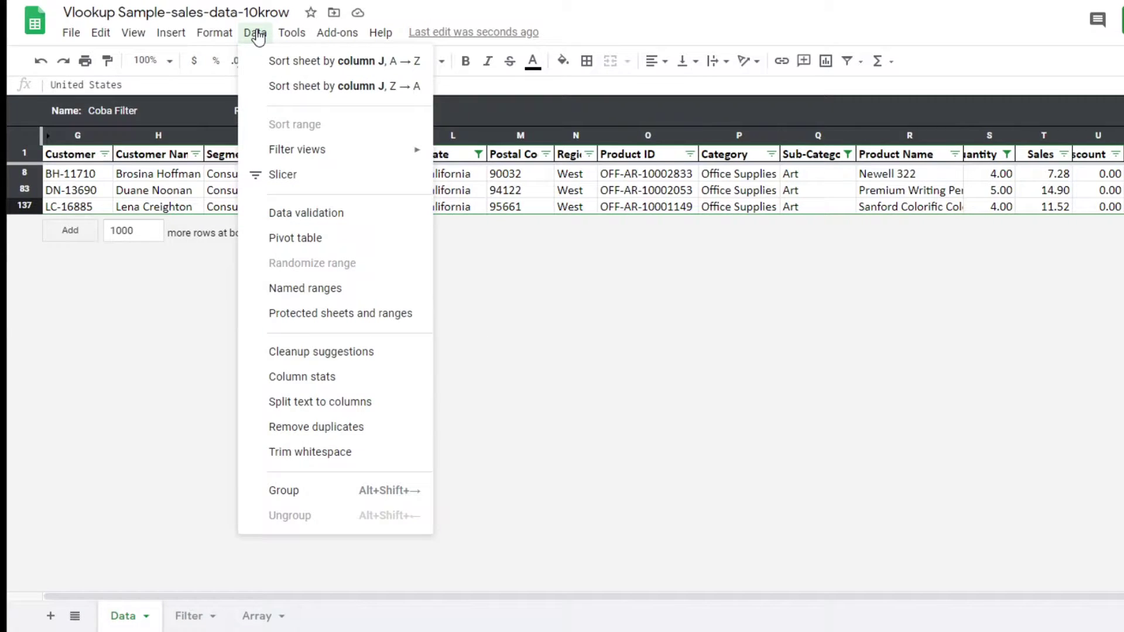
pyautogui.moveTo(306, 153)
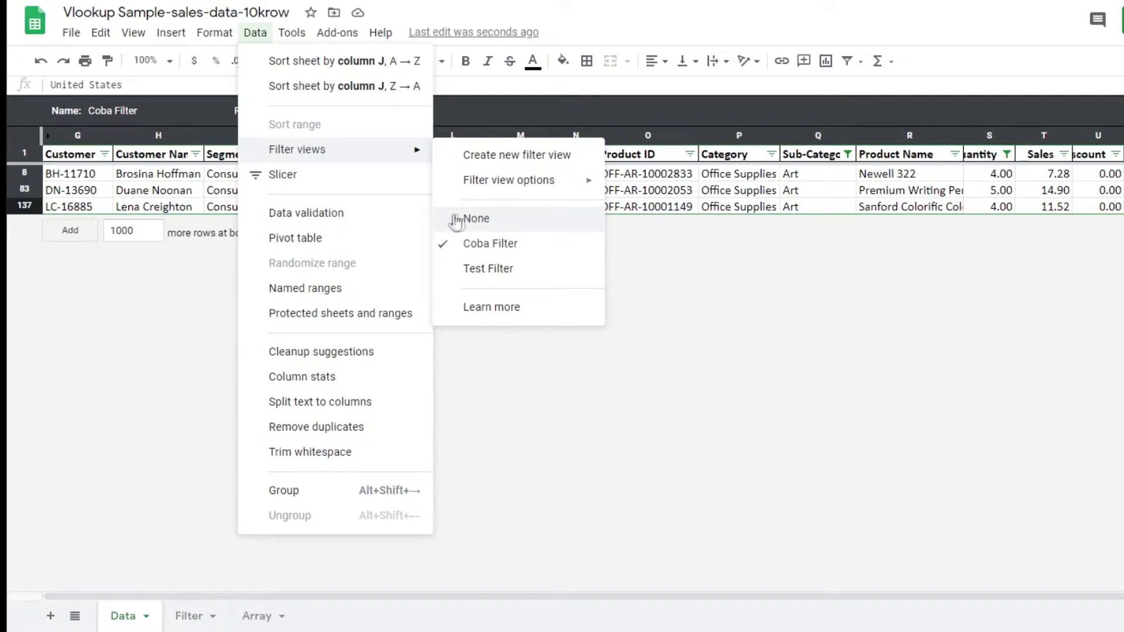
pyautogui.click(476, 215)
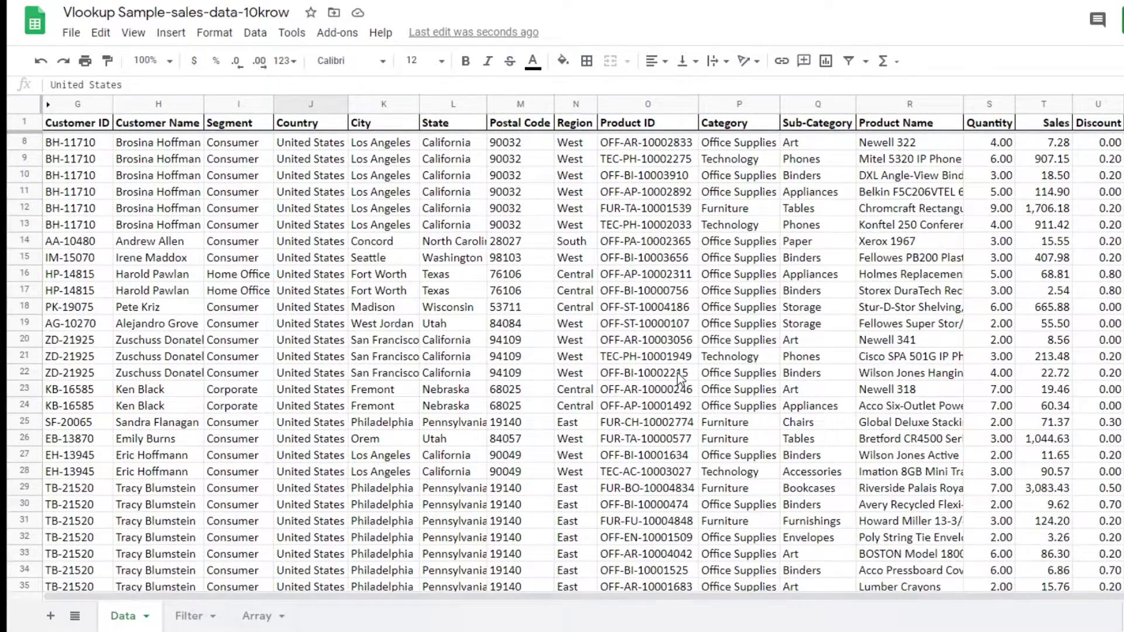
pyautogui.scroll(-7, 678, 379)
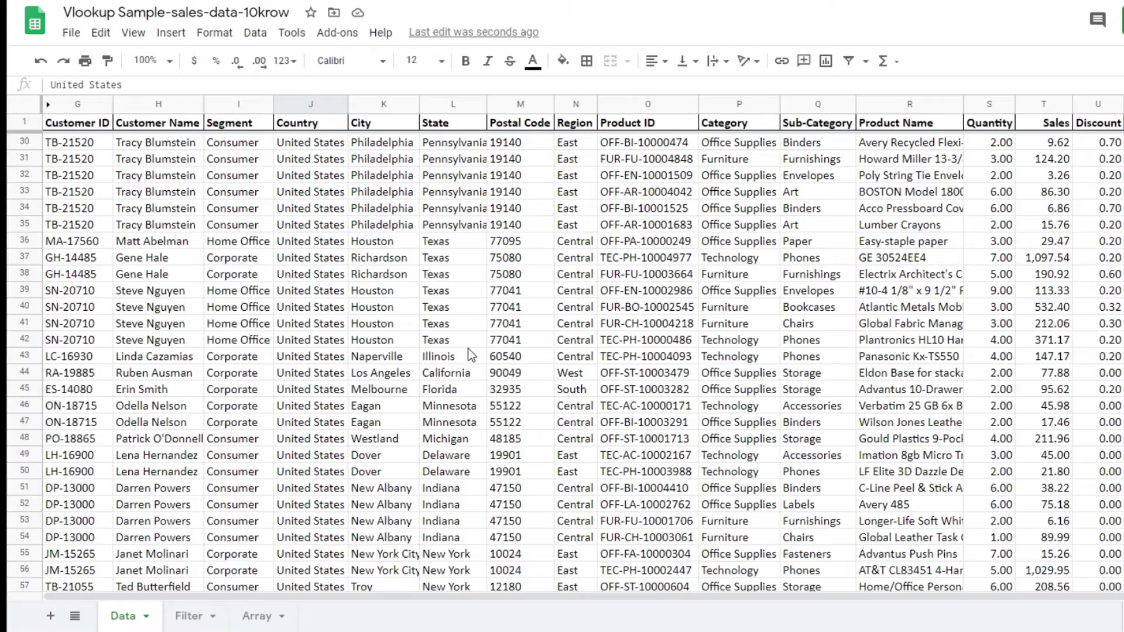
pyautogui.scroll(10, 470, 354)
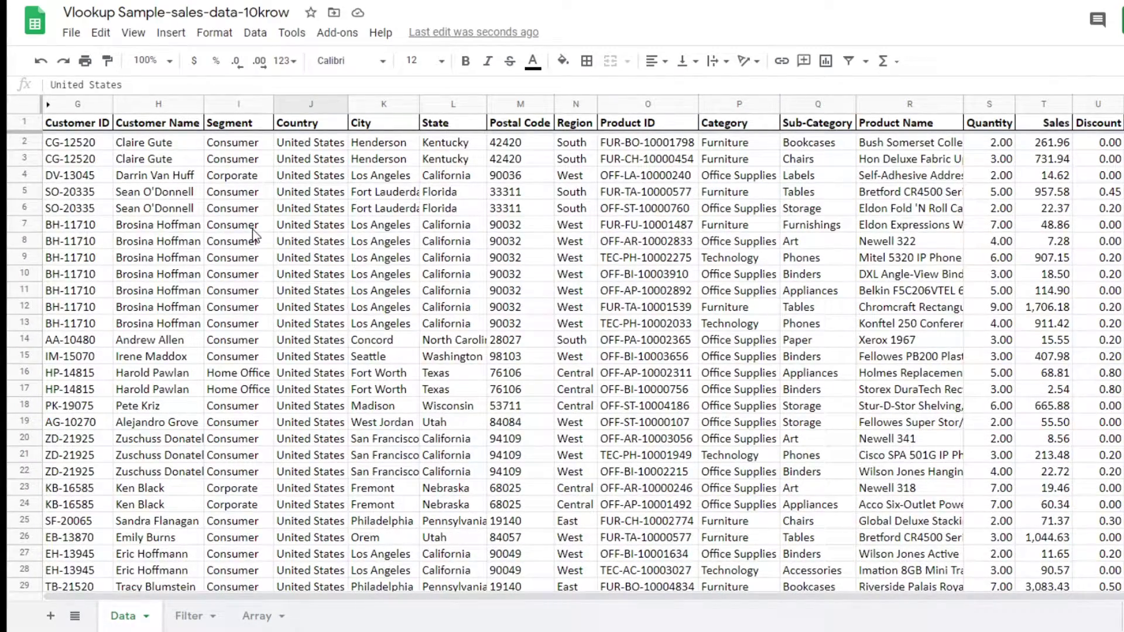
# Reapply the saved Coba Filter view to the sales data and set the filter view back to None.
pyautogui.click(255, 33)
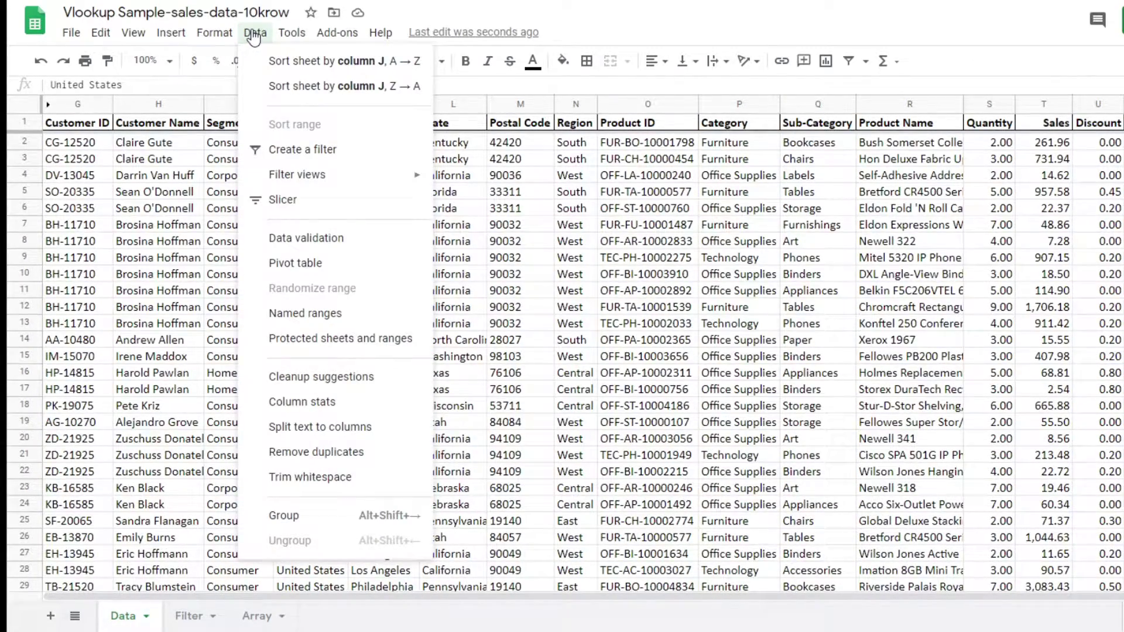
pyautogui.moveTo(281, 180)
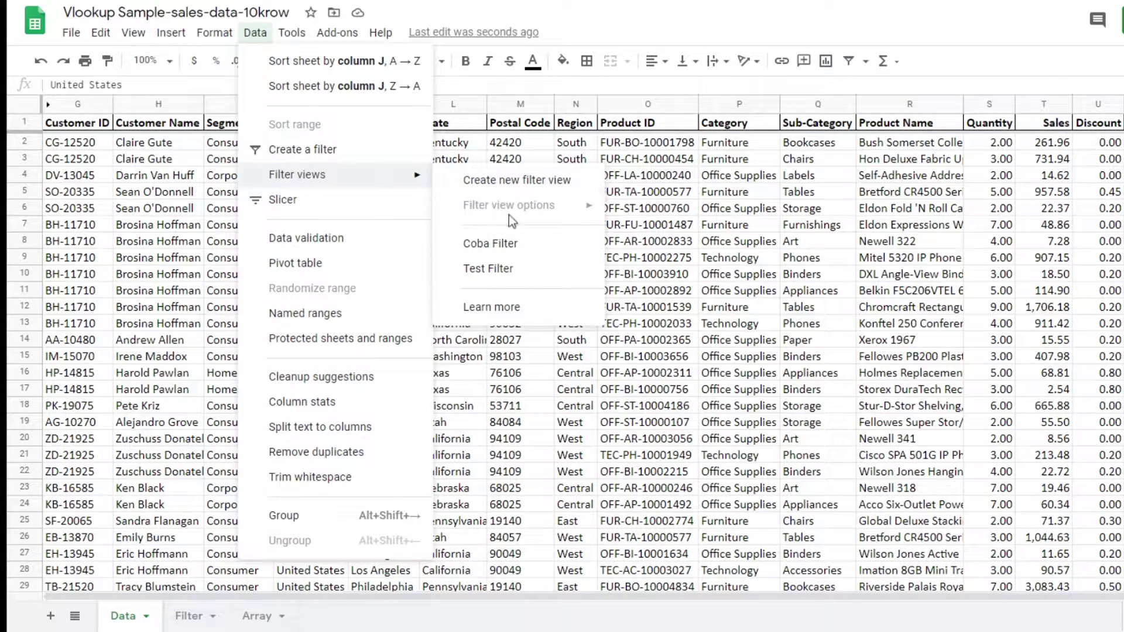
pyautogui.click(495, 245)
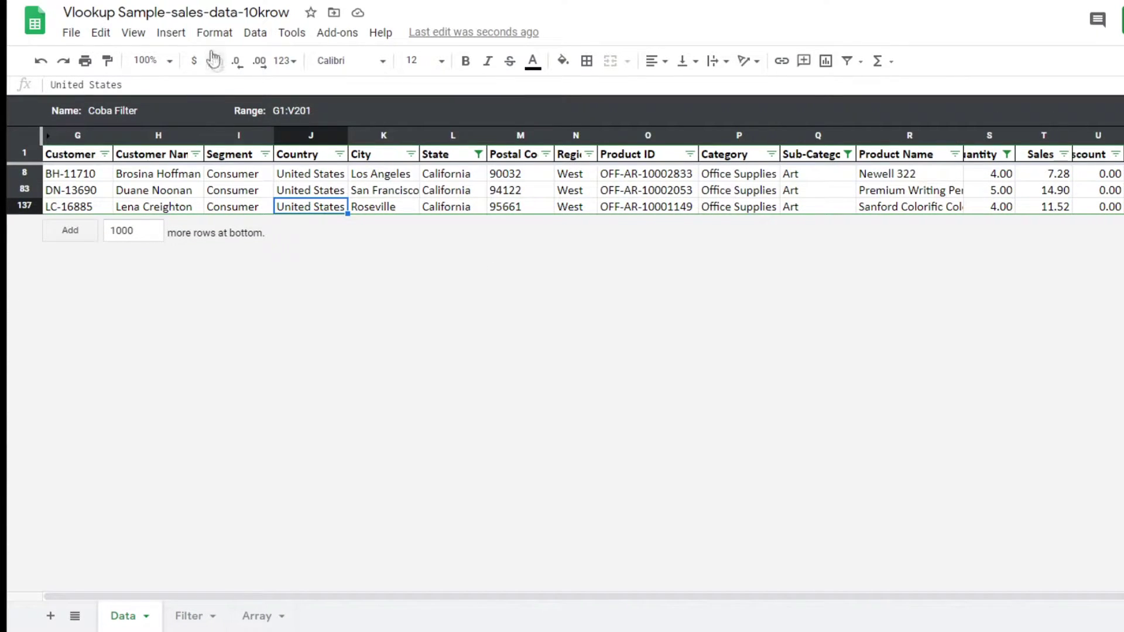
pyautogui.click(253, 36)
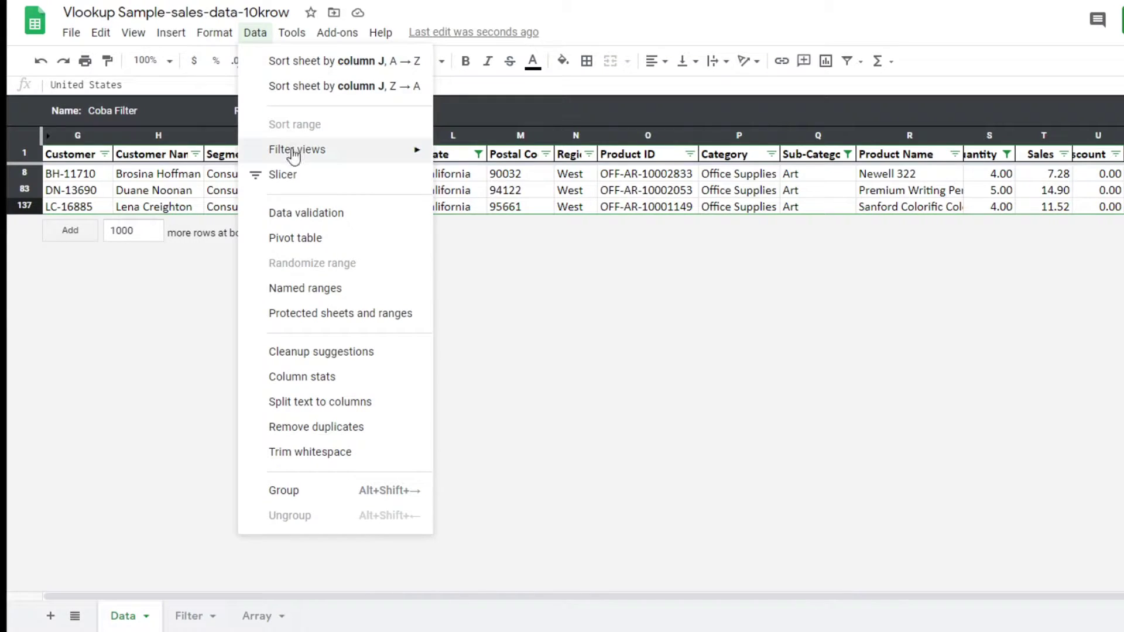
pyautogui.moveTo(298, 151)
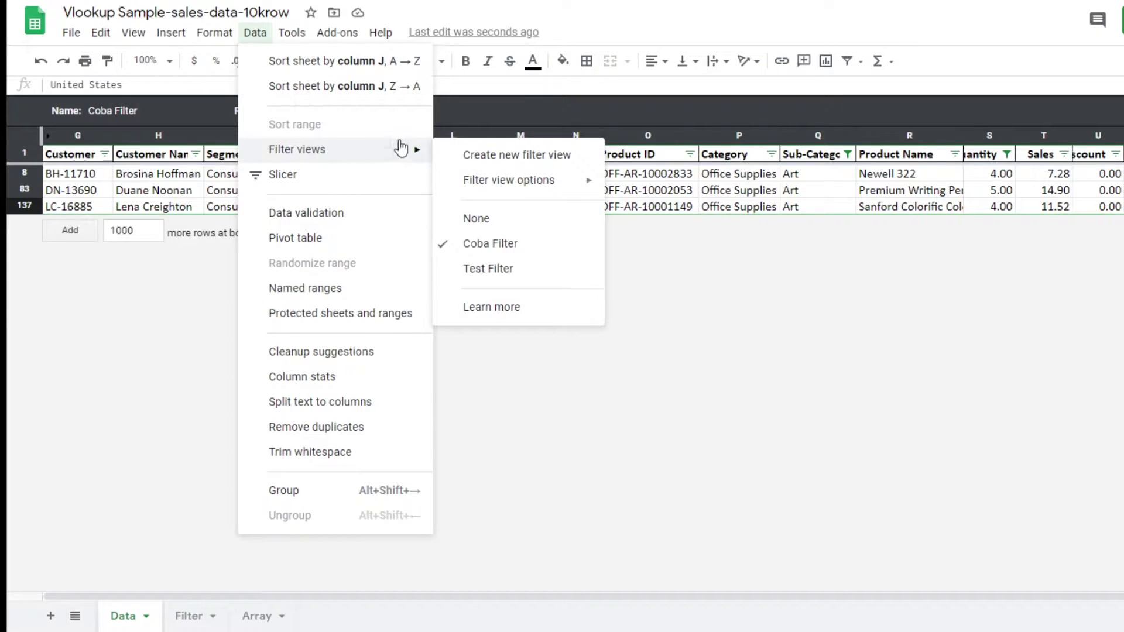
pyautogui.click(483, 221)
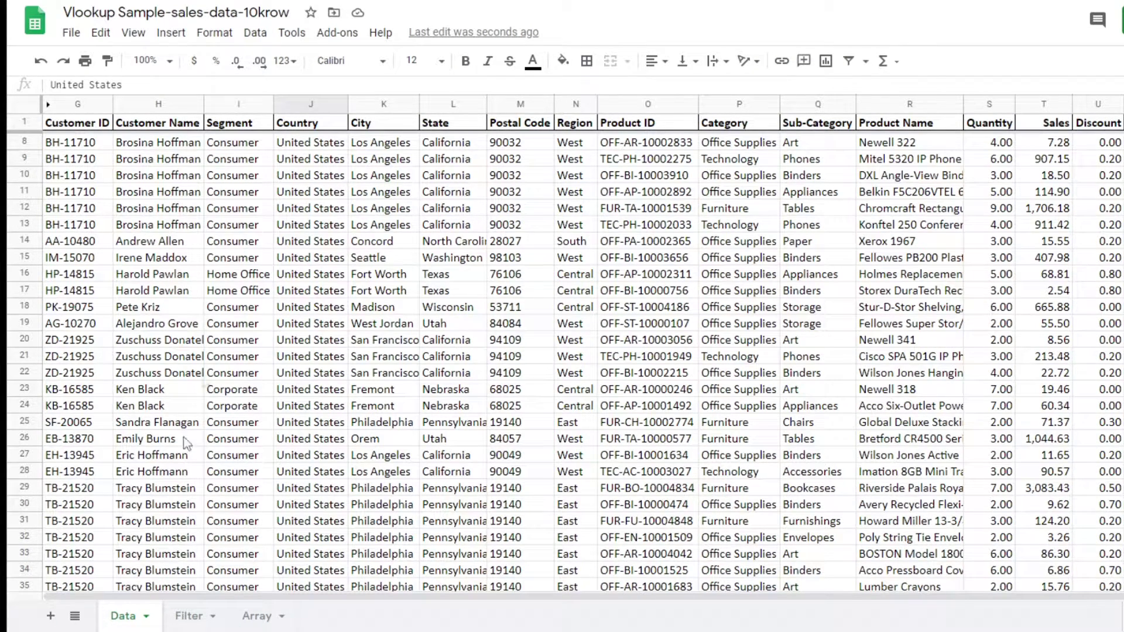
# In cell A2 of the Filter sheet, start a FILTER formula with columns L to S of the Data sheet as its range.
pyautogui.click(189, 616)
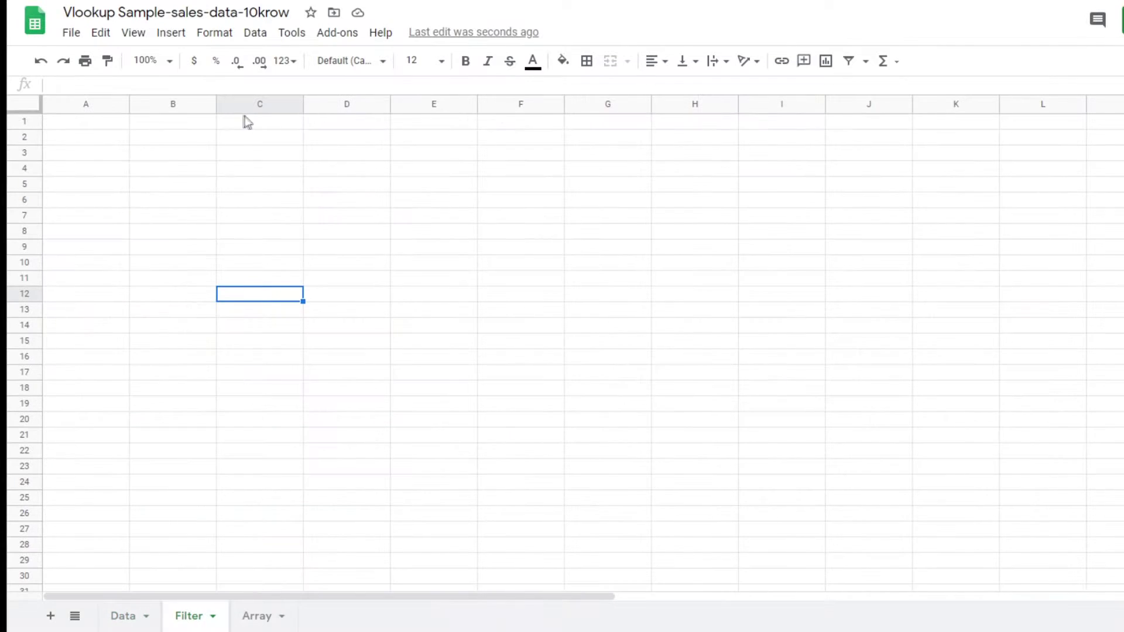
pyautogui.click(73, 139)
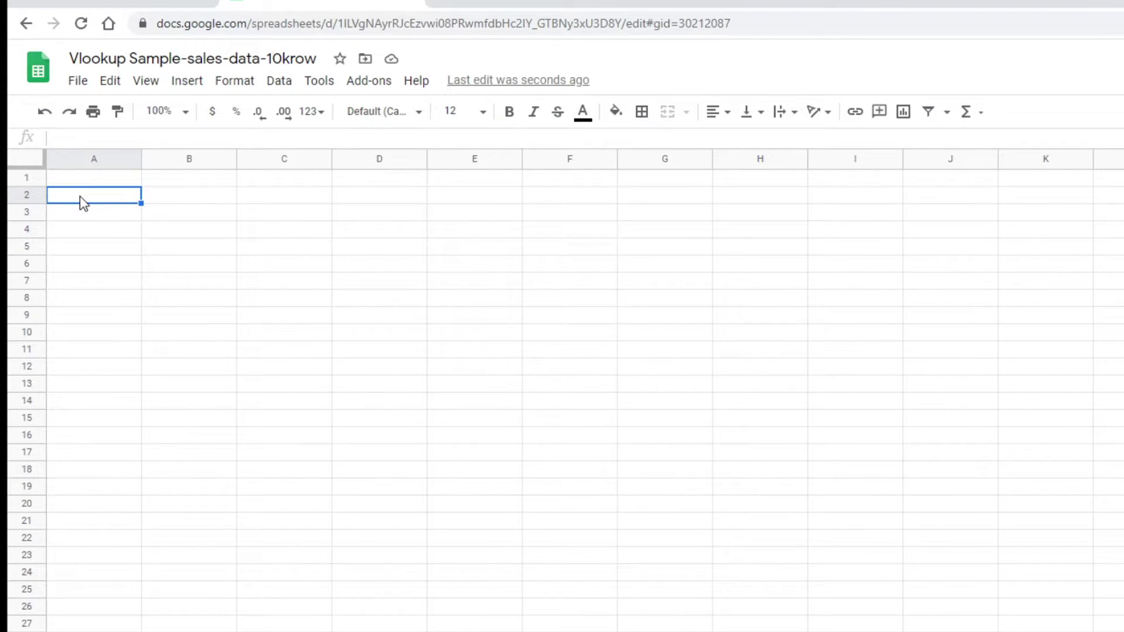
pyautogui.write('=')
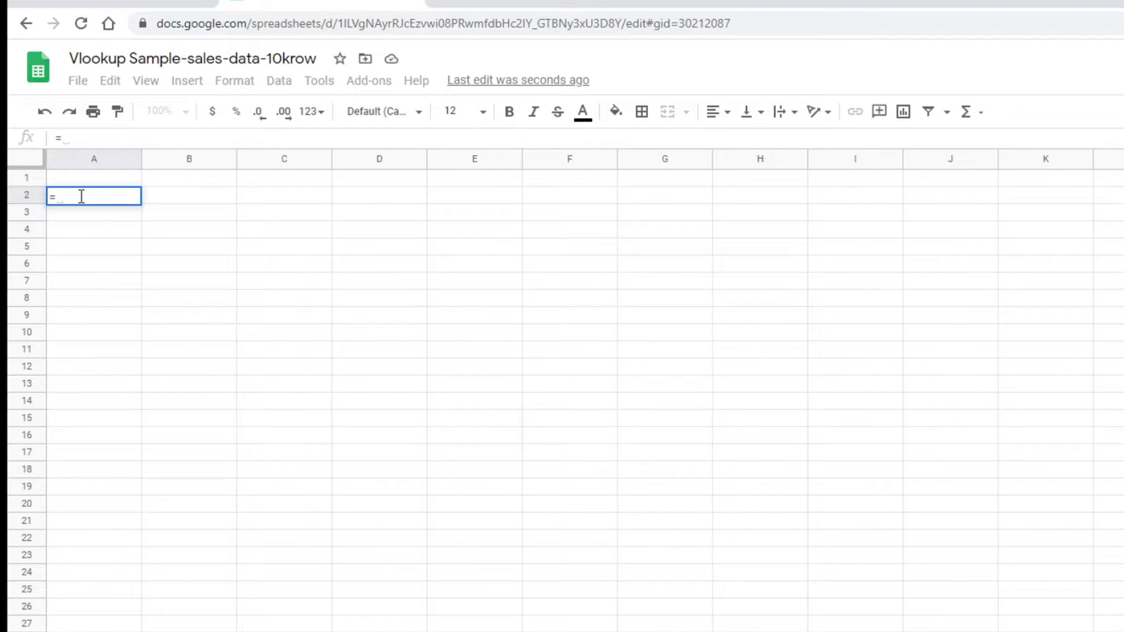
pyautogui.write('fil')
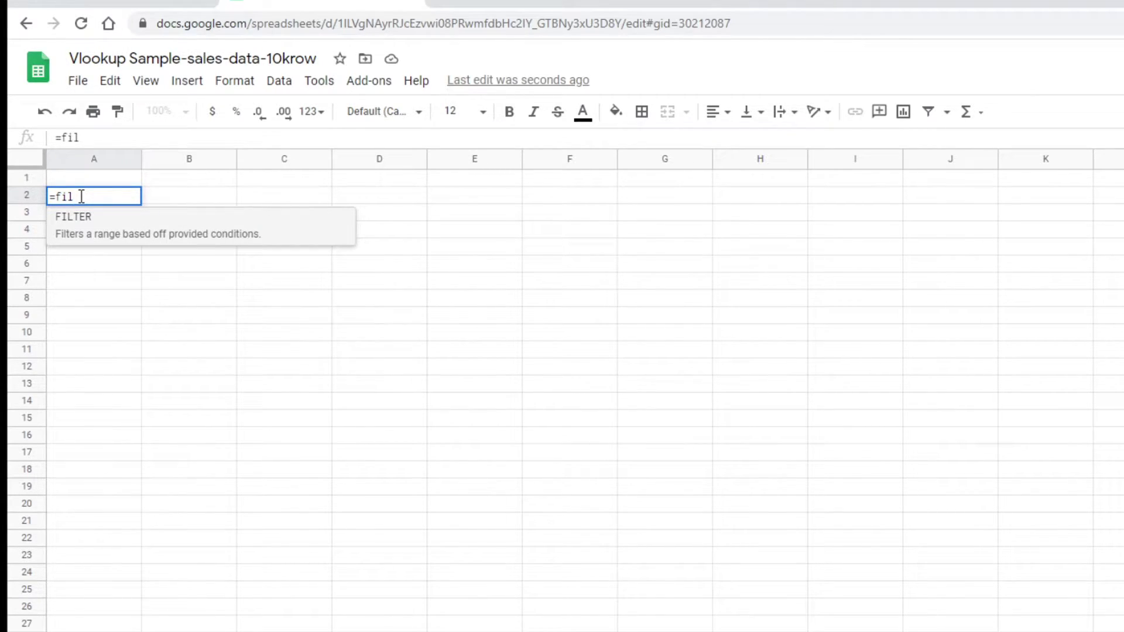
pyautogui.click(74, 225)
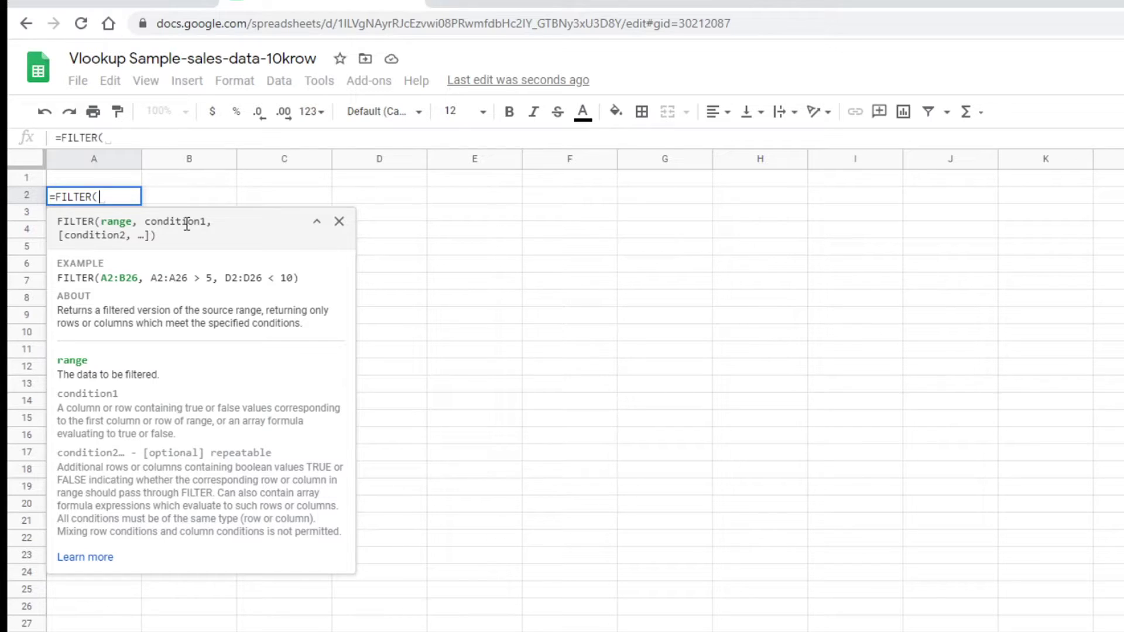
pyautogui.click(234, 630)
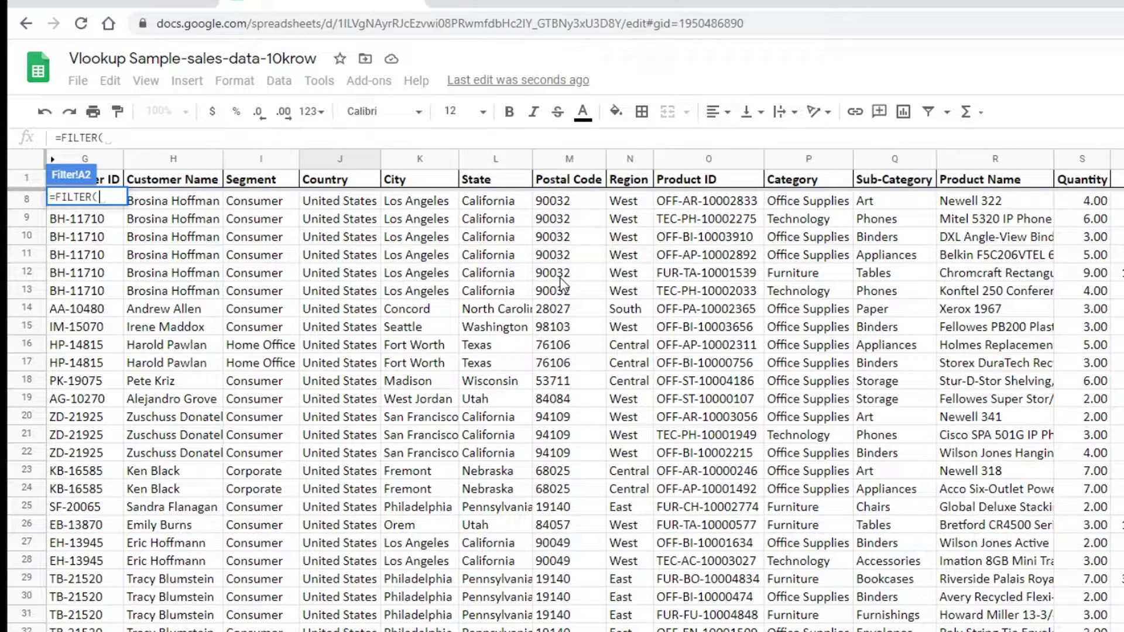
pyautogui.click(483, 159)
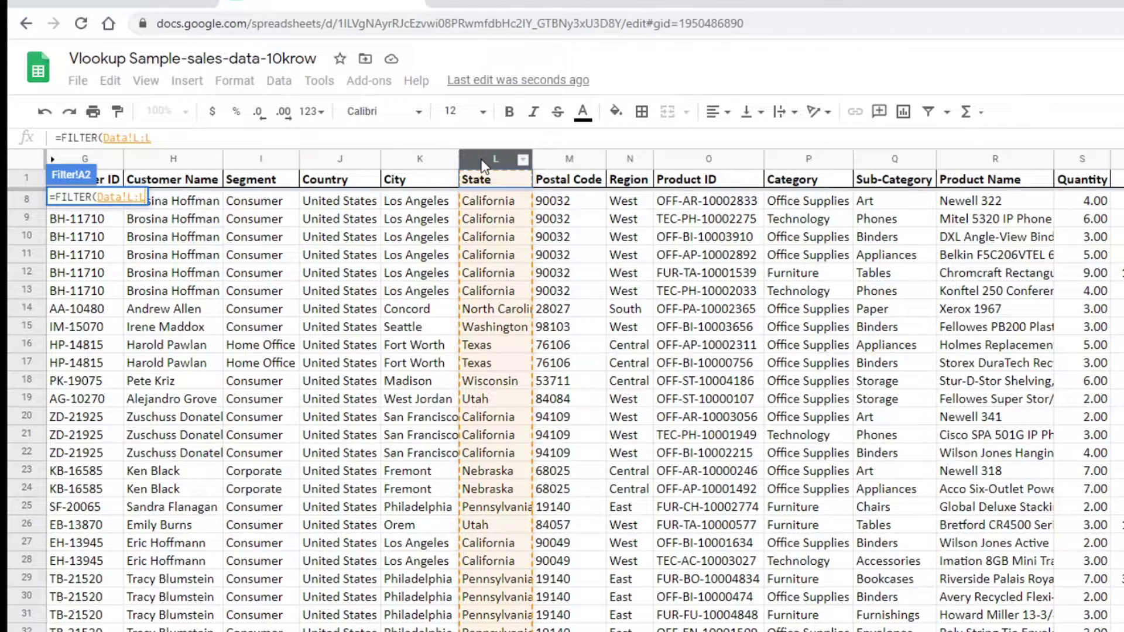
pyautogui.moveTo(484, 163); pyautogui.dragTo(1078, 175)
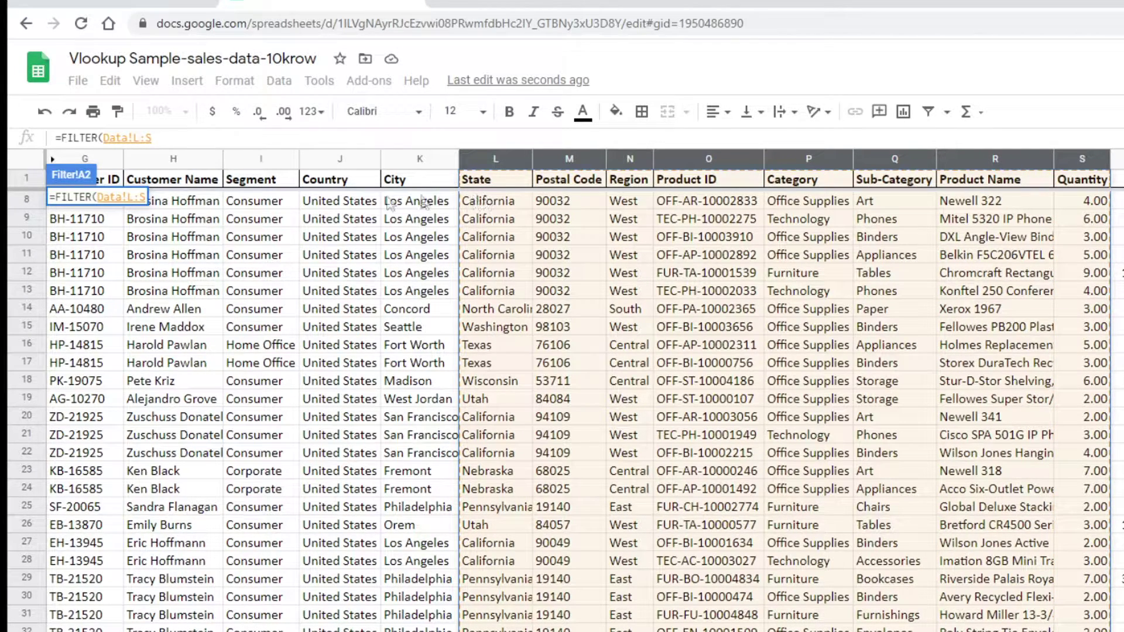
pyautogui.write(',')
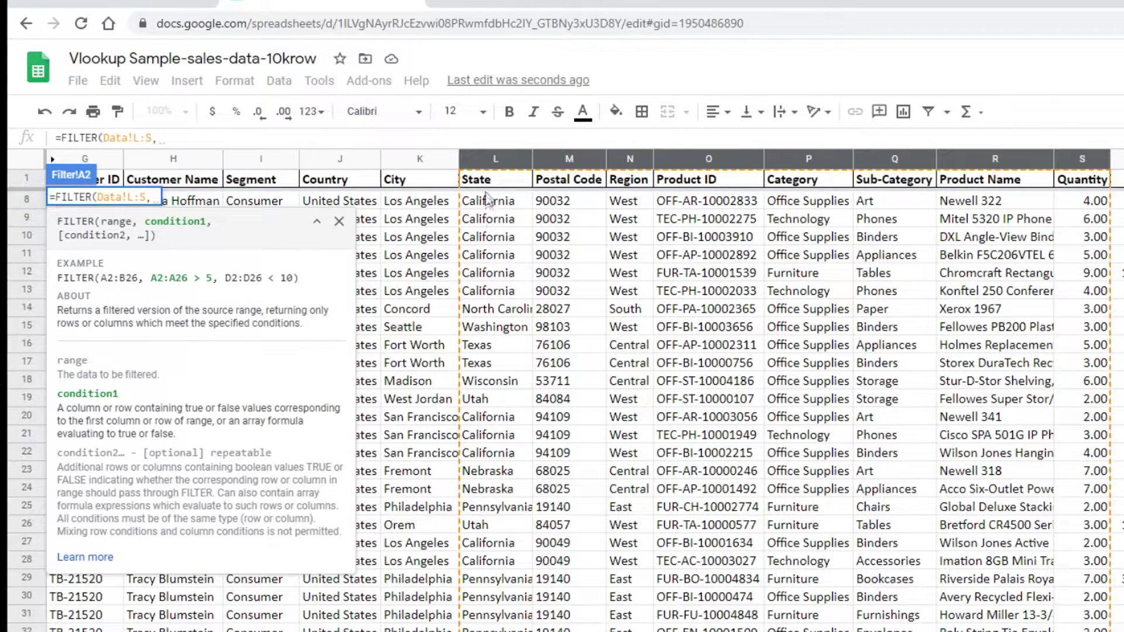
# Add a first condition to the FILTER formula requiring the State column, Data!L:L, to equal "California".
pyautogui.click(482, 161)
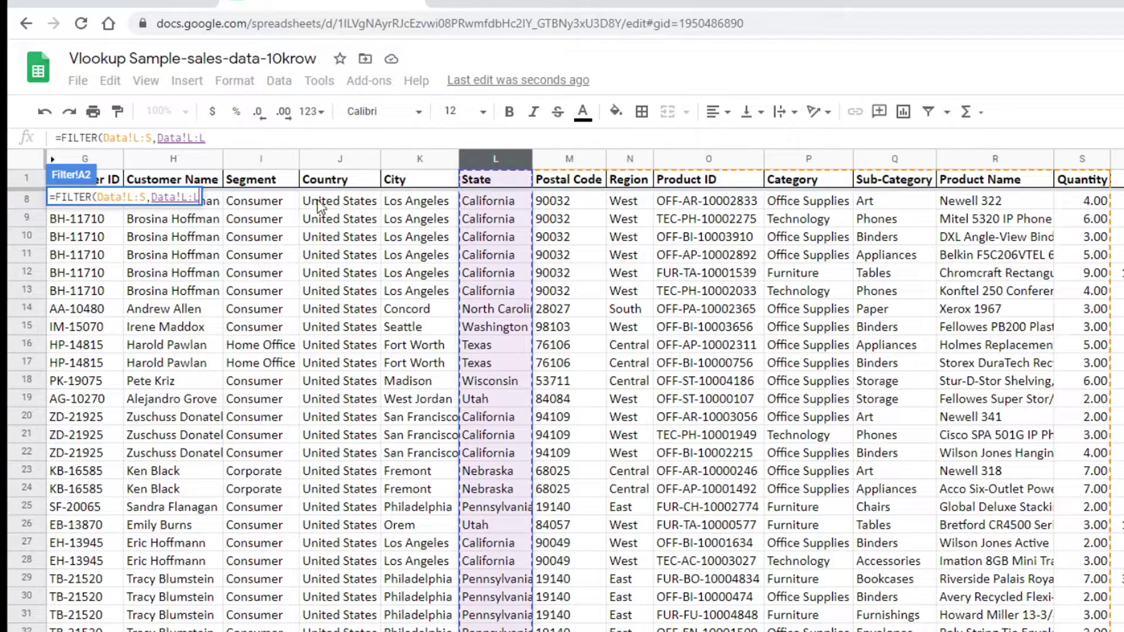
pyautogui.write('=')
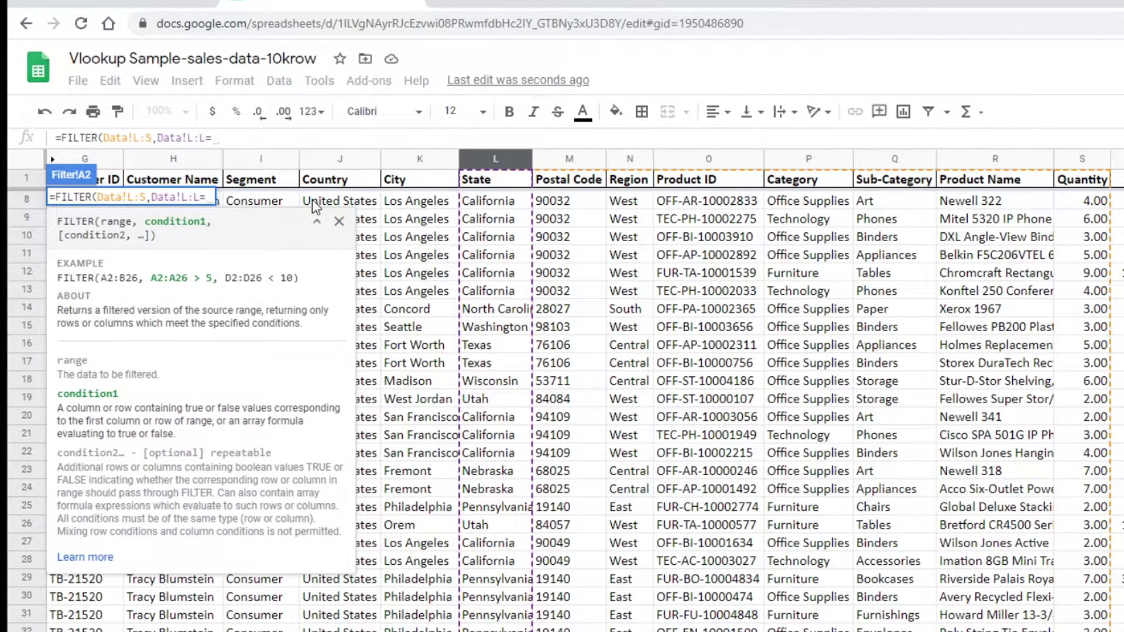
pyautogui.write('"California"')
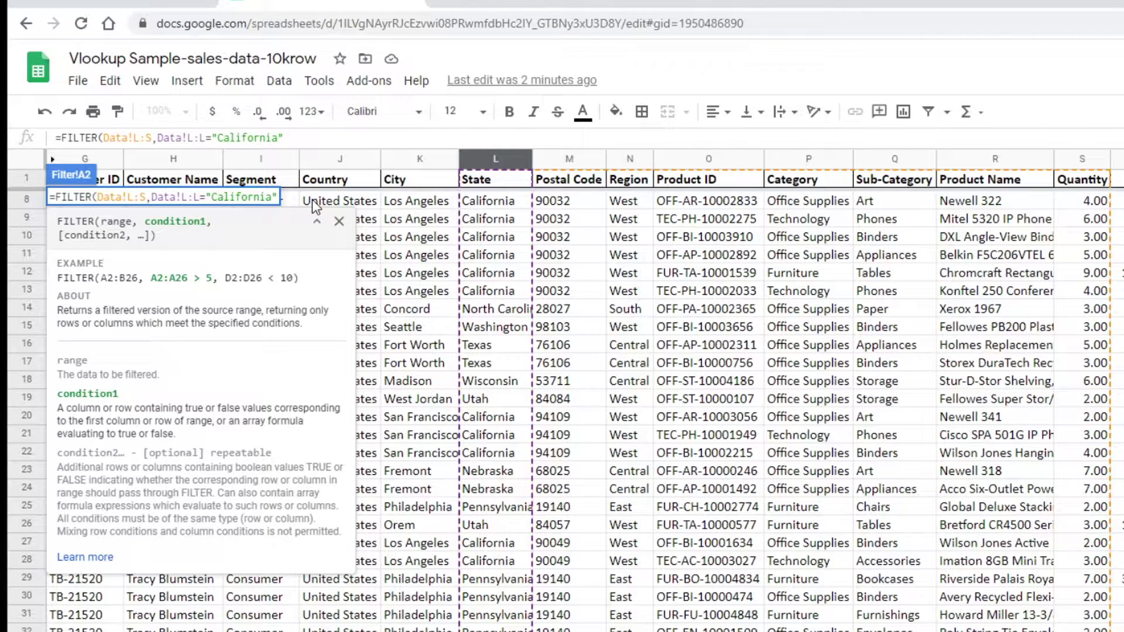
pyautogui.write(',')
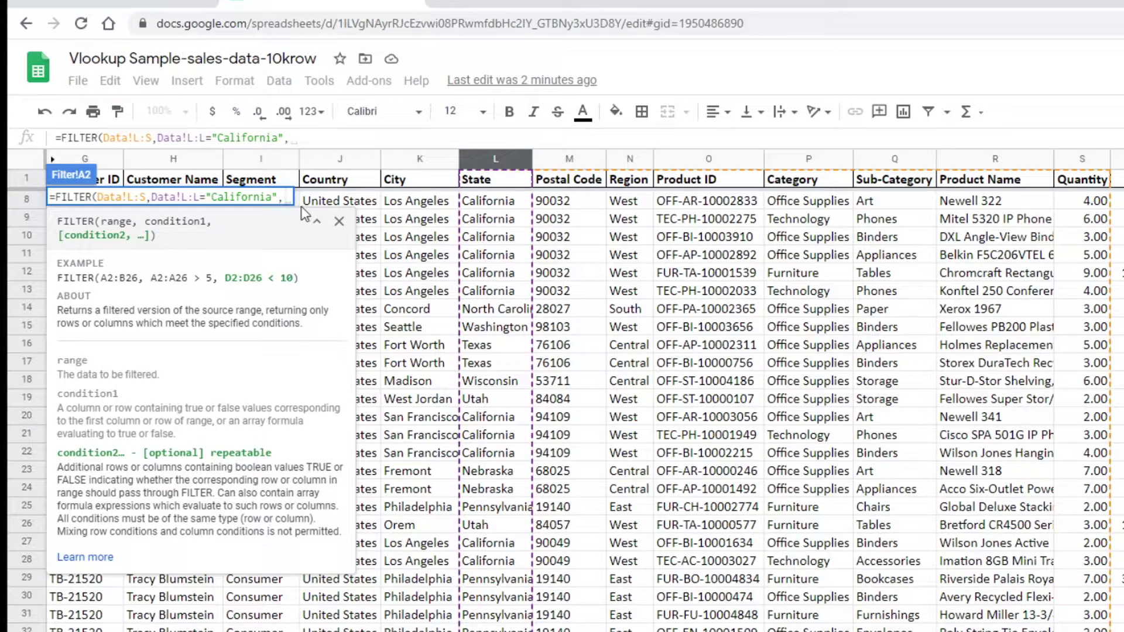
# Add a condition requiring the Quantity column, Data!S:S, to be greater than 3 and complete the FILTER formula.
pyautogui.click(1074, 163)
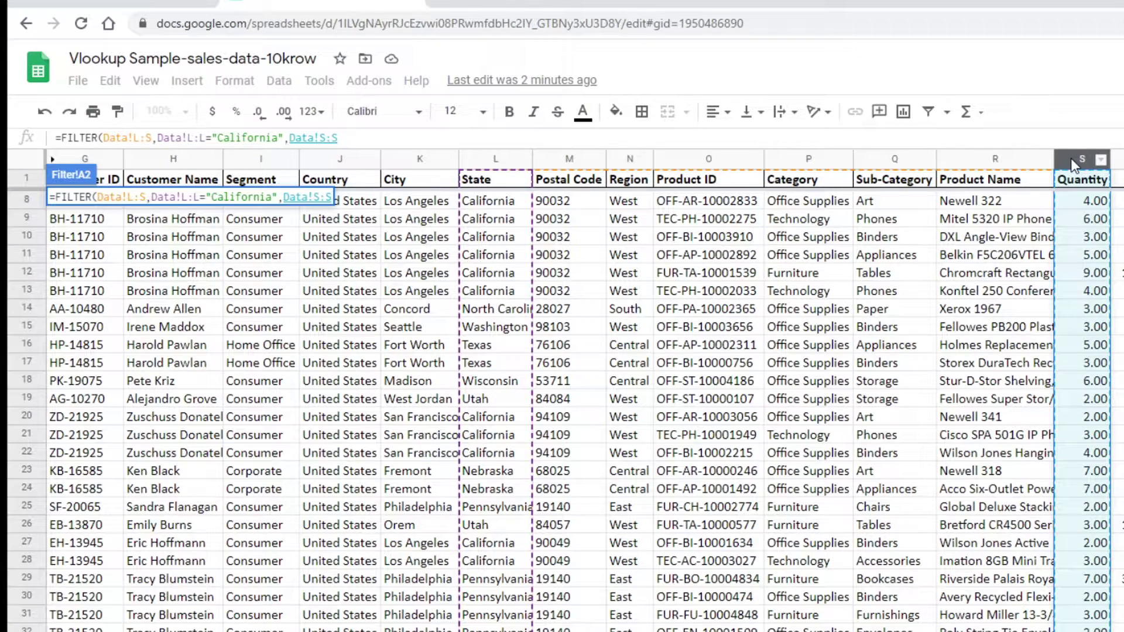
pyautogui.write('>')
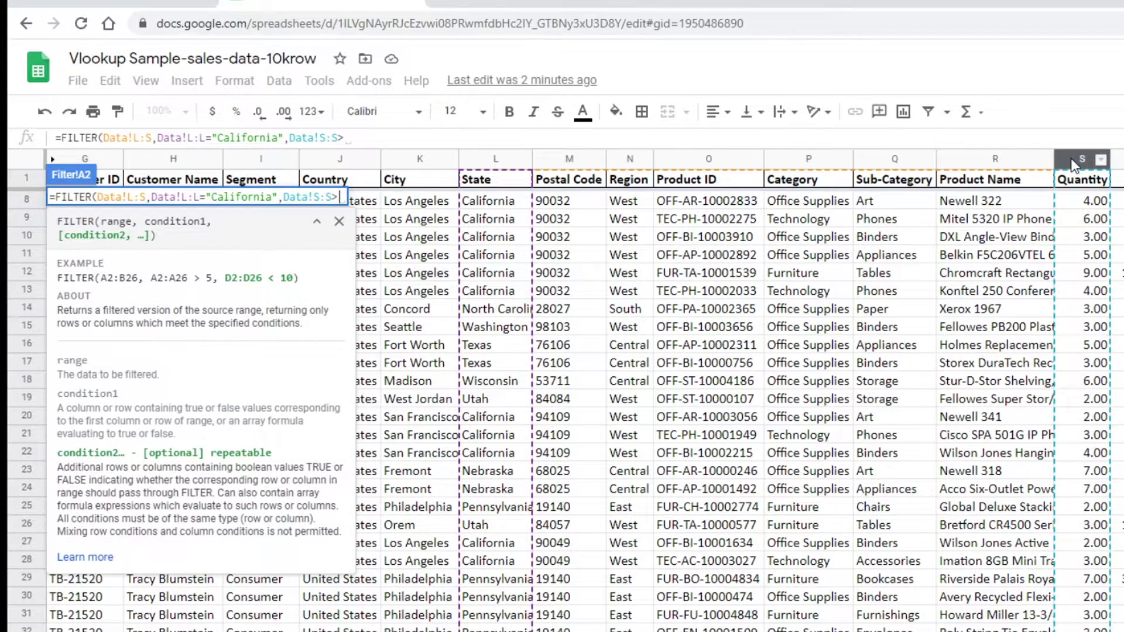
pyautogui.write('3)')
pyautogui.press('Return')
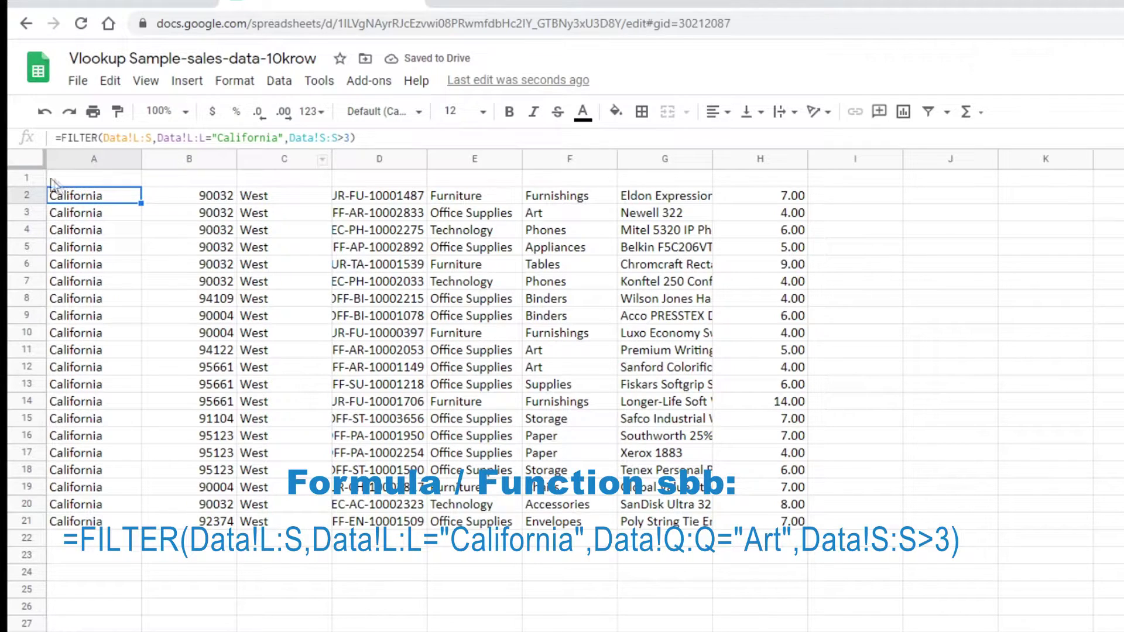
# Fit the widths of all columns on the Filter sheet to their contents.
pyautogui.click(26, 160)
pyautogui.doubleClick(235, 161)
pyautogui.click(241, 404)
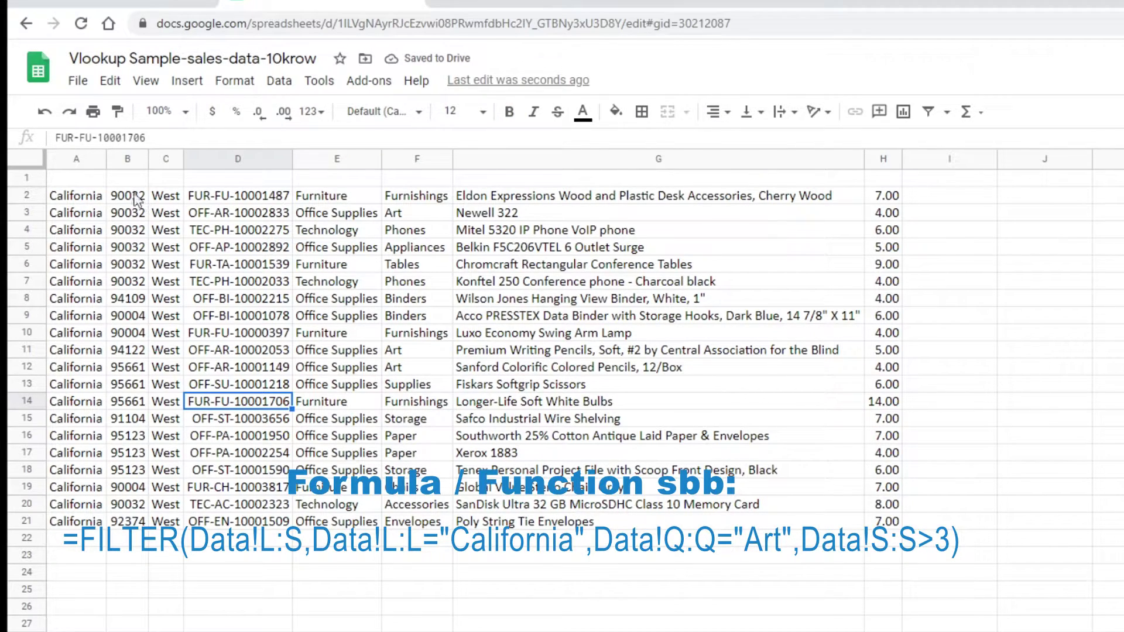
# Copy the State to Quantity headers from row 1 of the Data sheet into Filter cell A1 and fit the Quantity column's width.
pyautogui.hotkey('ctrl', 'shift', 'pagedown')
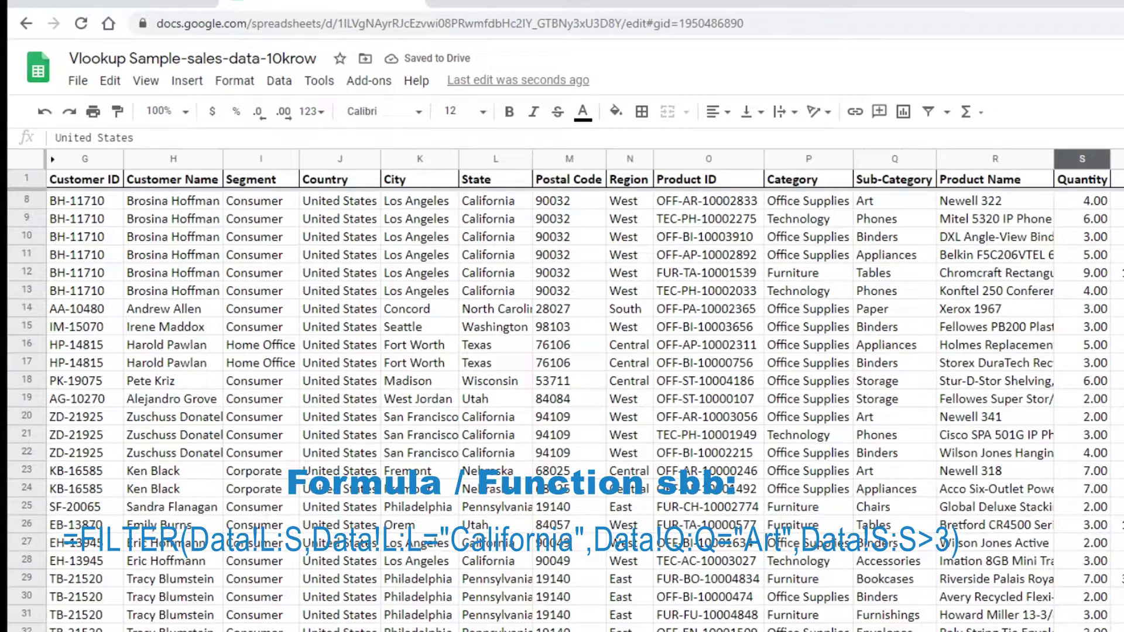
pyautogui.moveTo(494, 186); pyautogui.dragTo(1014, 186)
pyautogui.rightClick(1014, 186)
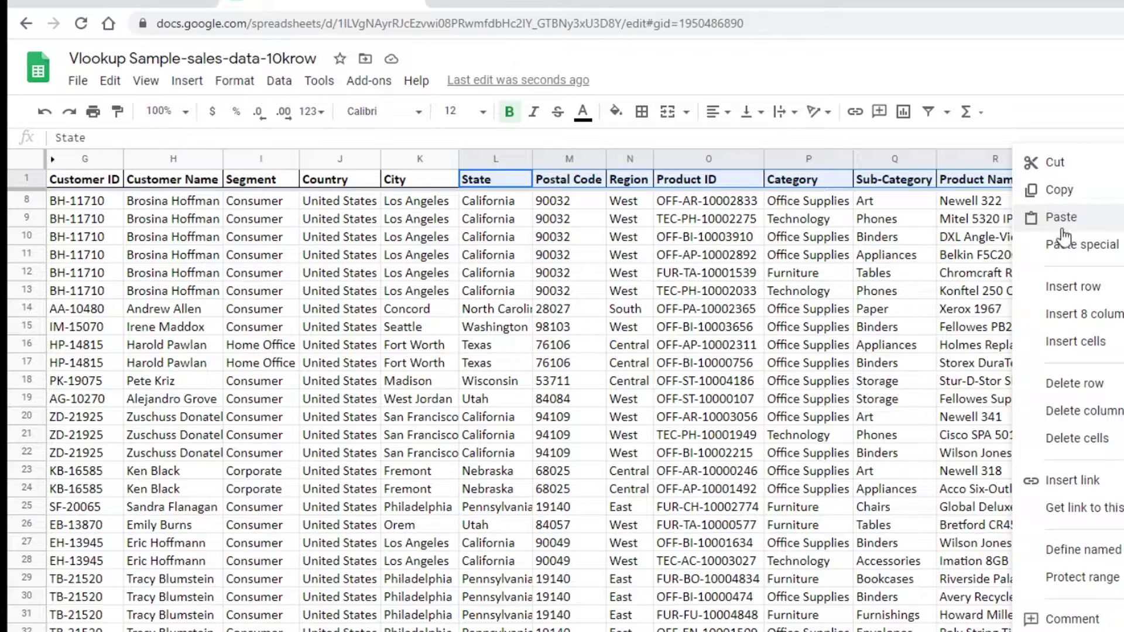
pyautogui.click(1051, 190)
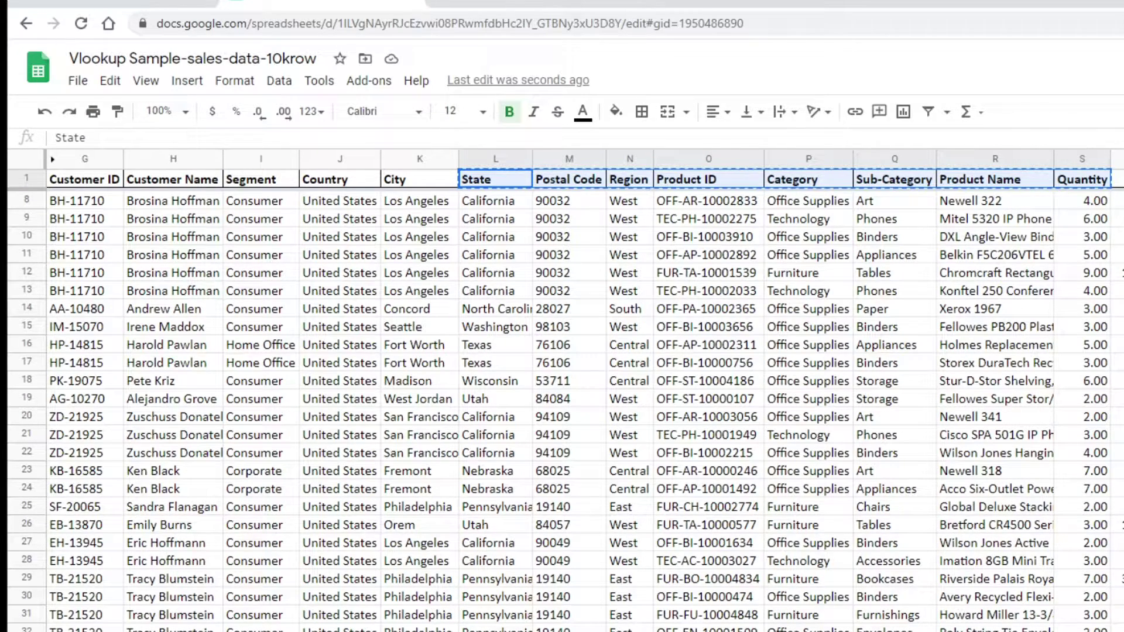
pyautogui.hotkey('ctrl', 'shift', 'pagedown')
pyautogui.click(69, 181)
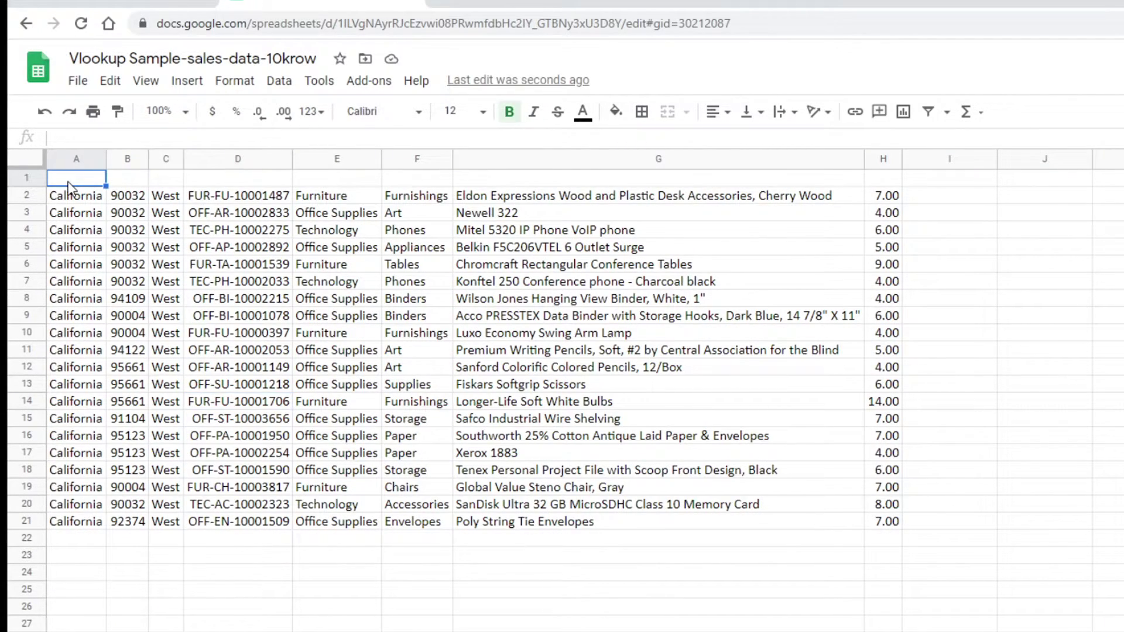
pyautogui.rightClick(69, 186)
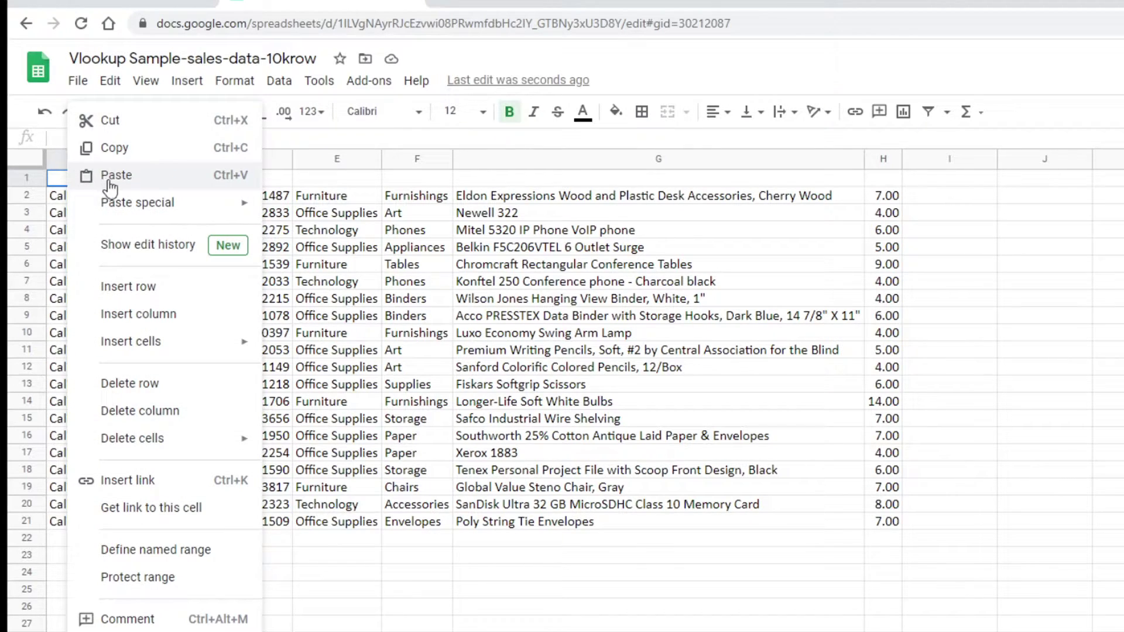
pyautogui.click(127, 173)
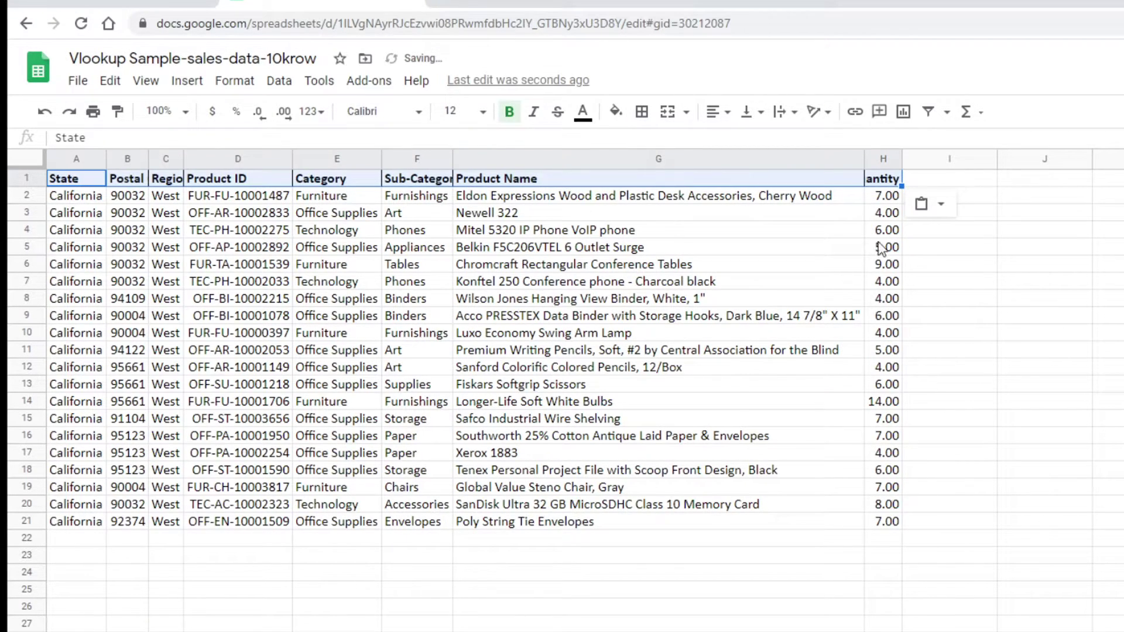
pyautogui.doubleClick(902, 160)
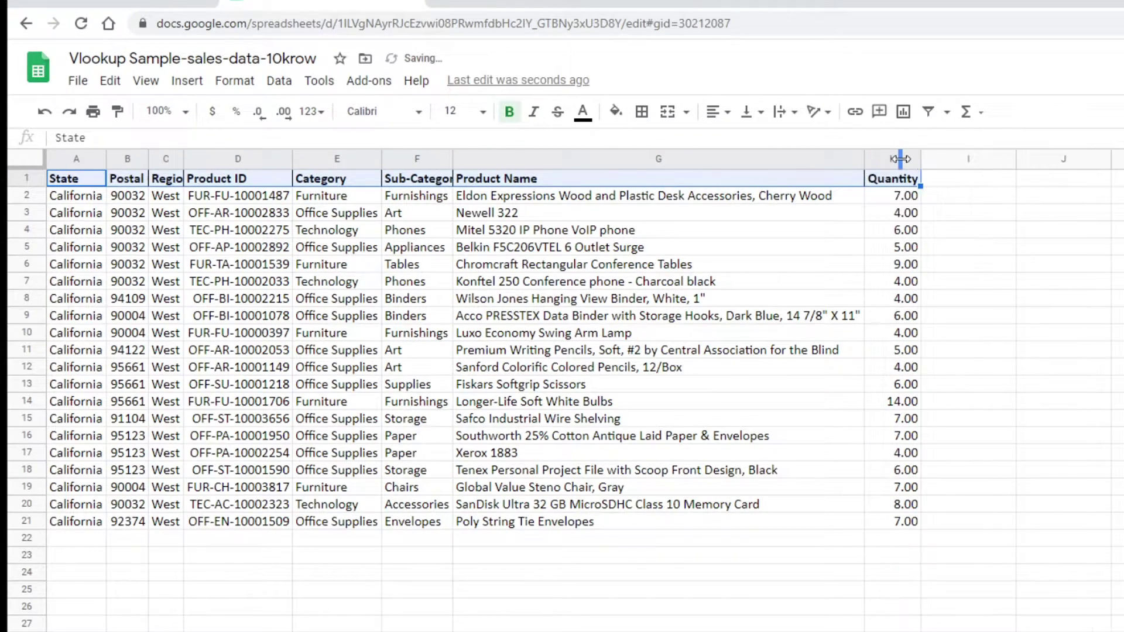
pyautogui.click(887, 268)
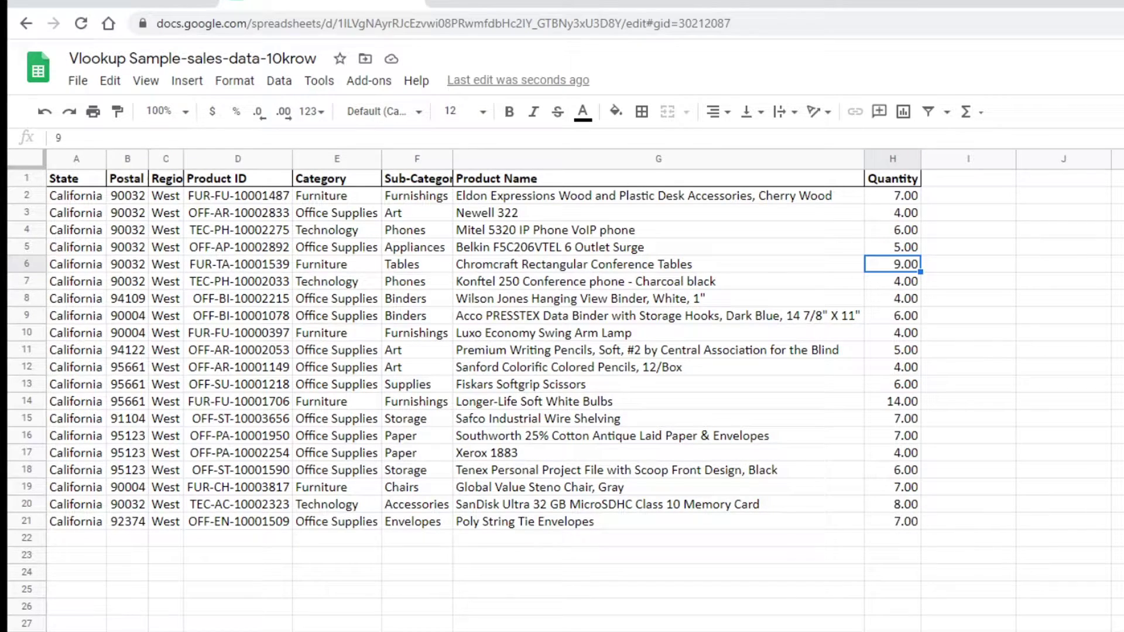
# In the FILTER formula in A2, insert a condition requiring the Sub-Category column, Data!Q:Q, to equal "Art" between the State and Quantity conditions.
pyautogui.hotkey('ctrl', 'shift', 'pageup')
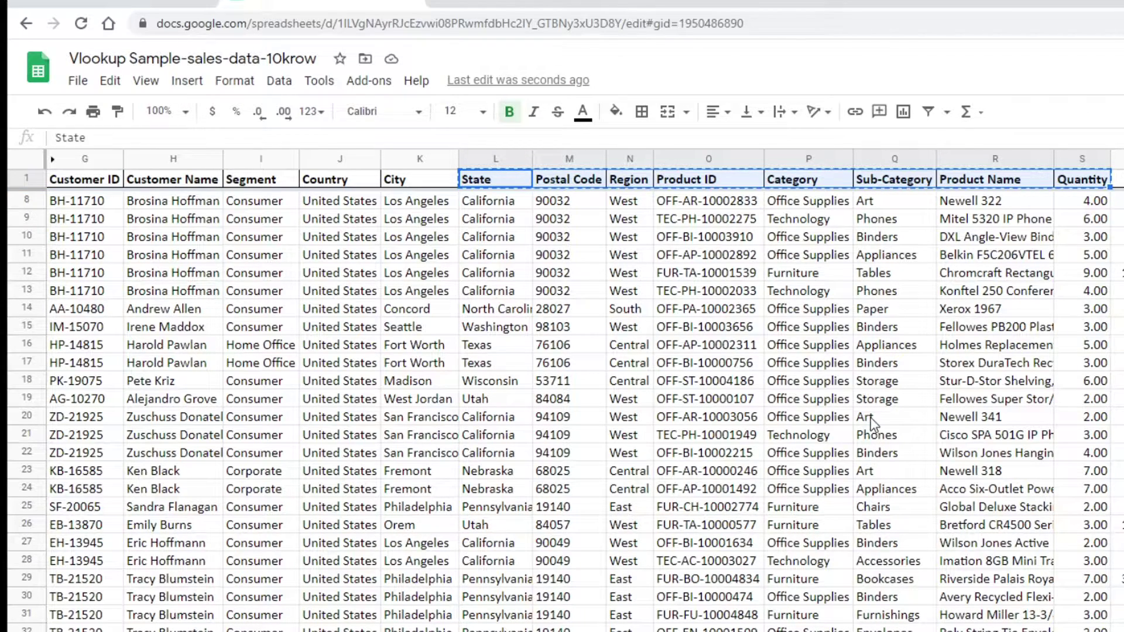
pyautogui.hotkey('ctrl', 'shift', 'pagedown')
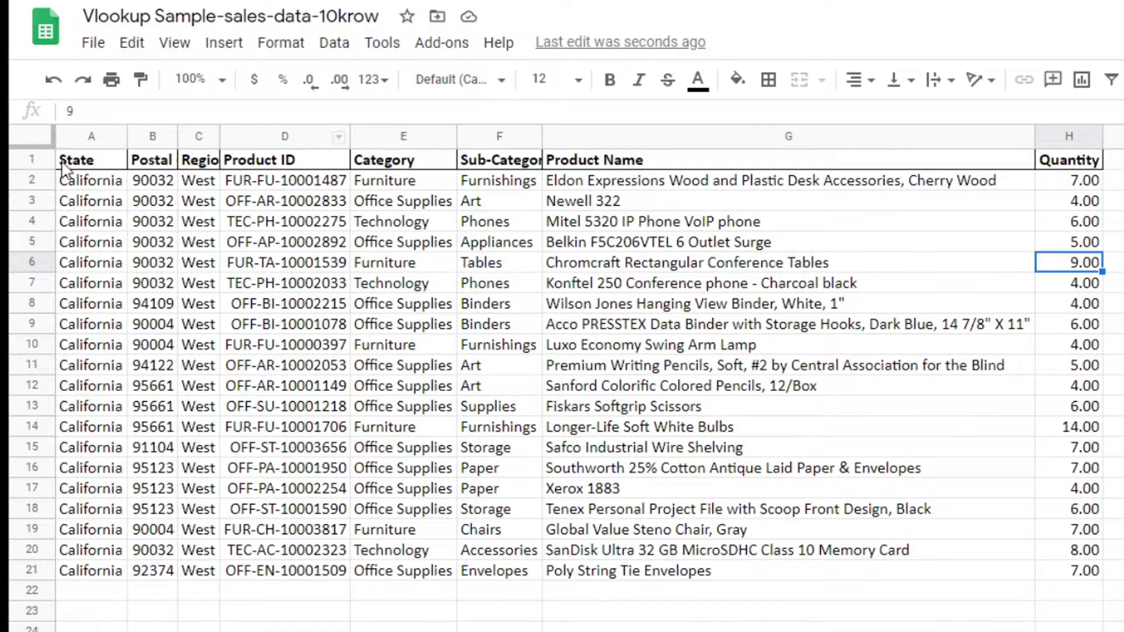
pyautogui.click(57, 180)
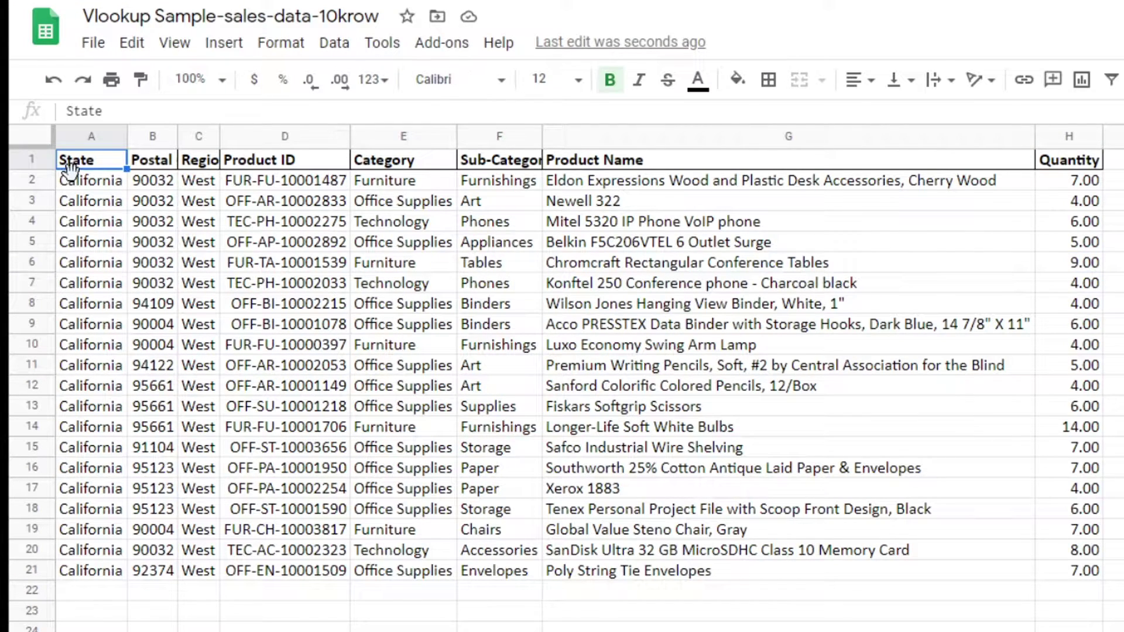
pyautogui.click(71, 182)
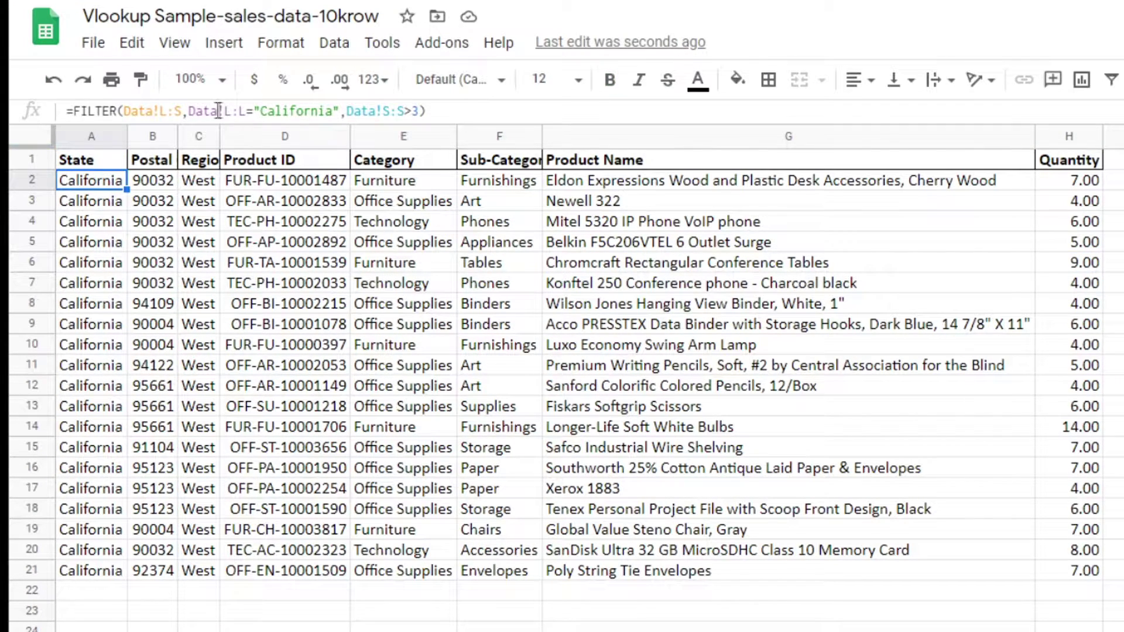
pyautogui.moveTo(190, 110); pyautogui.dragTo(339, 109)
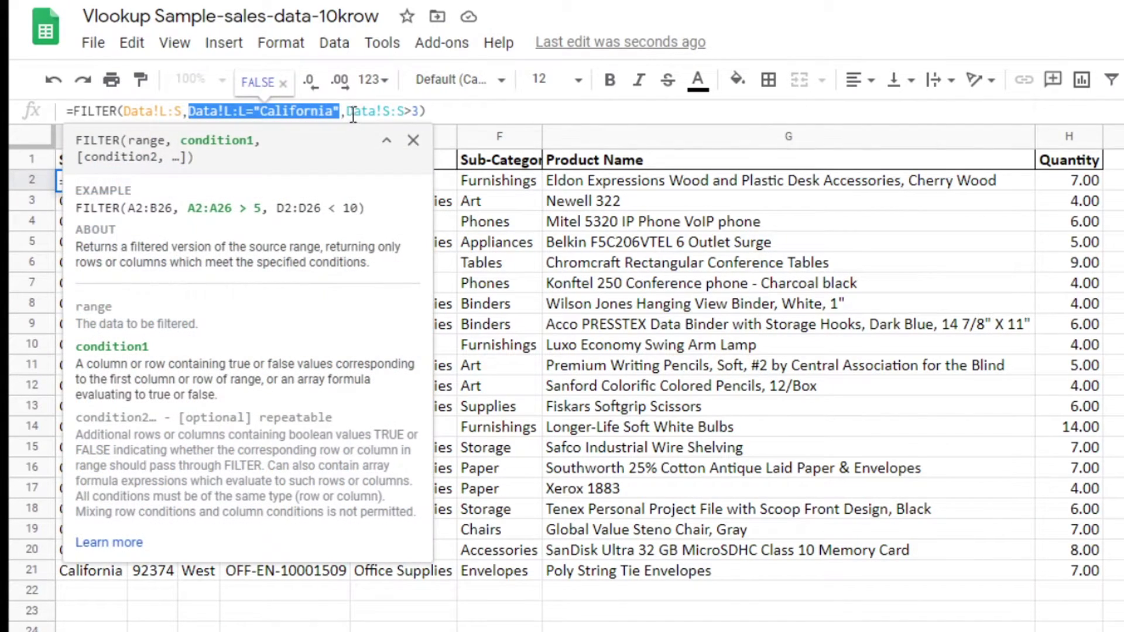
pyautogui.click(341, 110)
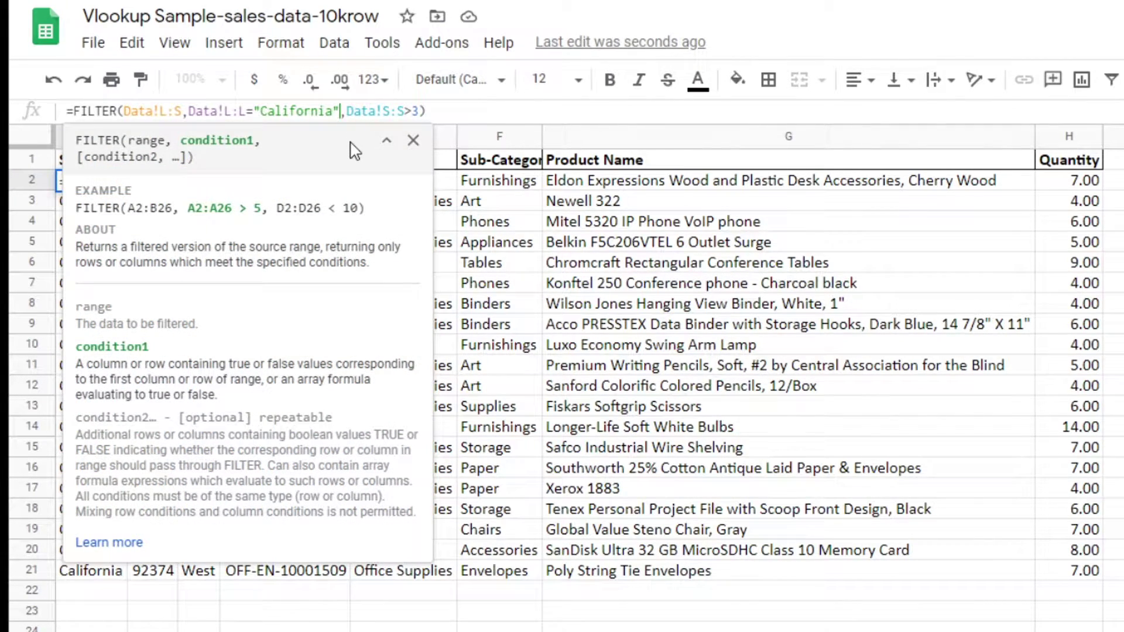
pyautogui.write(',')
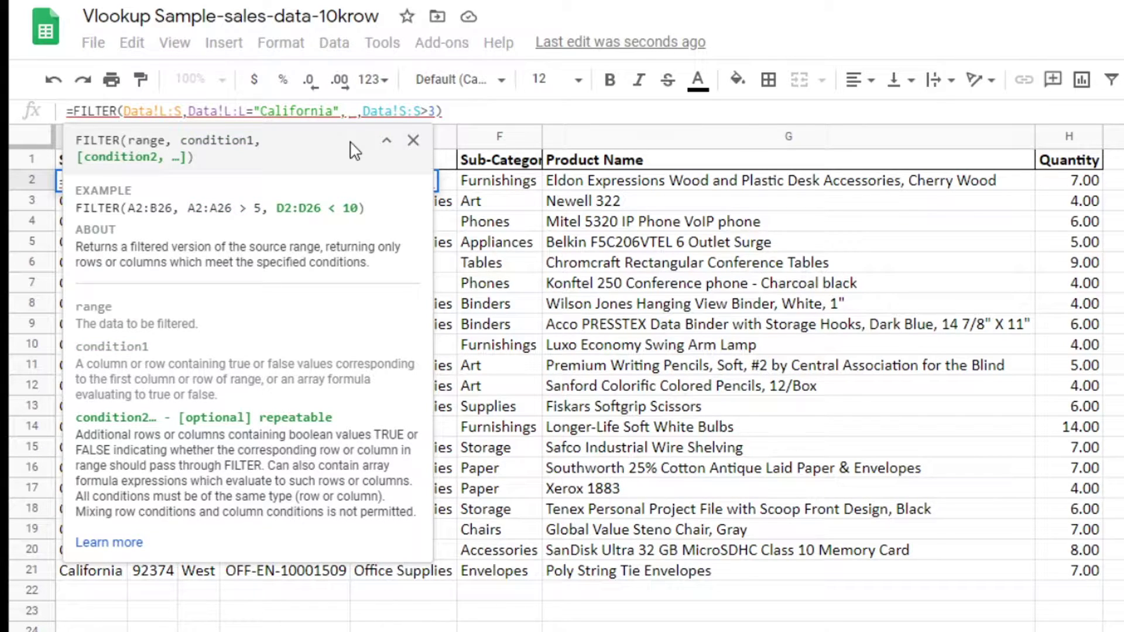
pyautogui.click(375, 631)
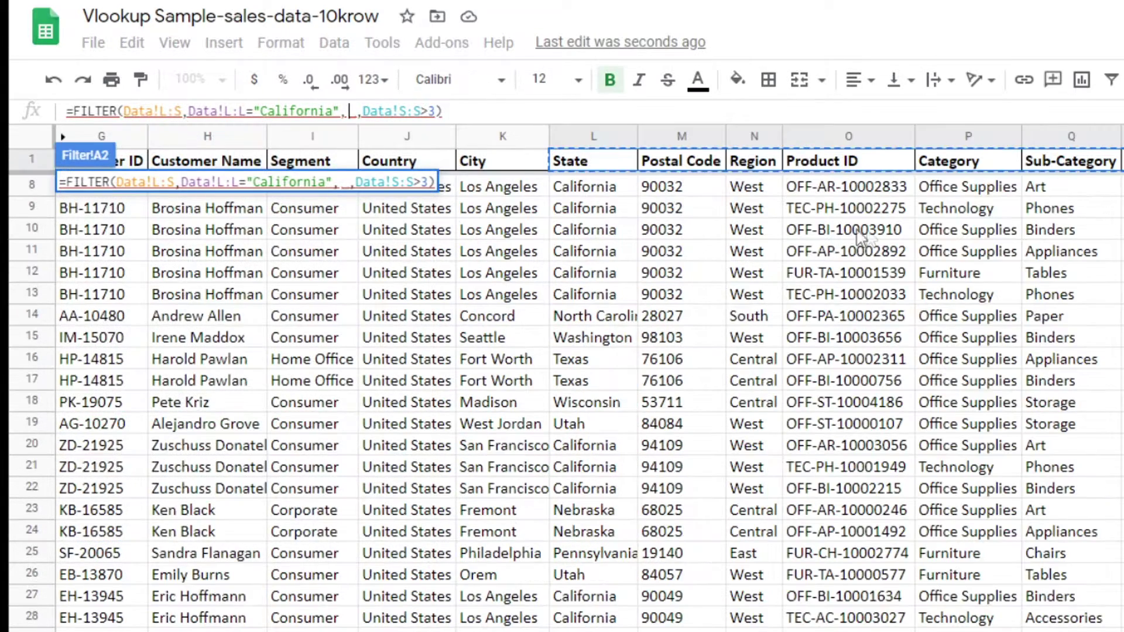
pyautogui.click(1062, 139)
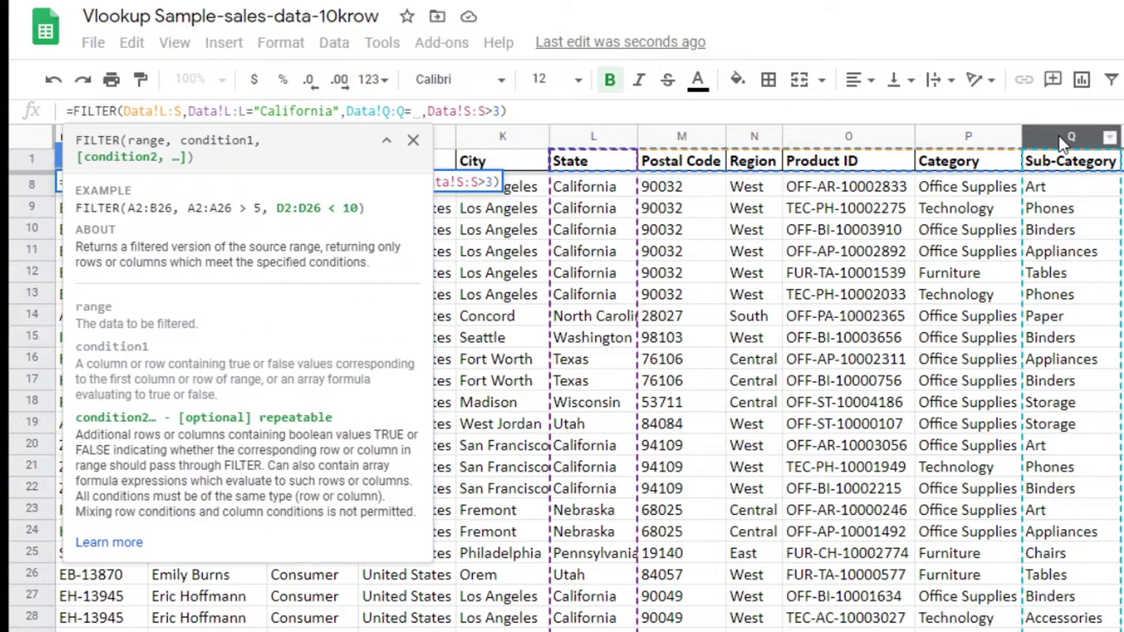
pyautogui.write('"Art')
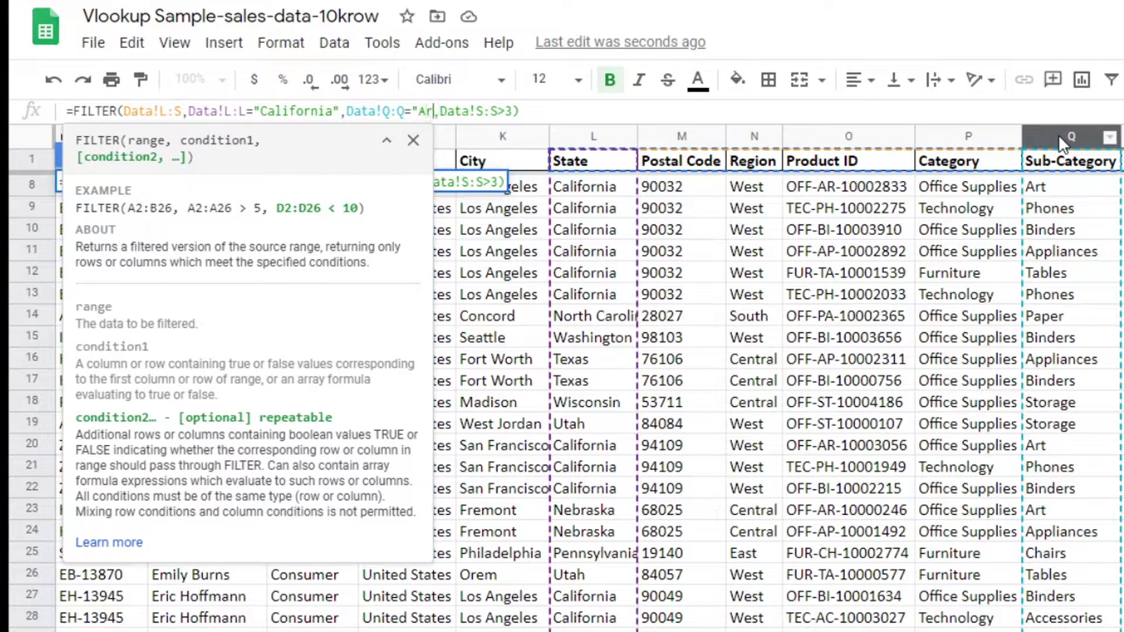
pyautogui.write('"')
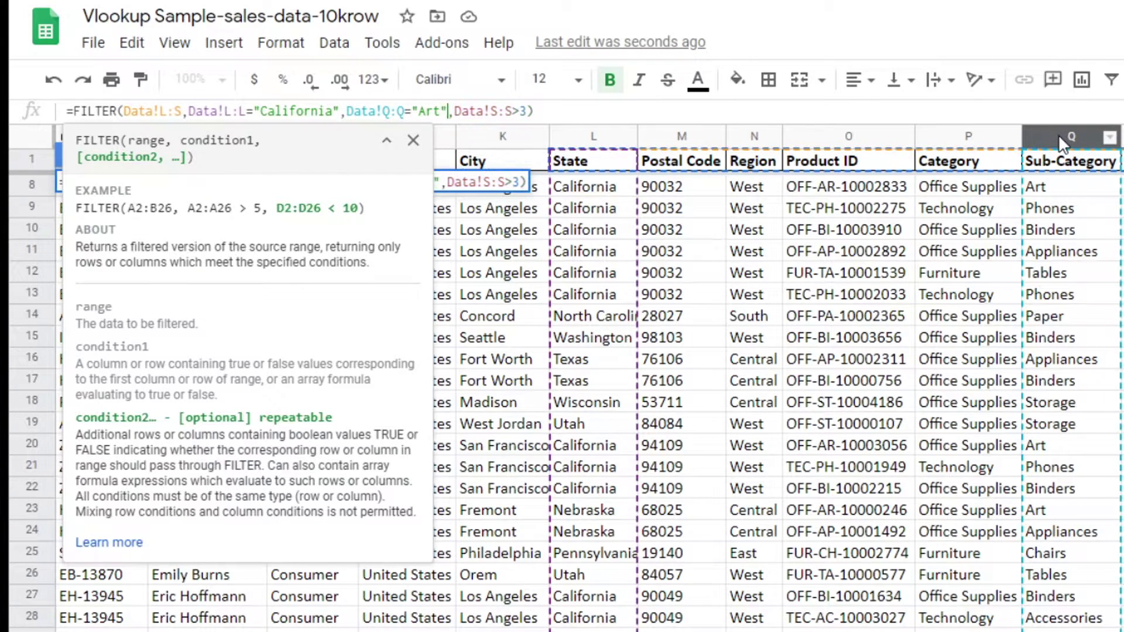
pyautogui.press('Return')
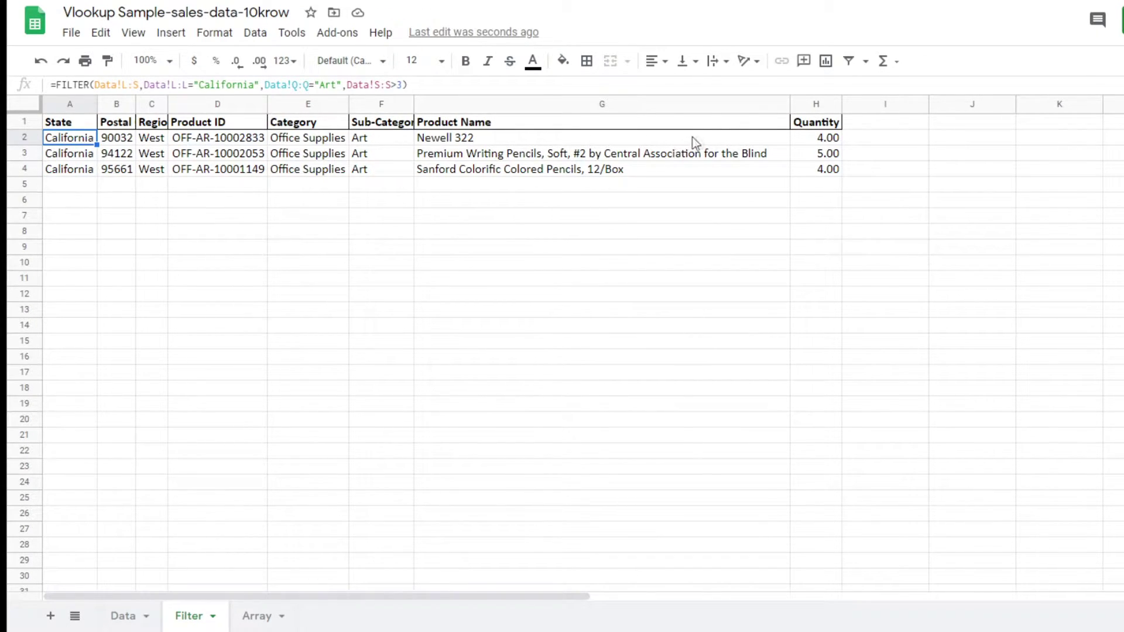
# On the Data sheet, apply the saved Coba Filter view to examine its rows, and set the filter view back to None.
pyautogui.click(124, 618)
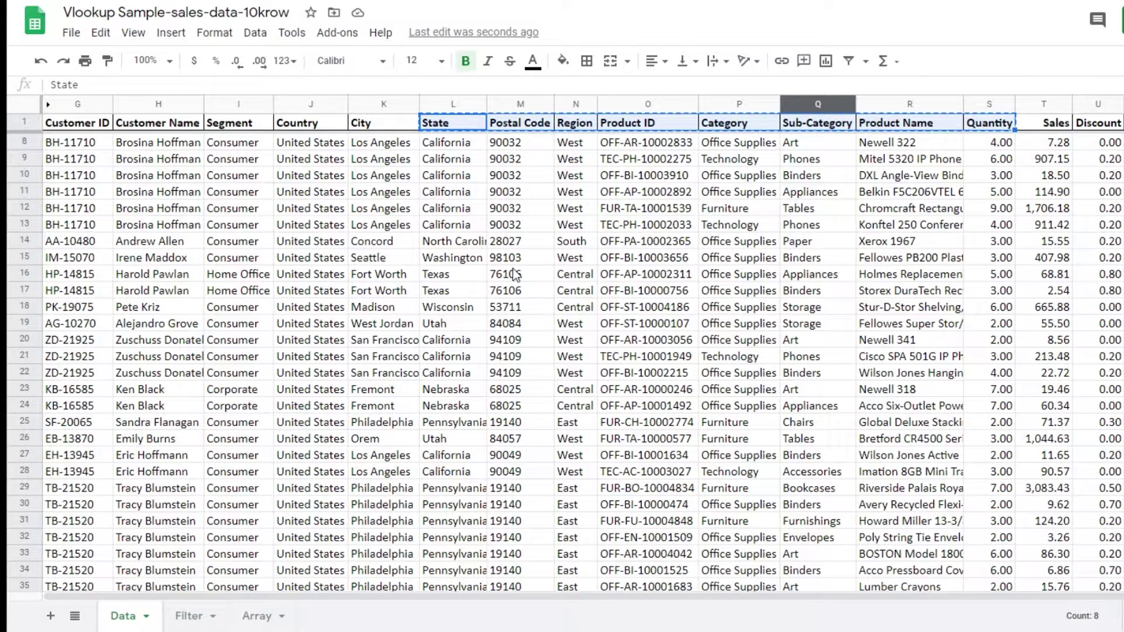
pyautogui.click(483, 195)
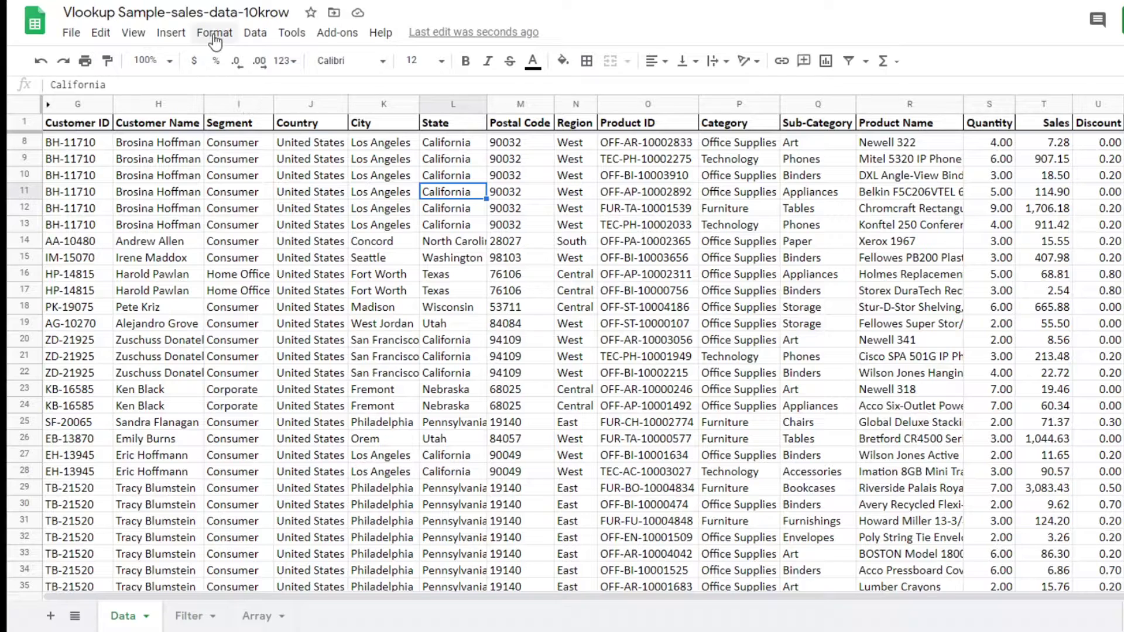
pyautogui.click(255, 33)
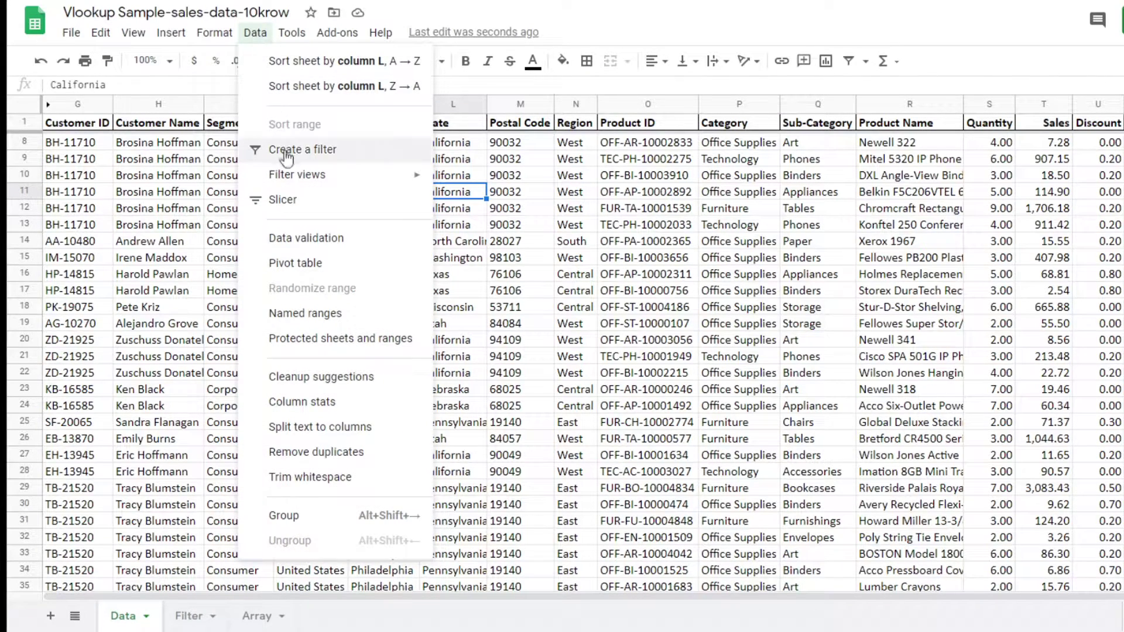
pyautogui.moveTo(298, 178)
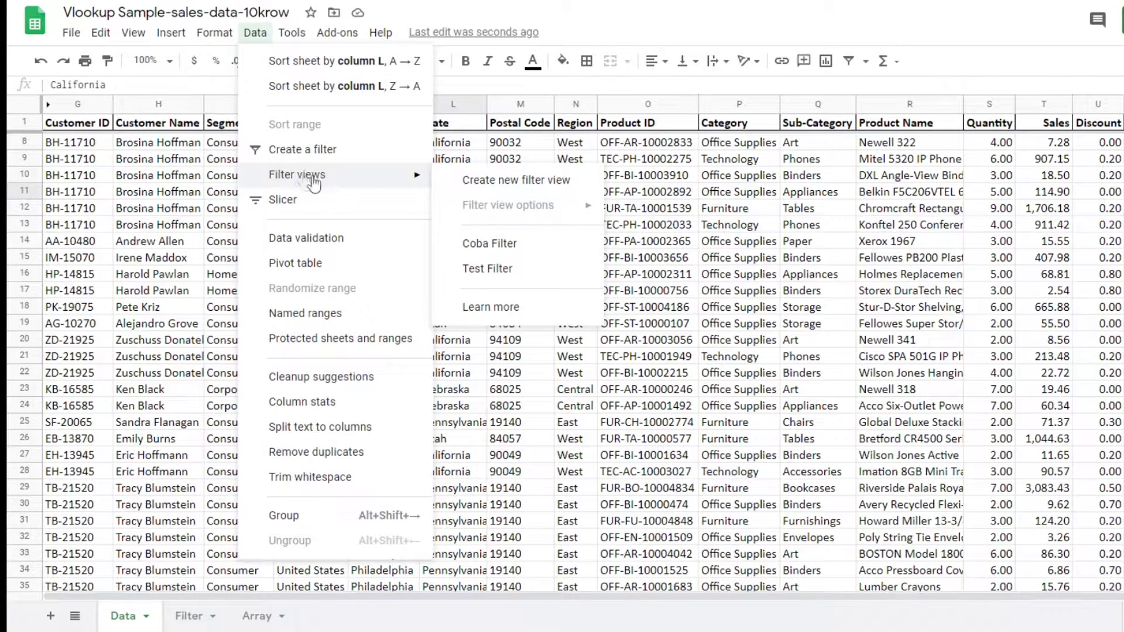
pyautogui.click(477, 248)
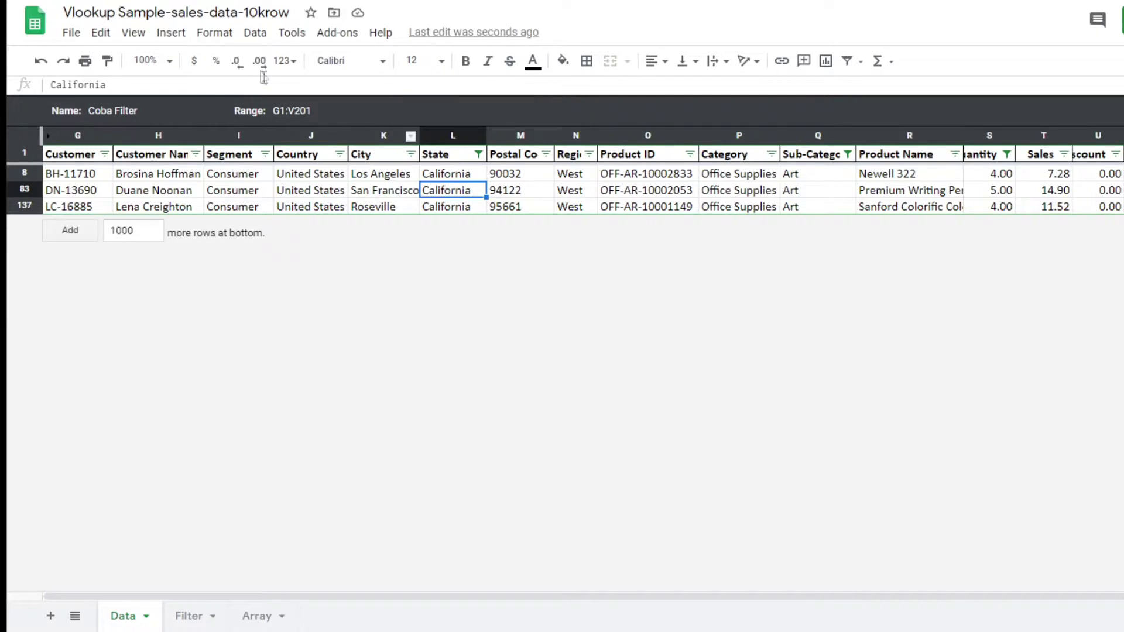
pyautogui.click(255, 33)
pyautogui.moveTo(298, 154)
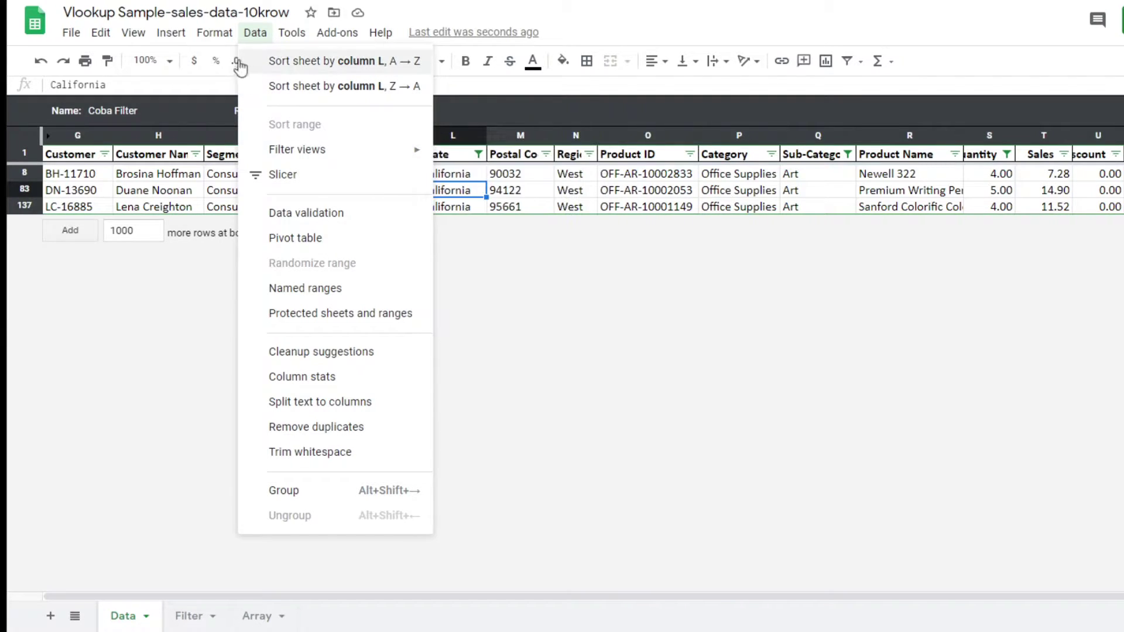
pyautogui.click(206, 283)
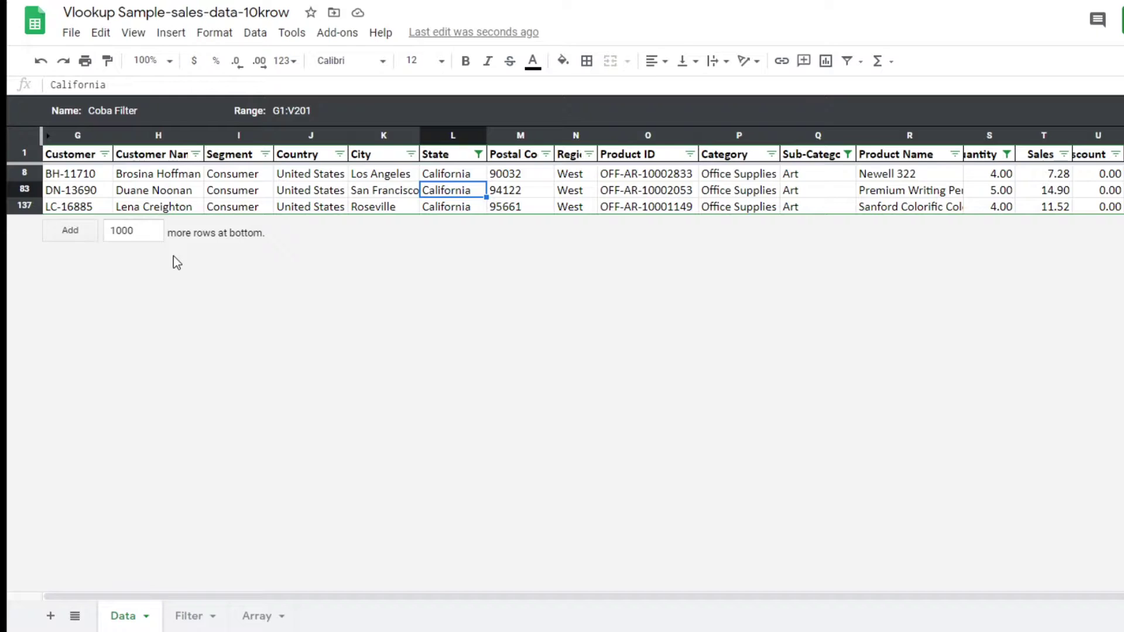
pyautogui.click(254, 33)
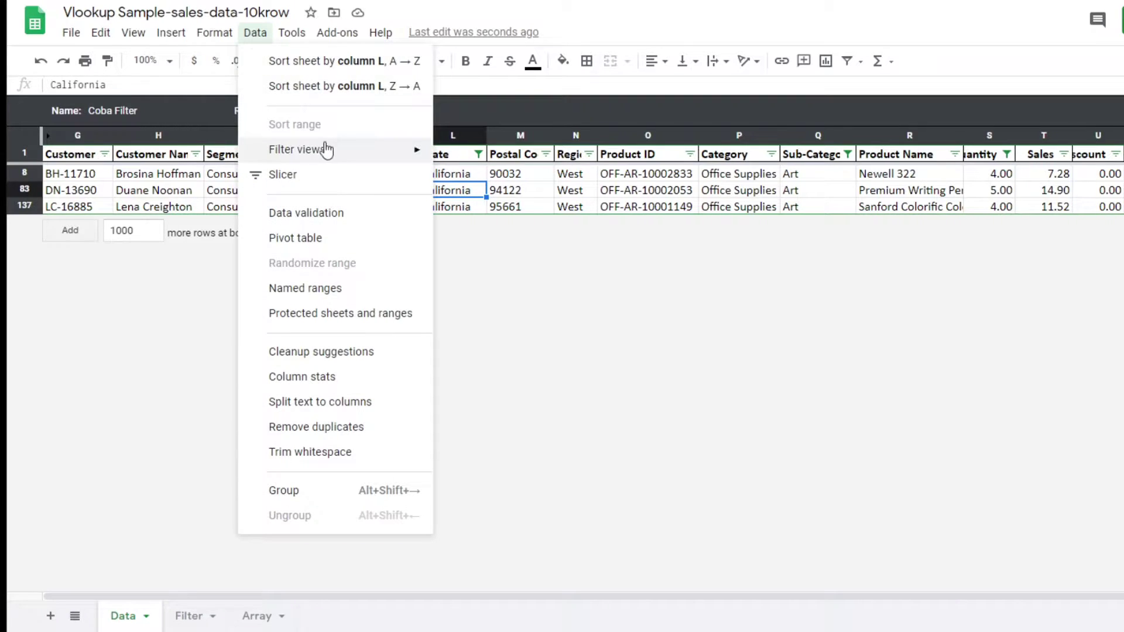
pyautogui.moveTo(328, 152)
pyautogui.click(476, 217)
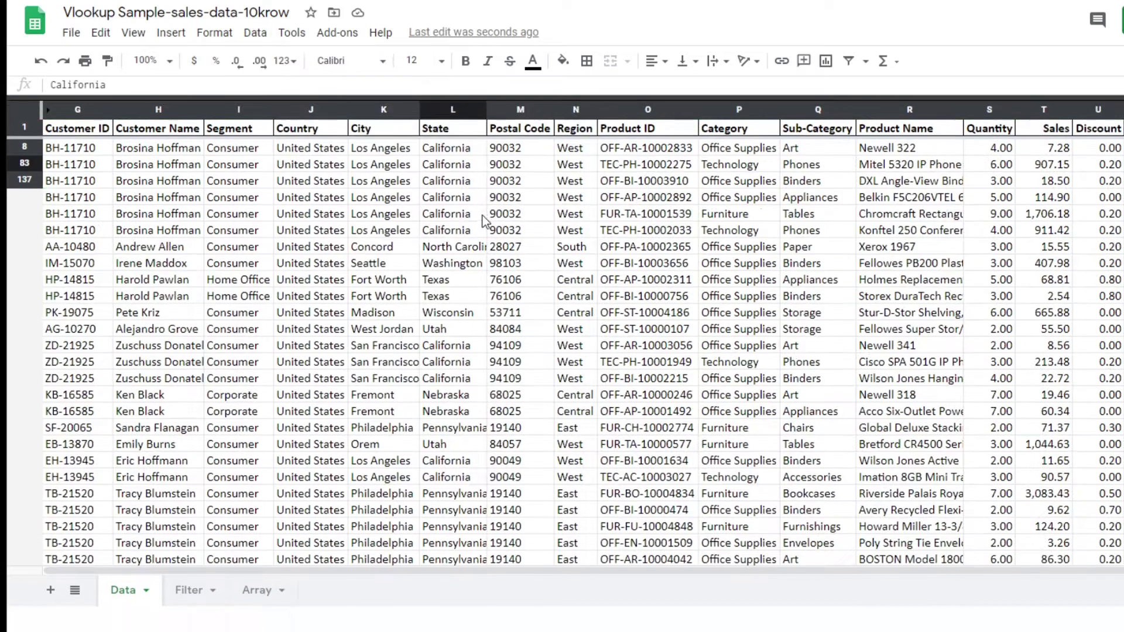
# Compare the filter and filter view options available for the Data sheet with the FILTER formula output on the Filter sheet.
pyautogui.click(253, 33)
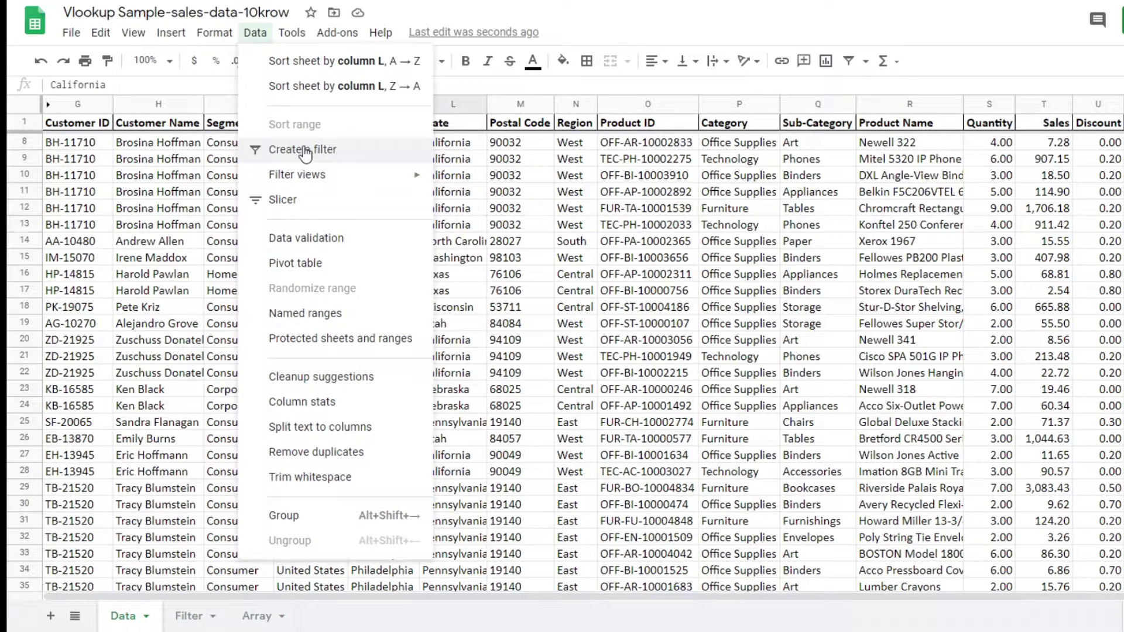
pyautogui.moveTo(302, 175)
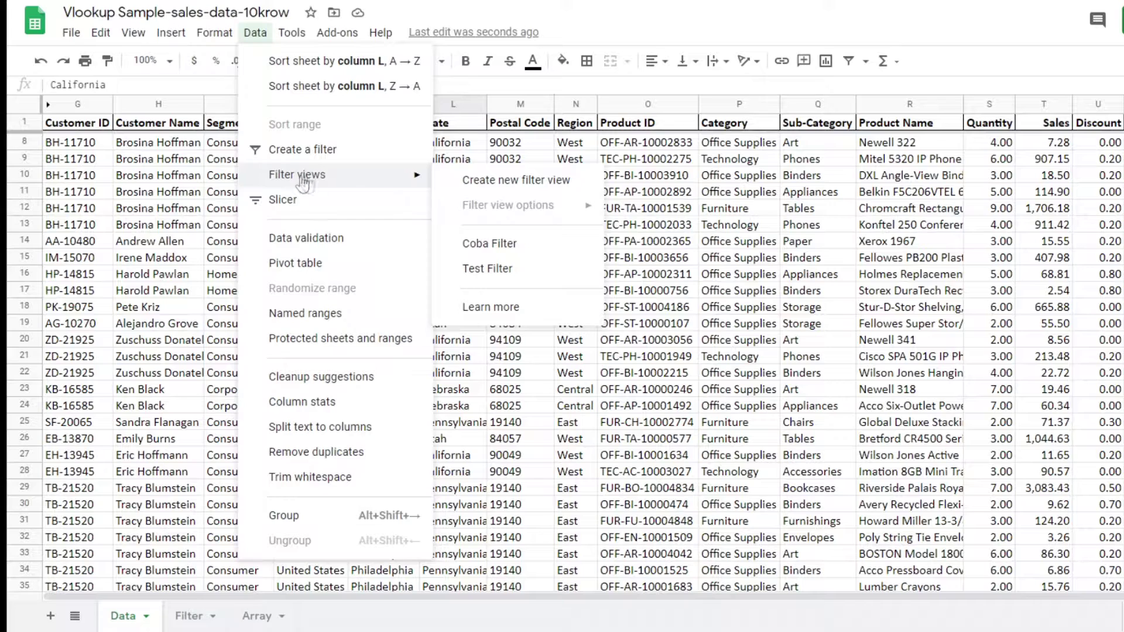
pyautogui.press('Escape')
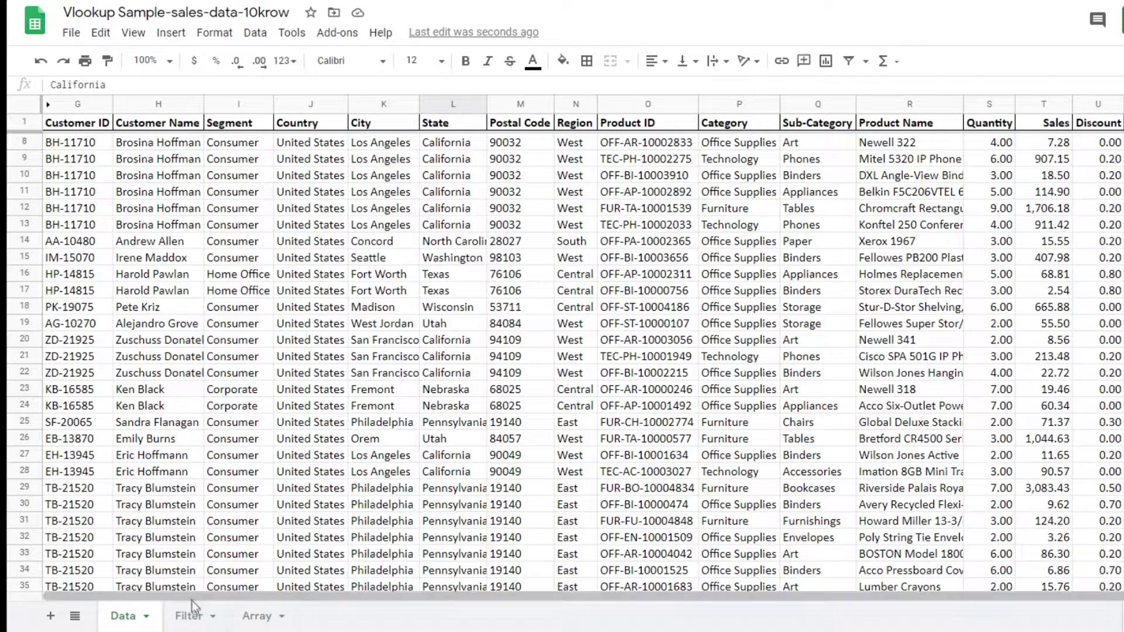
pyautogui.click(192, 624)
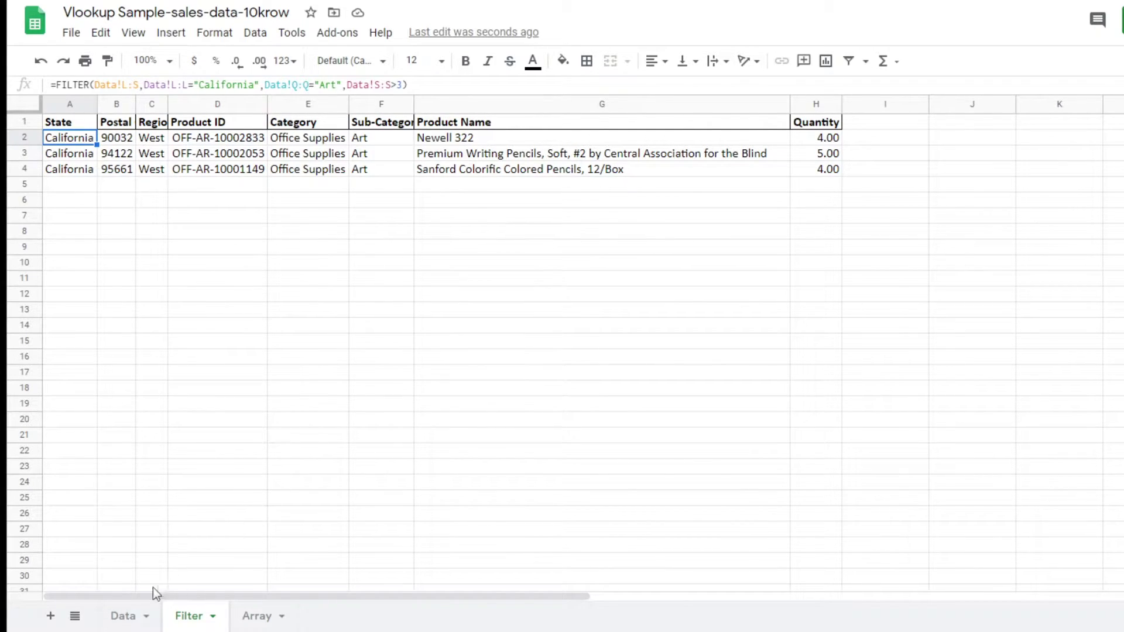
pyautogui.click(124, 625)
pyautogui.click(256, 32)
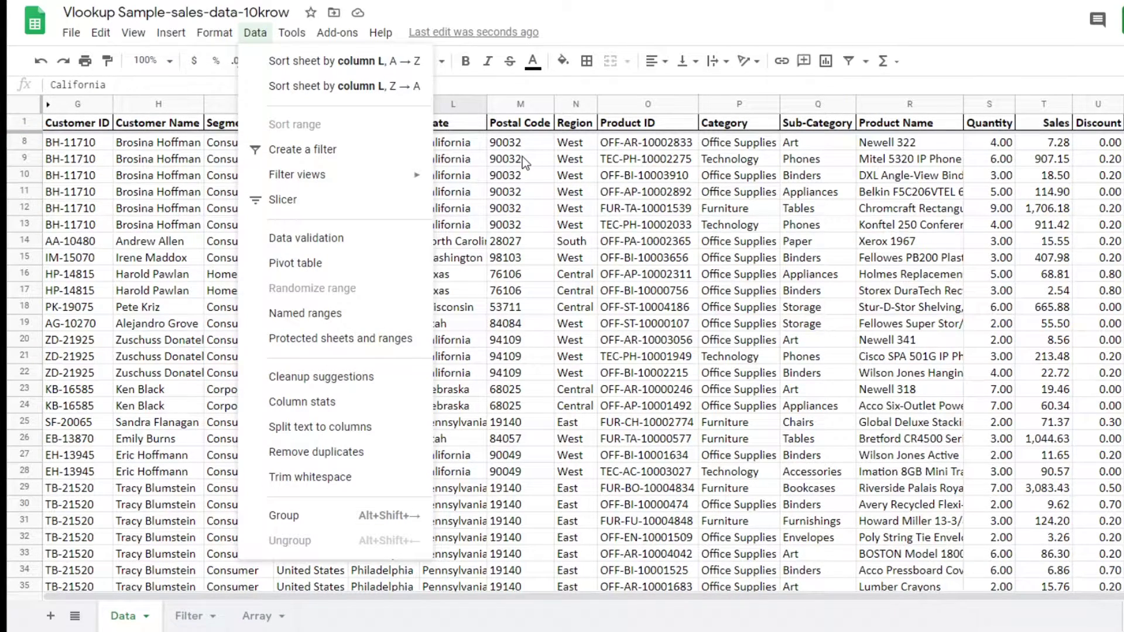
pyautogui.moveTo(299, 178)
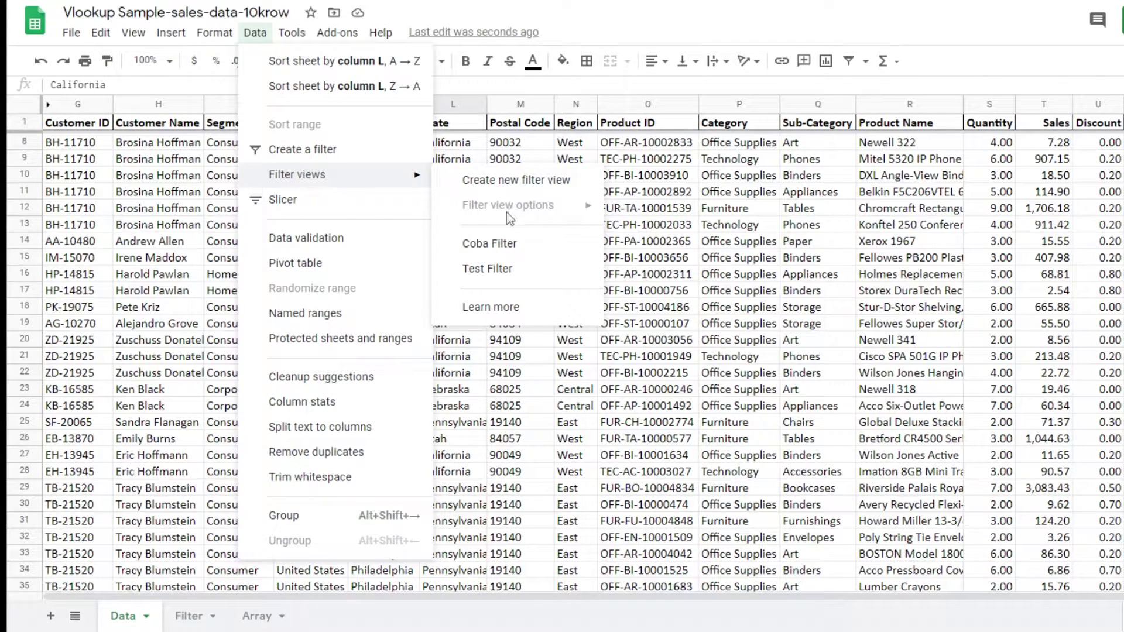
pyautogui.click(703, 260)
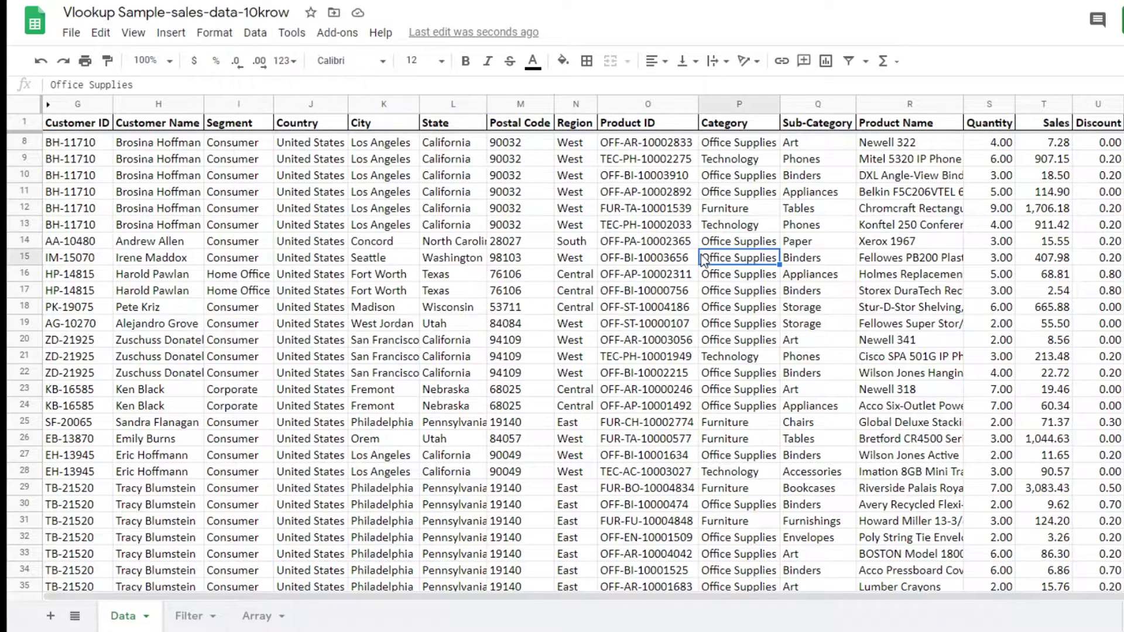
pyautogui.click(188, 616)
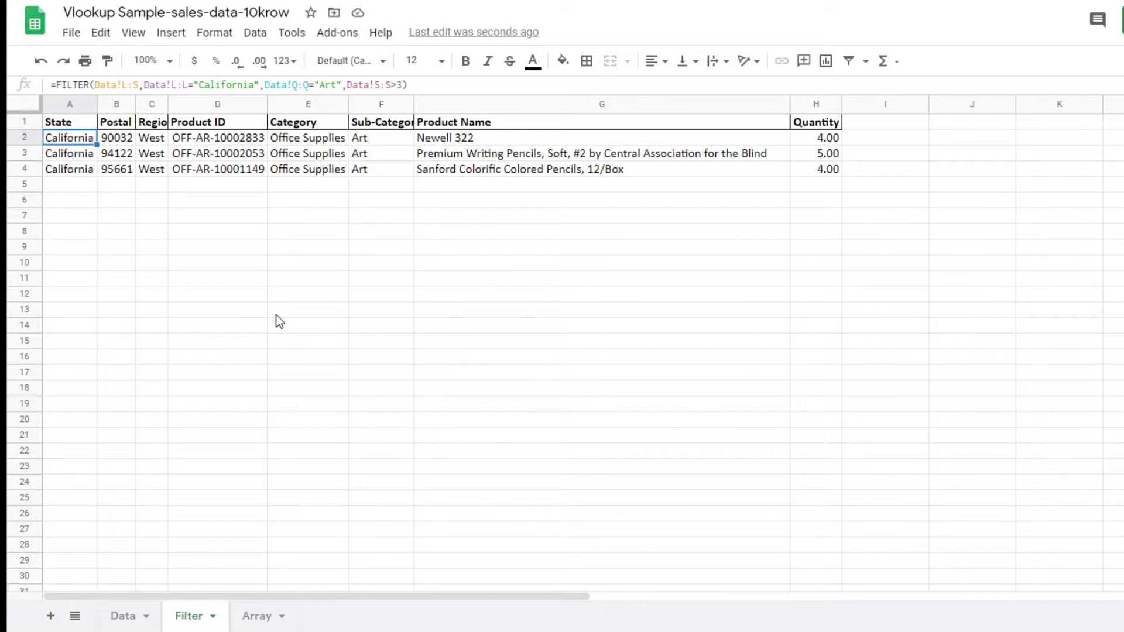
pyautogui.click(78, 155)
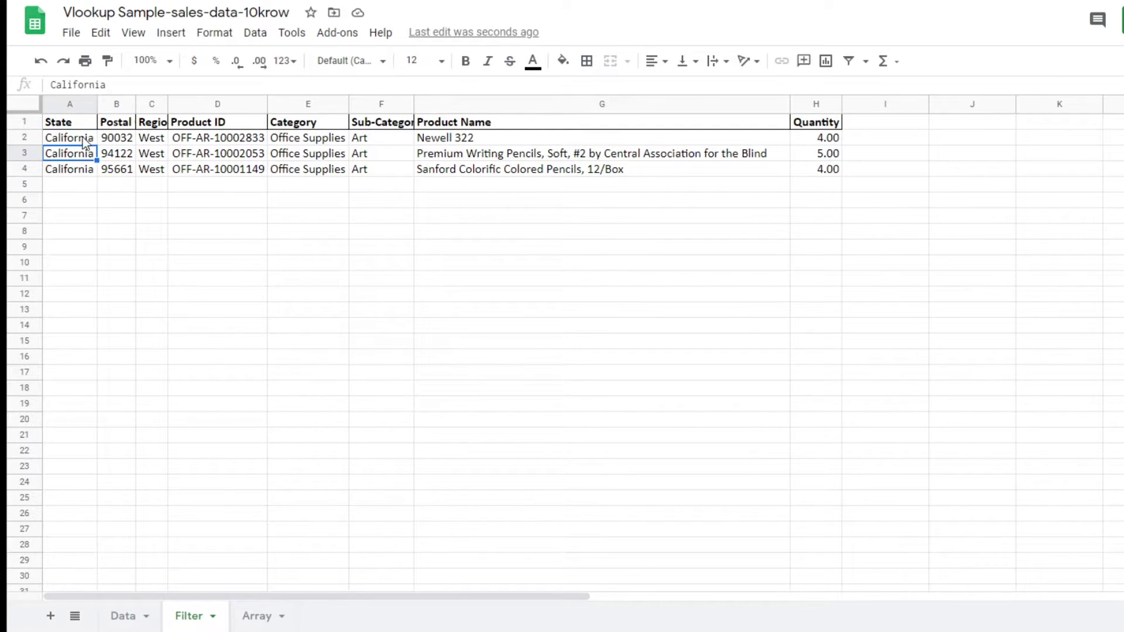
pyautogui.click(71, 124)
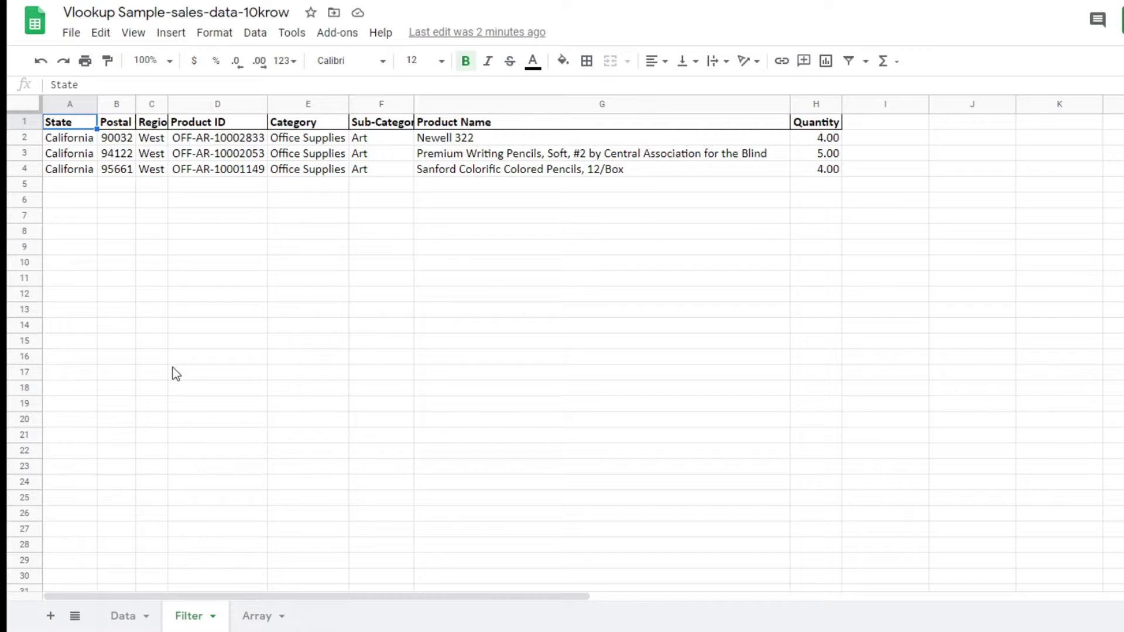
# Look at the Array sheet, and examine the State, Sub-Category and Quantity columns on the Data sheet.
pyautogui.click(262, 616)
pyautogui.click(234, 368)
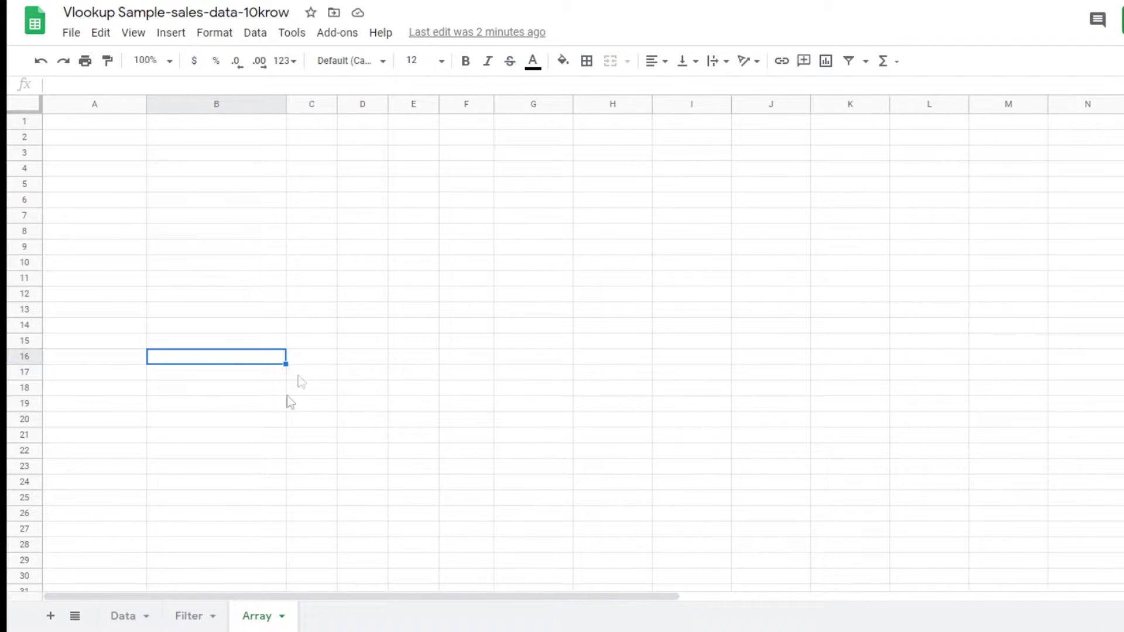
pyautogui.click(188, 617)
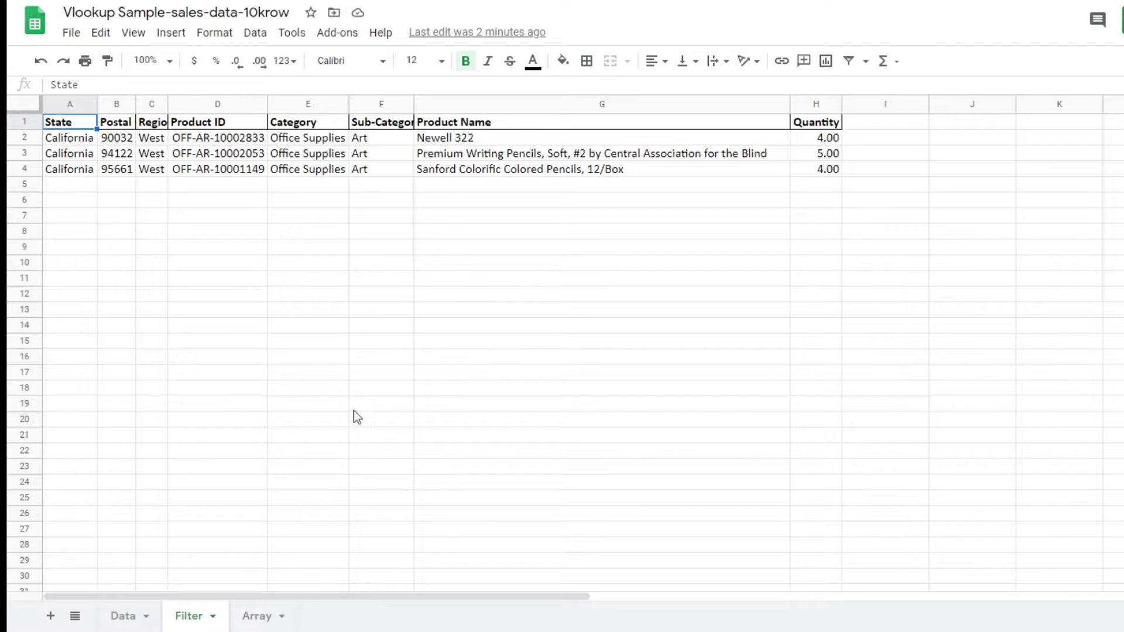
pyautogui.click(117, 624)
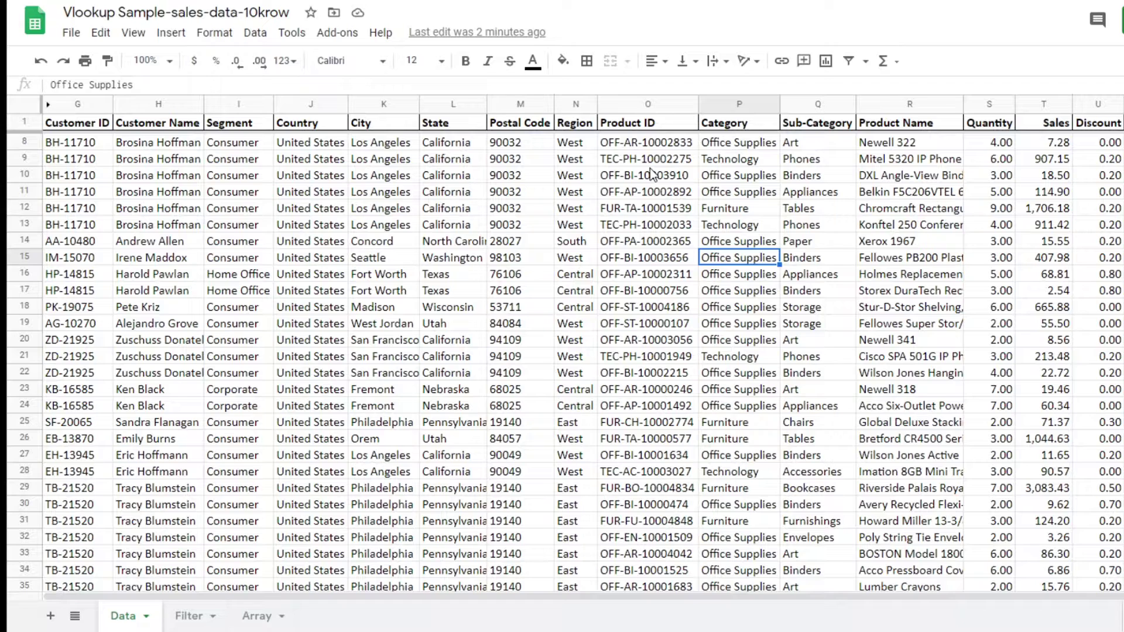
pyautogui.click(443, 104)
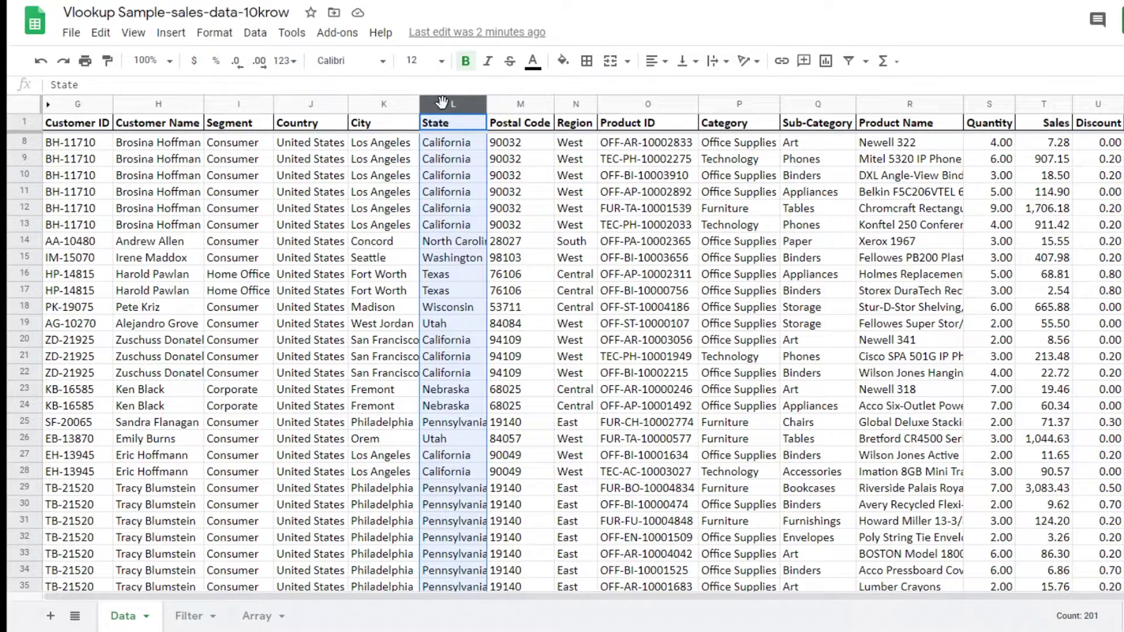
pyautogui.click(805, 103)
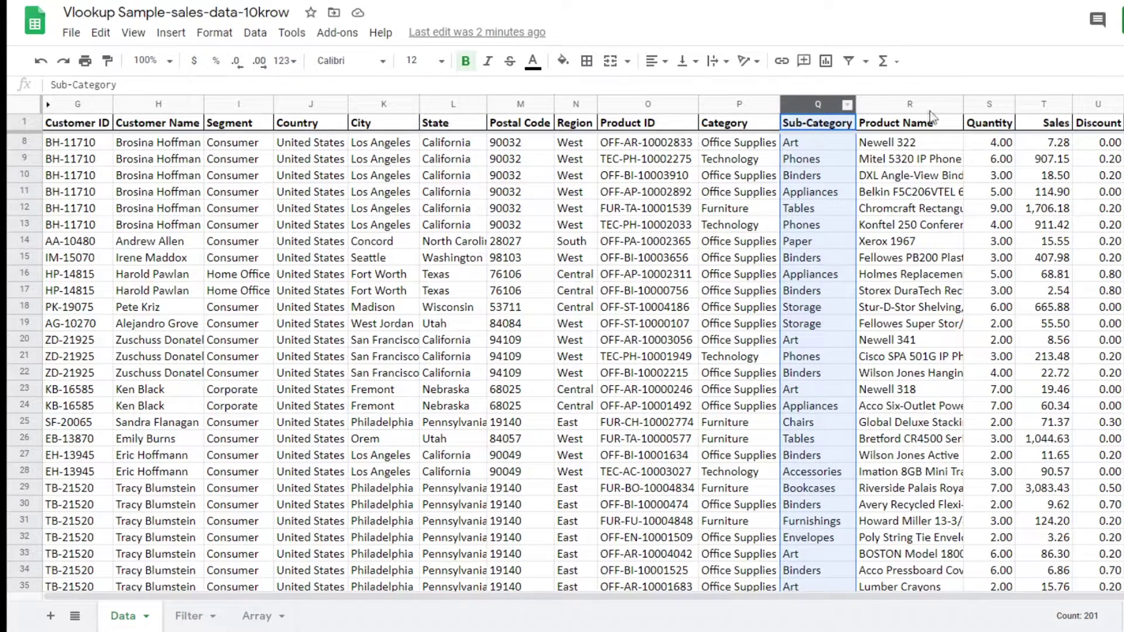
pyautogui.click(989, 103)
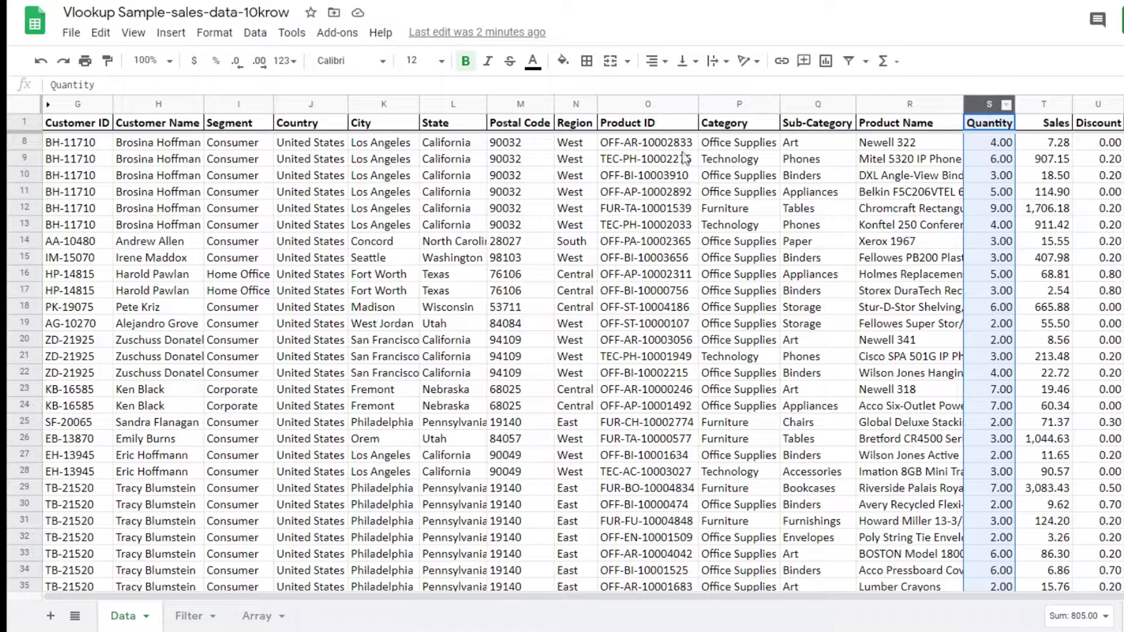
pyautogui.click(445, 105)
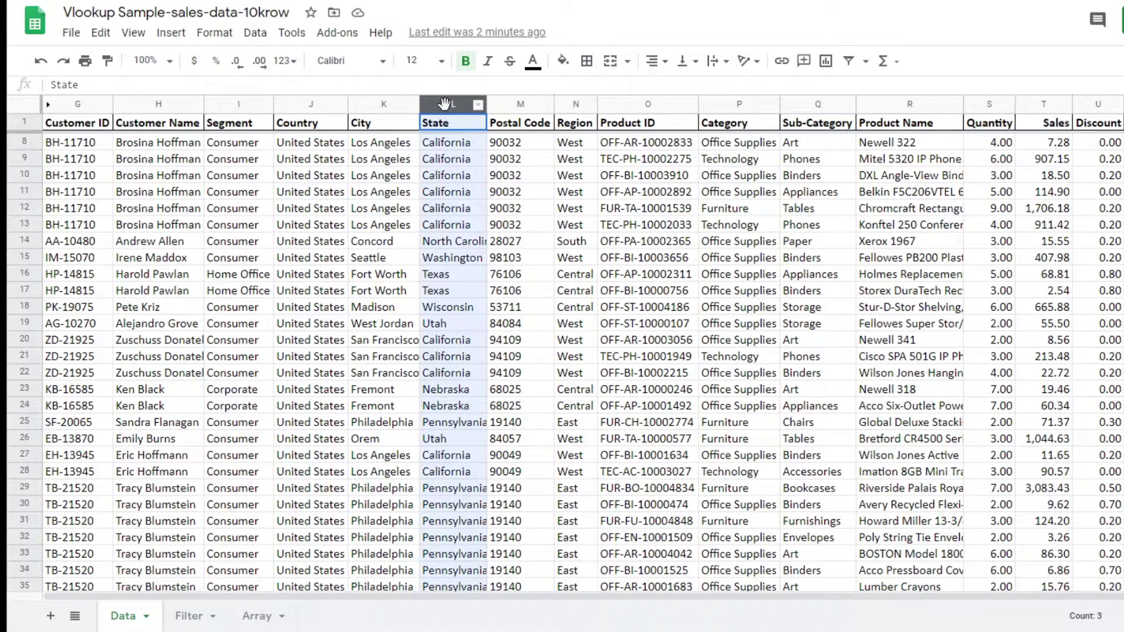
pyautogui.click(819, 104)
pyautogui.click(983, 105)
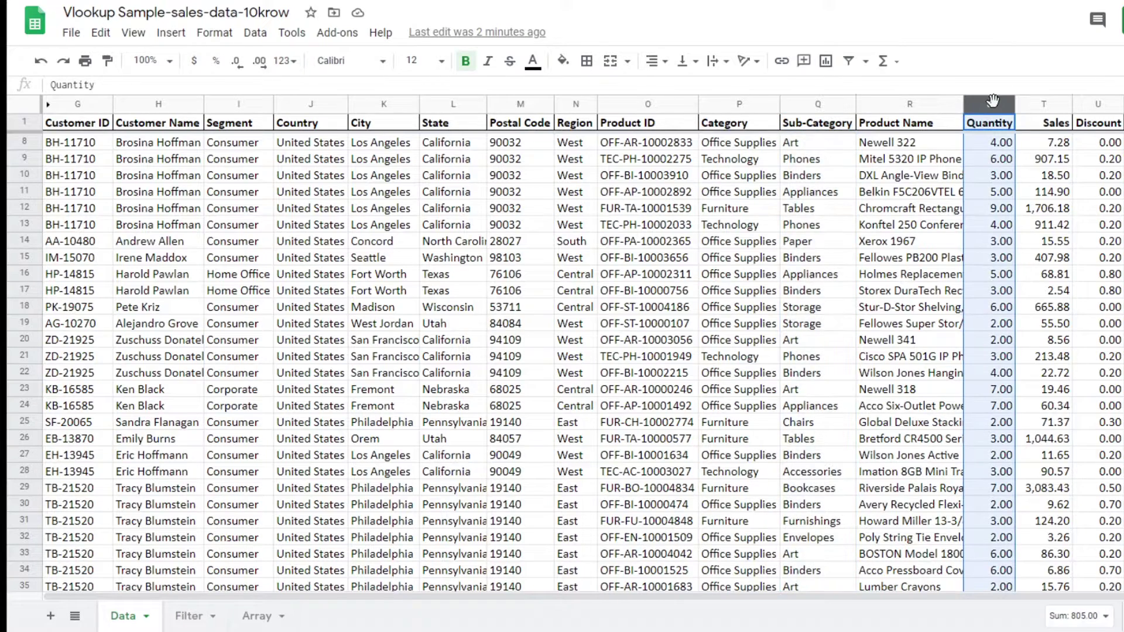
# In cell A1 of the Array sheet, enter ={Data!L:L,Data!Q:Q,Data!S:S} to combine the Data sheet's State, Sub-Category and Quantity columns.
pyautogui.click(258, 616)
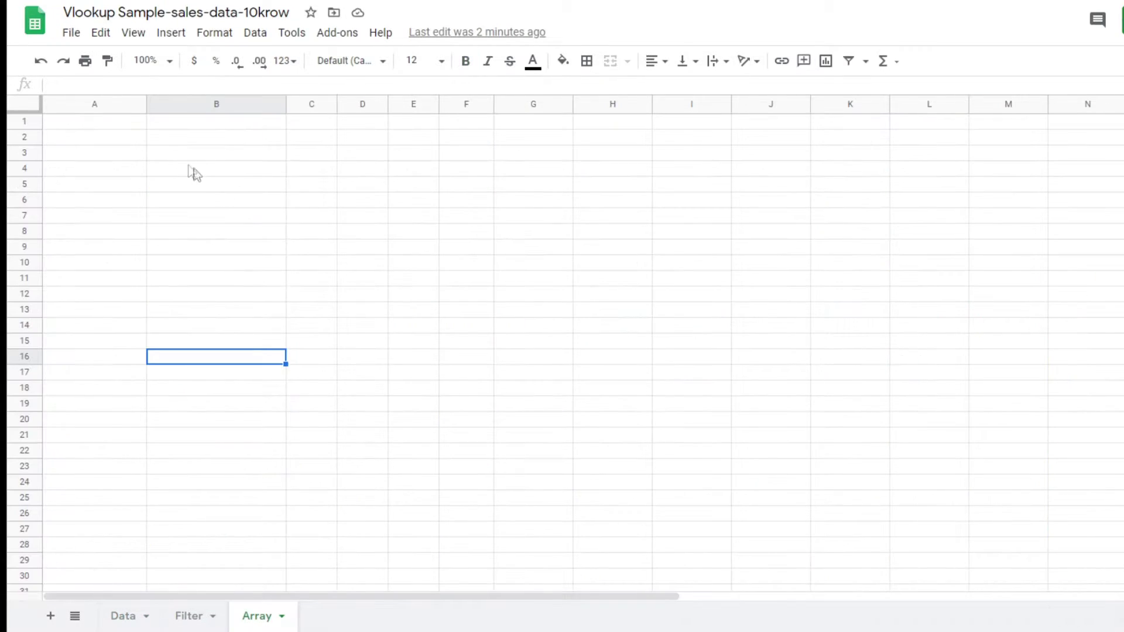
pyautogui.click(80, 127)
pyautogui.write('=')
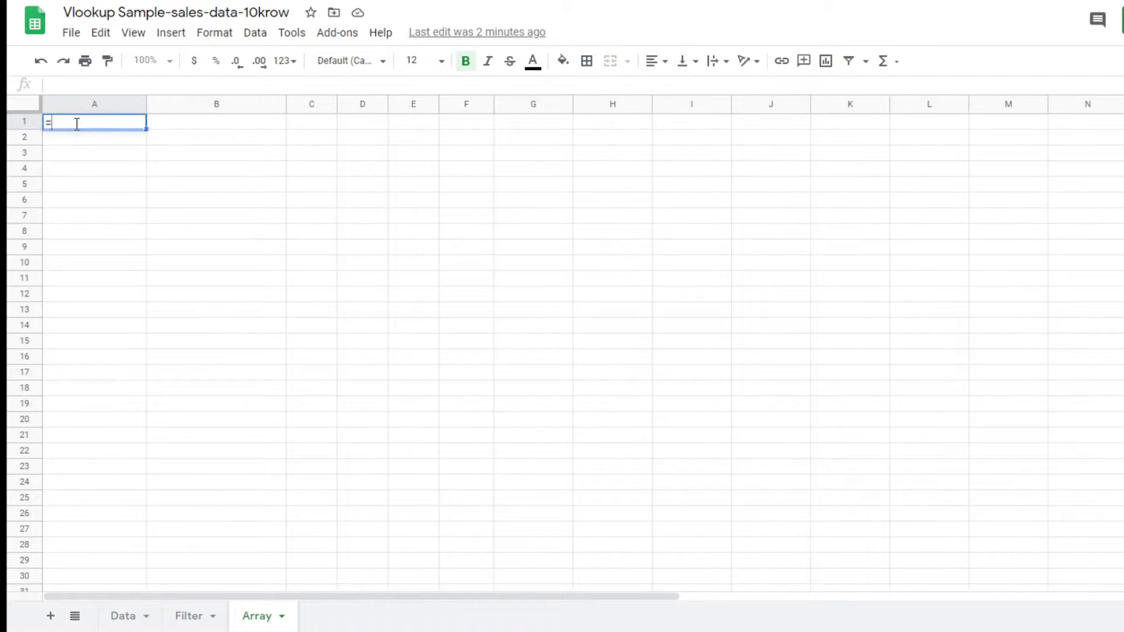
pyautogui.write('{')
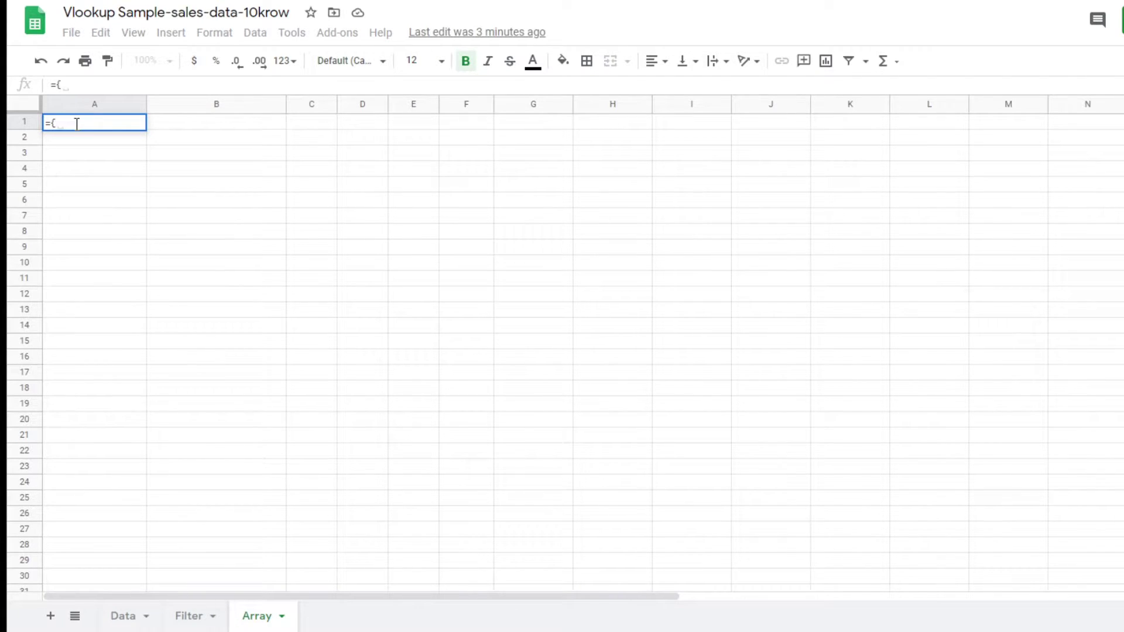
pyautogui.click(124, 615)
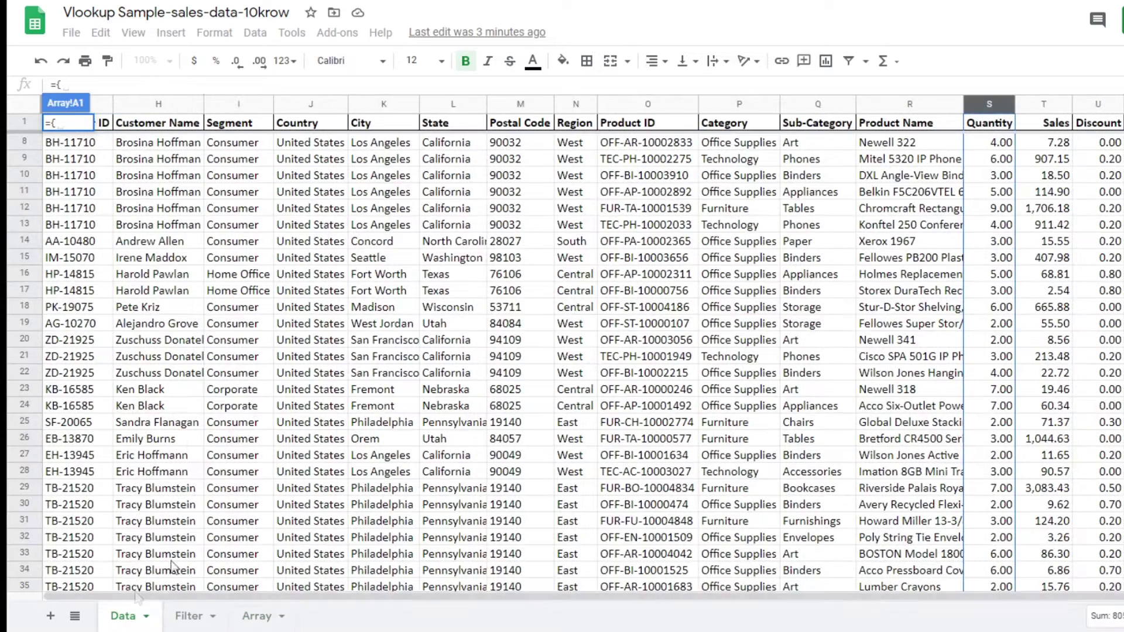
pyautogui.click(441, 102)
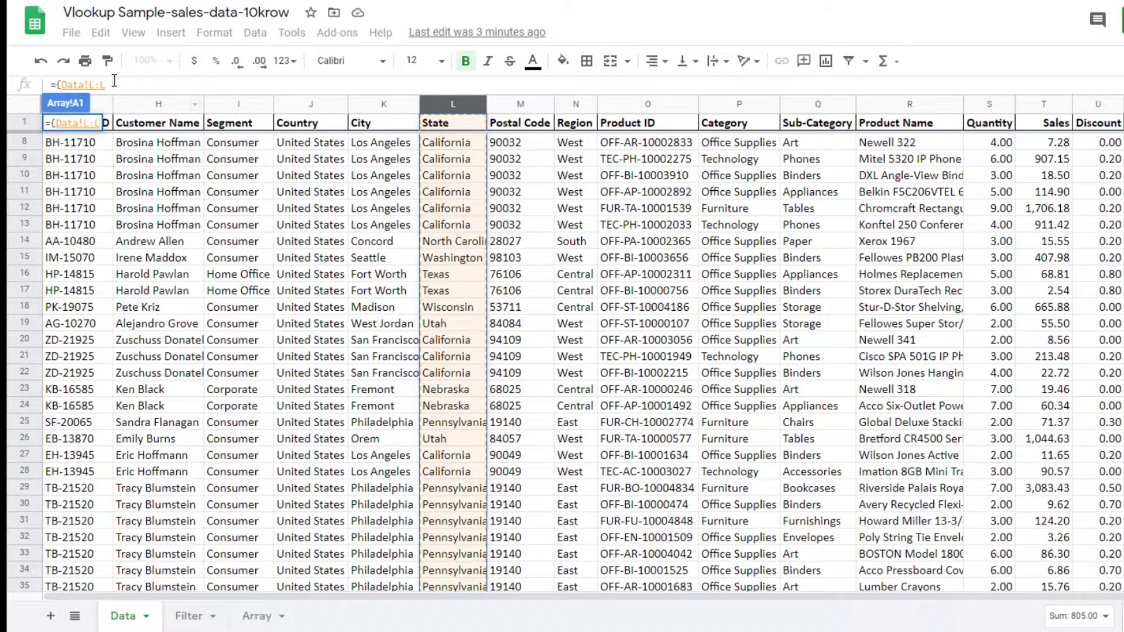
pyautogui.write(',')
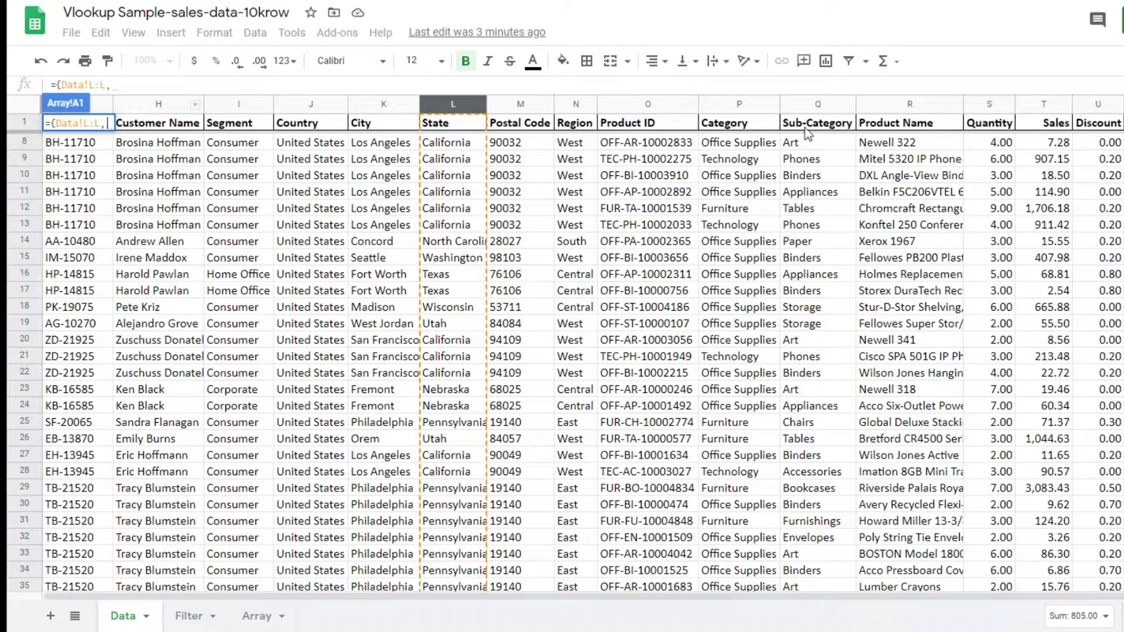
pyautogui.click(806, 105)
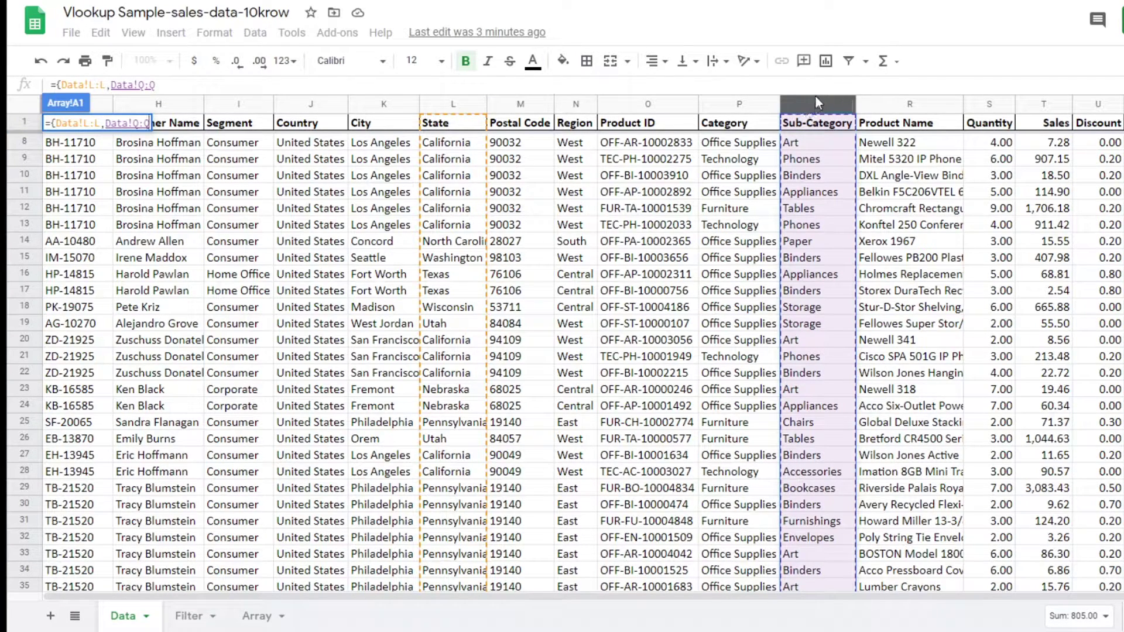
pyautogui.write(',')
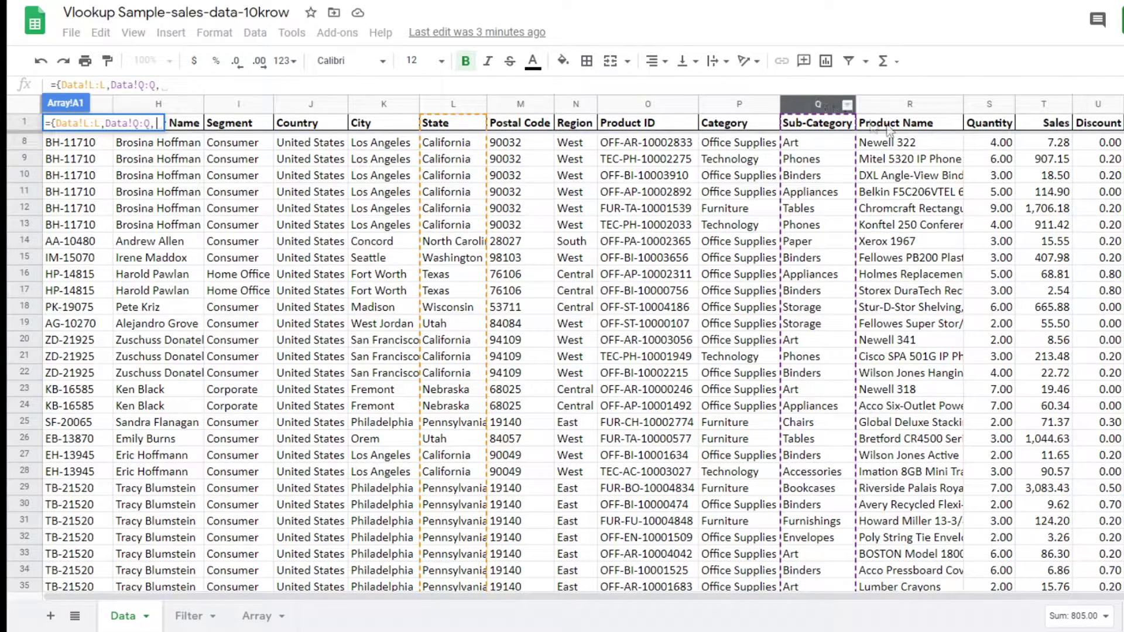
pyautogui.click(987, 103)
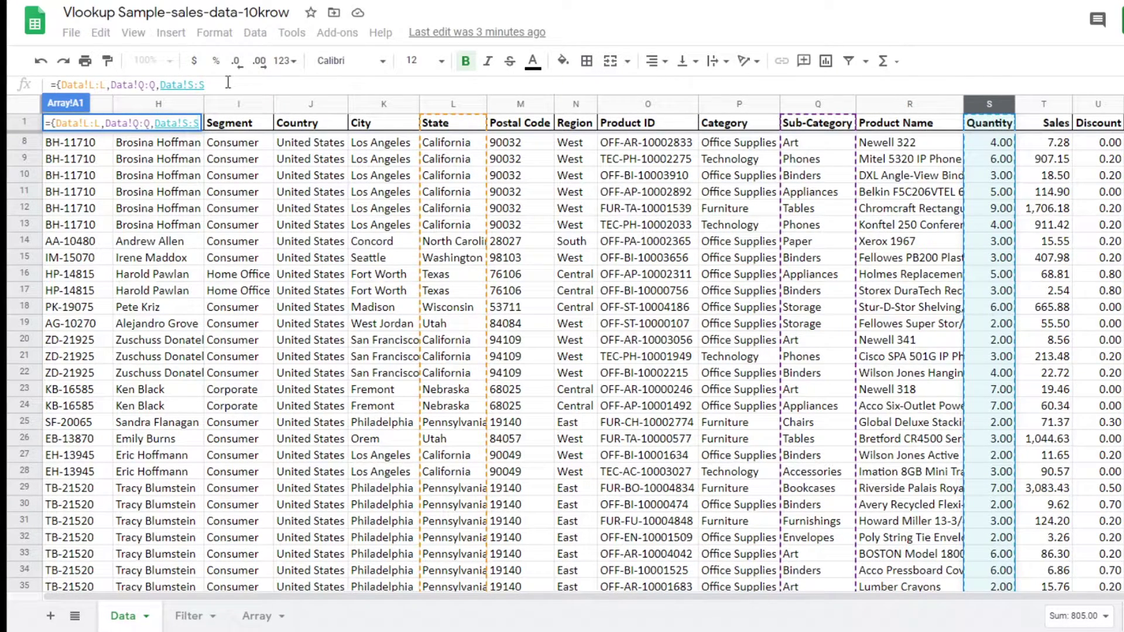
pyautogui.write('}')
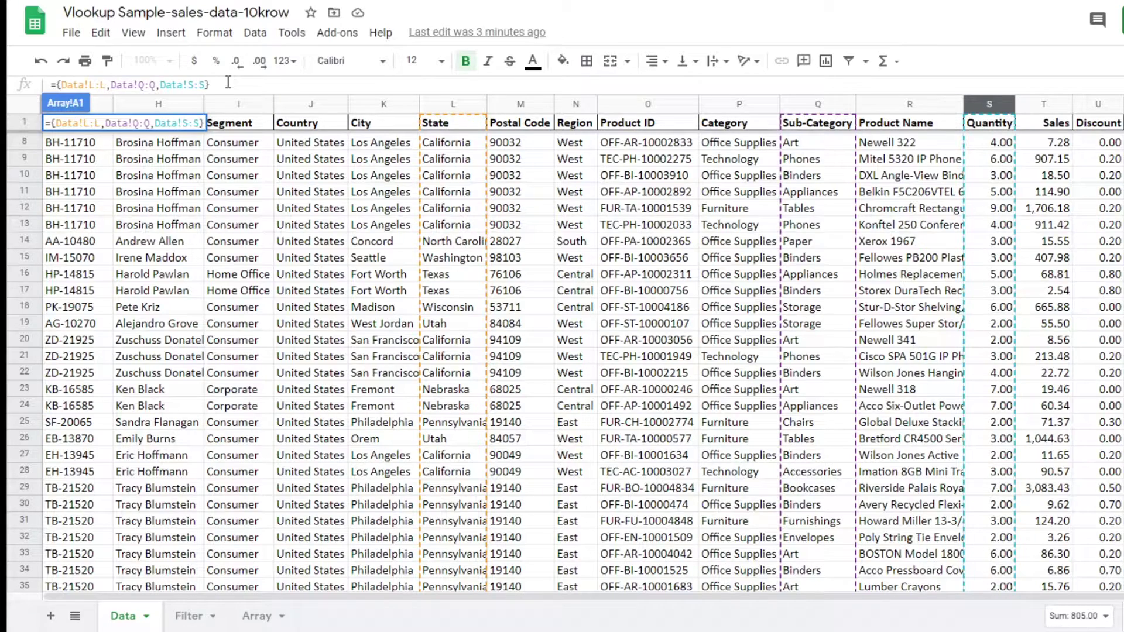
pyautogui.press('Return')
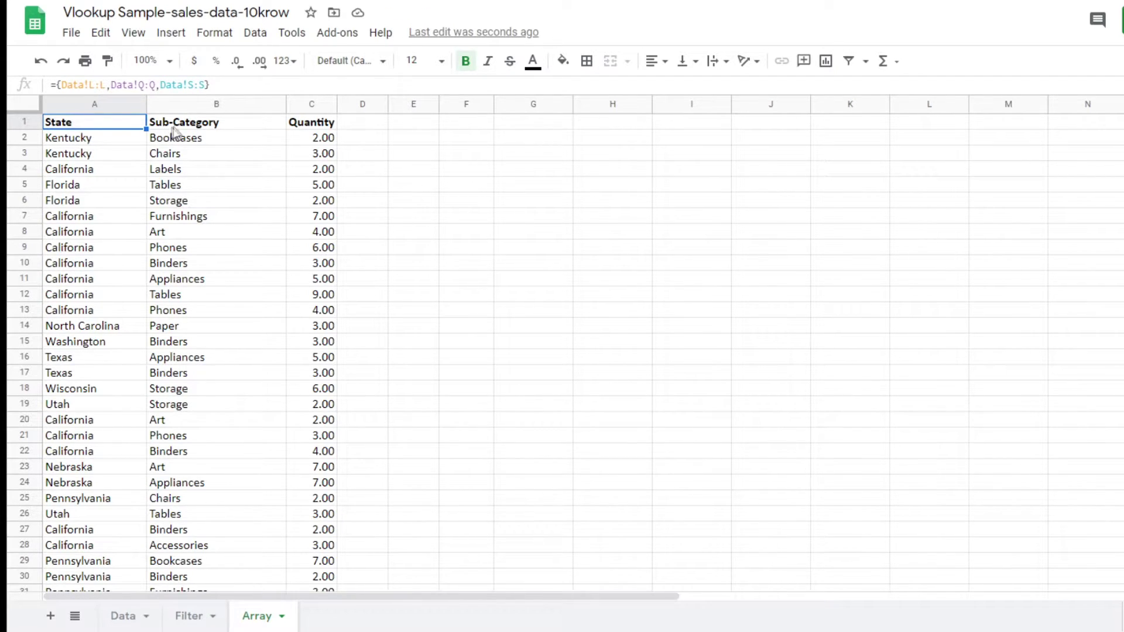
# Wrap the three-column array in cell A1 of the Array sheet in a FILTER function, keeping the array as its range.
pyautogui.click(321, 124)
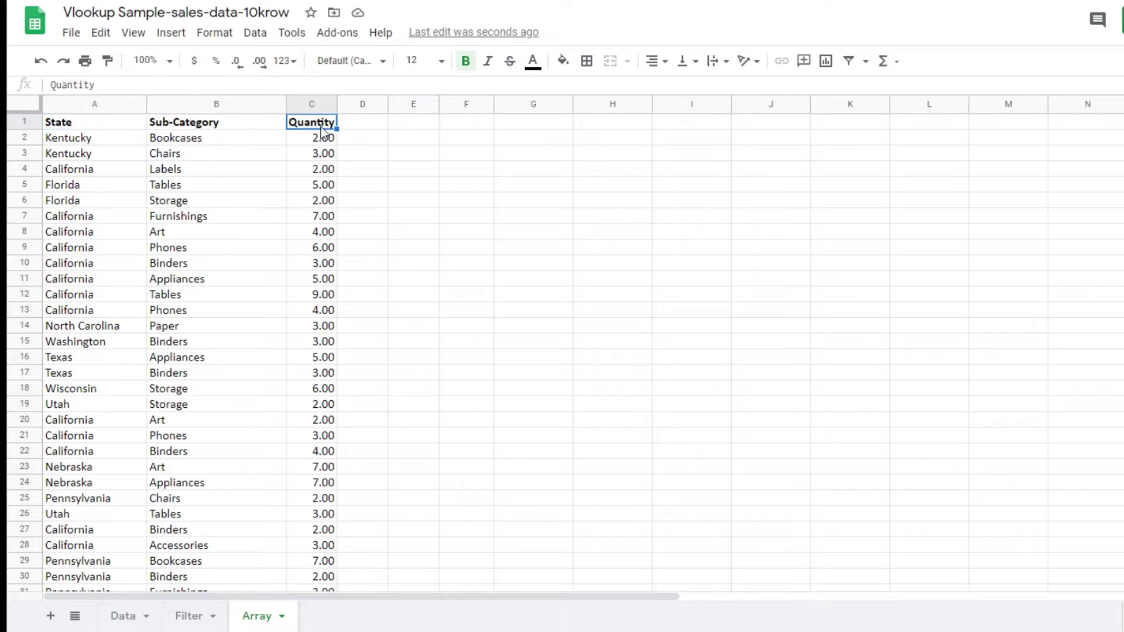
pyautogui.click(58, 125)
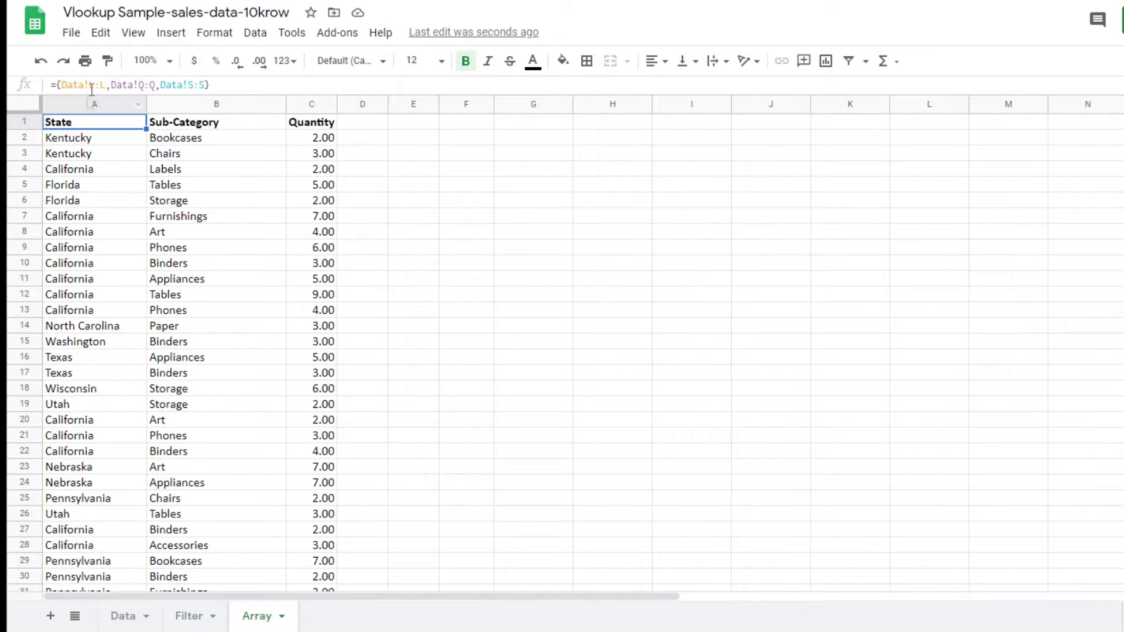
pyautogui.click(55, 84)
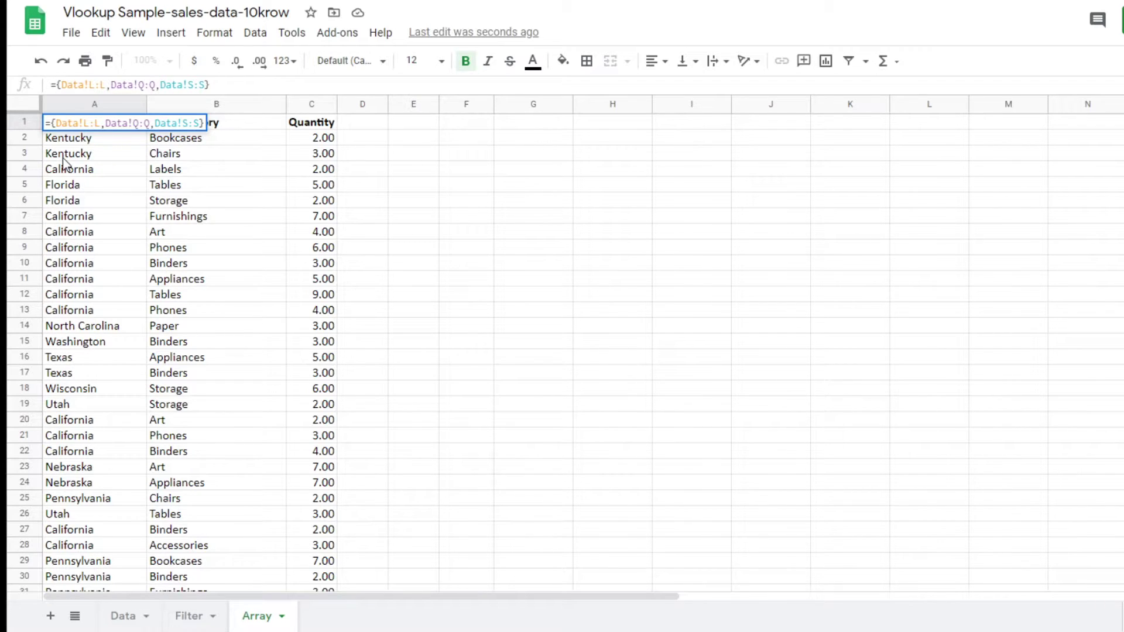
pyautogui.write('fil')
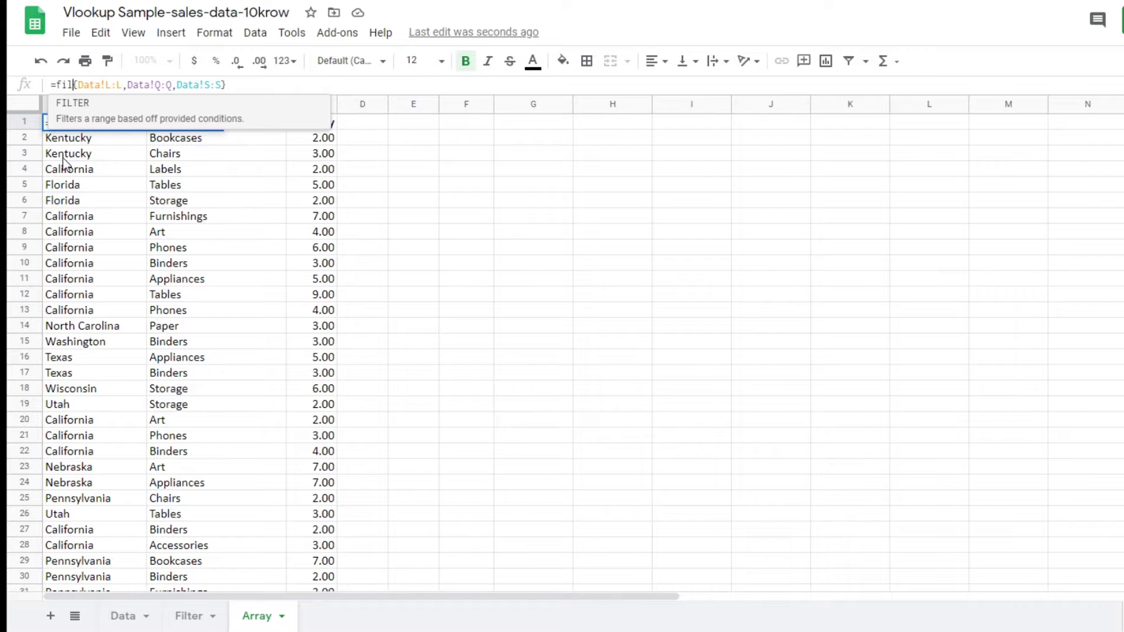
pyautogui.press('Tab')
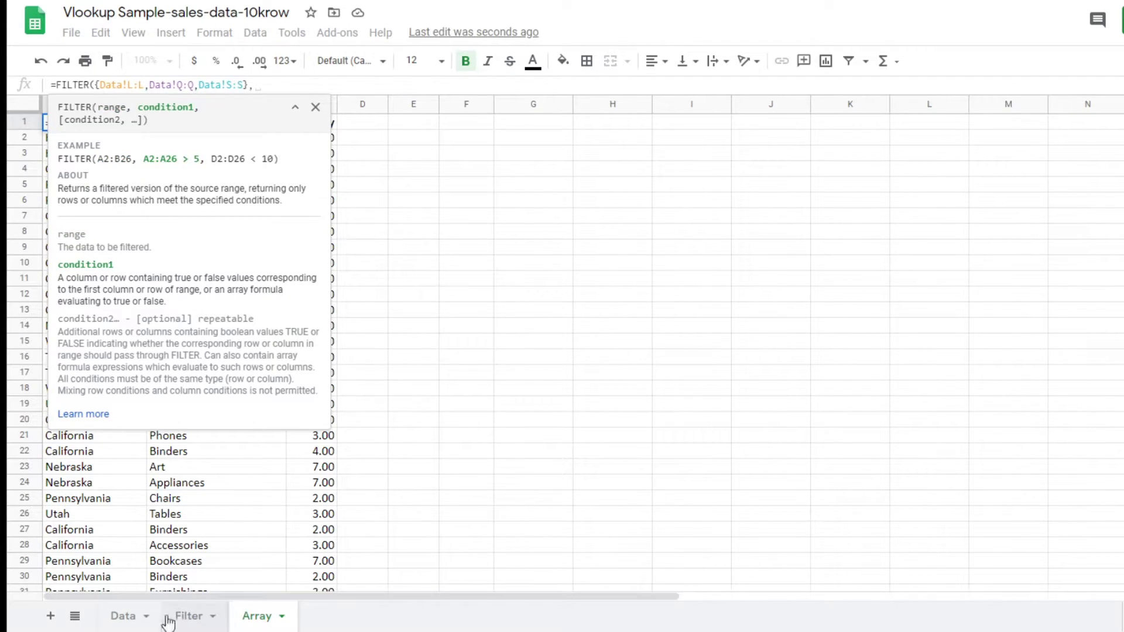
# Add the condition Data!L:L="California" to the FILTER formula, referencing the Data sheet's State column.
pyautogui.click(121, 619)
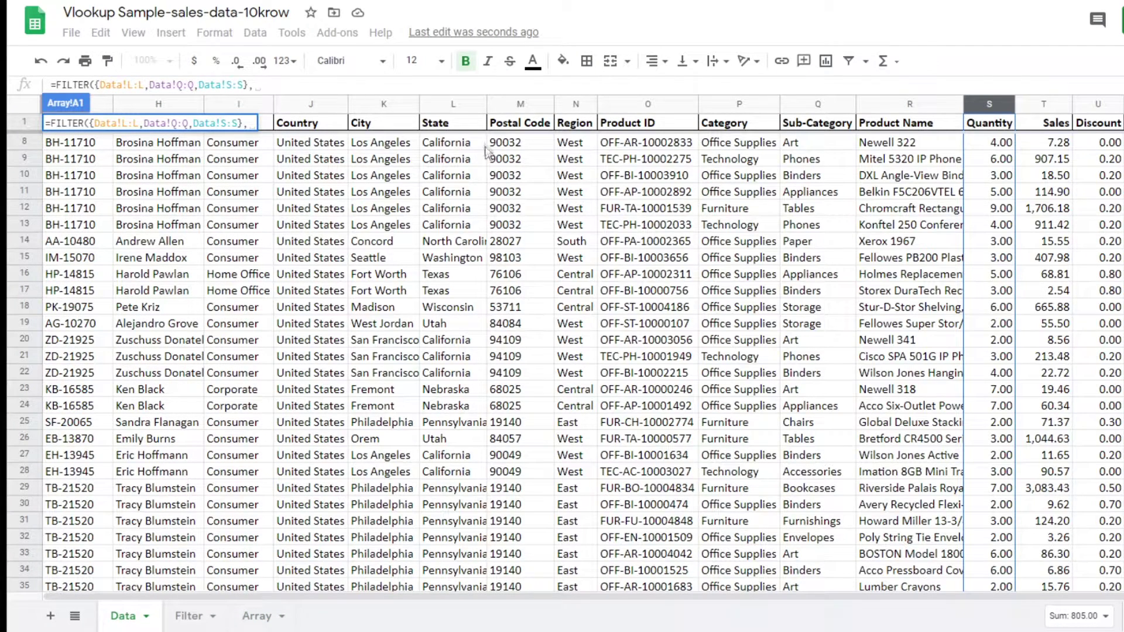
pyautogui.click(440, 108)
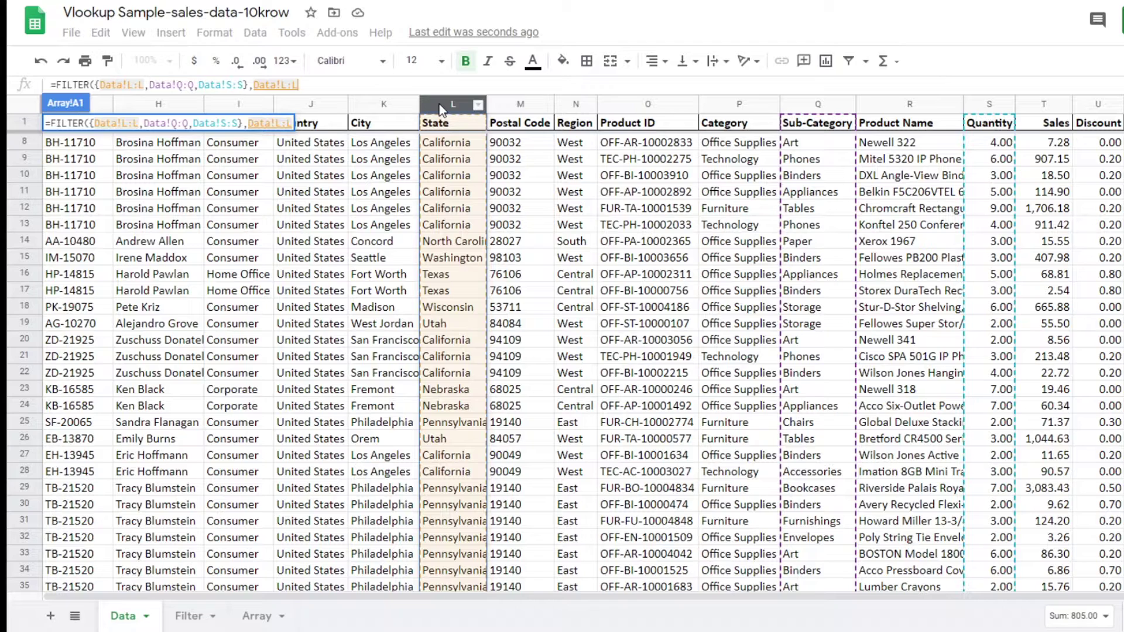
pyautogui.write('=')
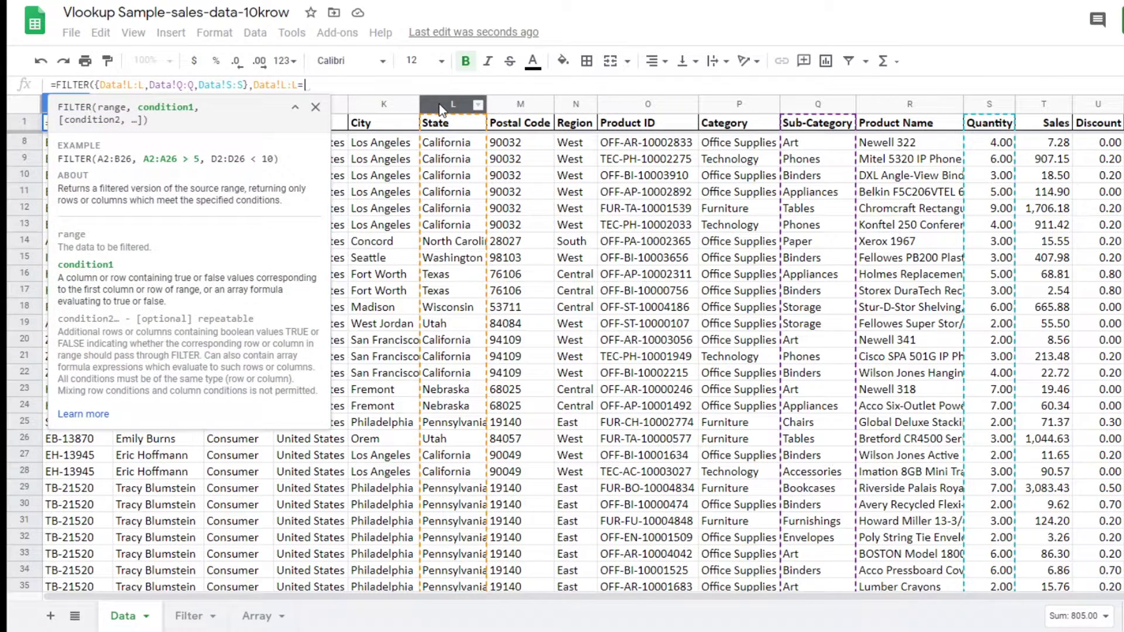
pyautogui.write('"C')
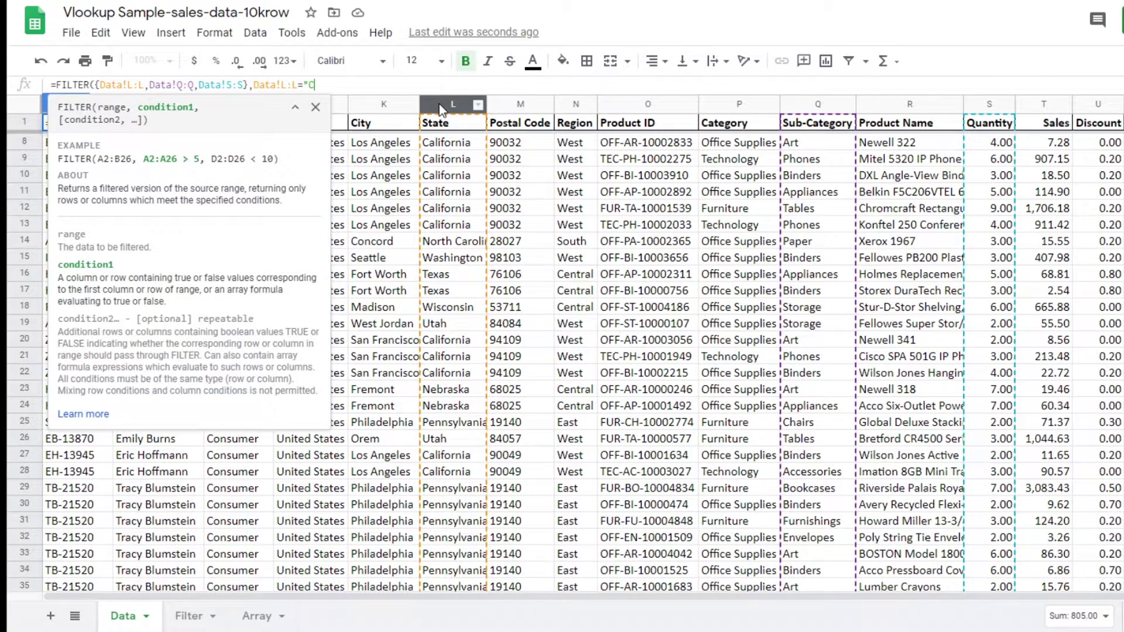
pyautogui.write('alifornia"')
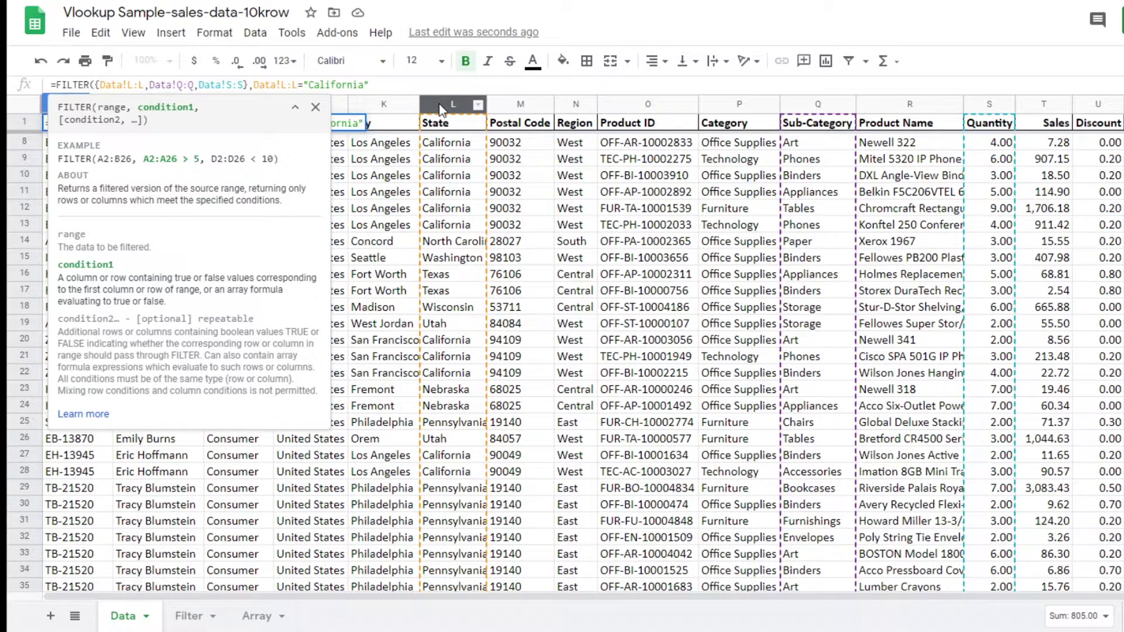
pyautogui.write(',')
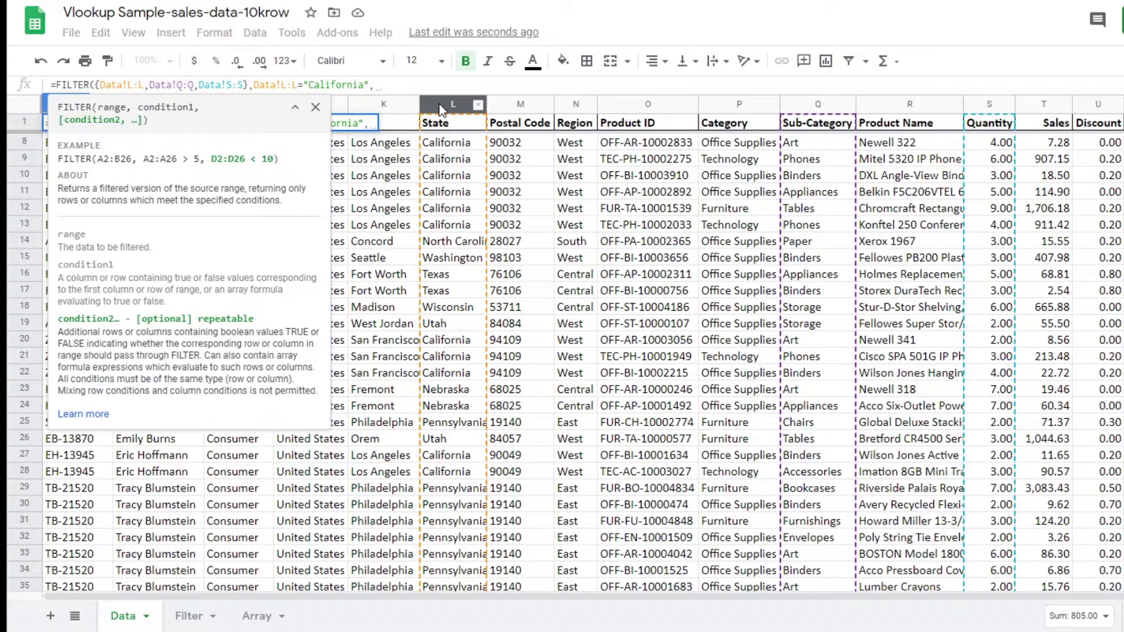
# Complete the FILTER formula with the conditions Data!Q:Q="Art" for Sub-Category and Data!S:S>3 for Quantity.
pyautogui.click(813, 110)
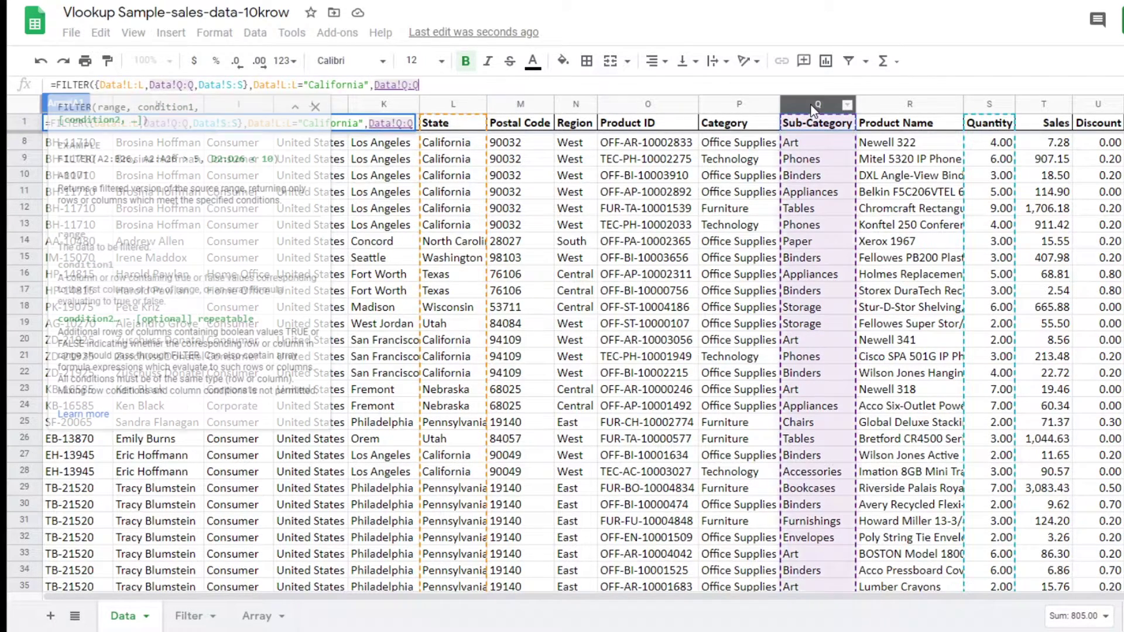
pyautogui.write('=')
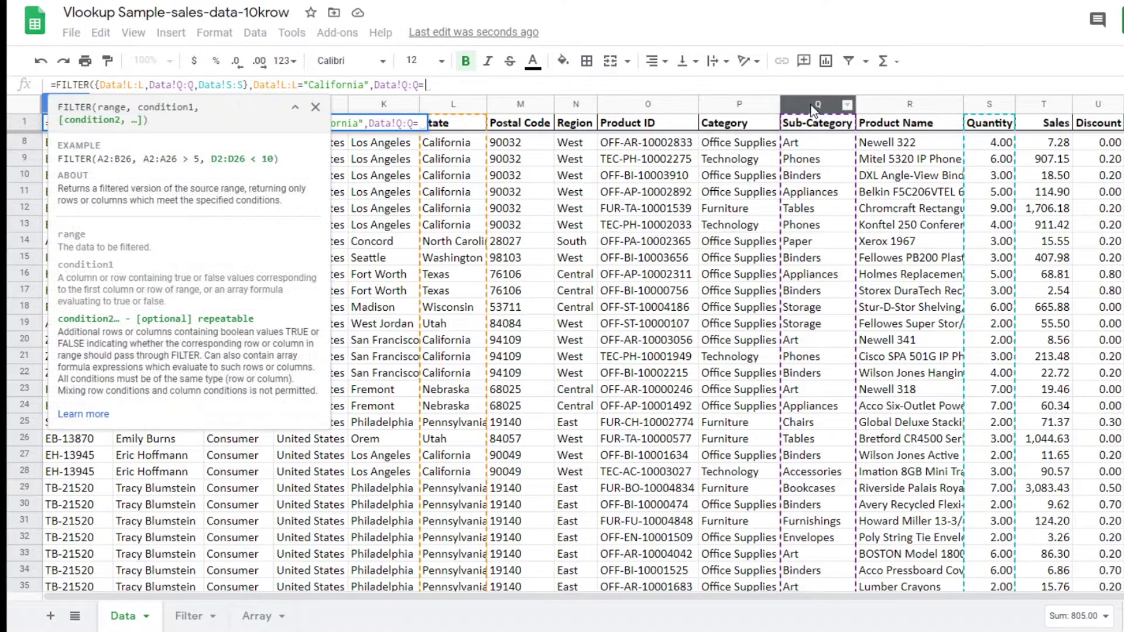
pyautogui.write('"A')
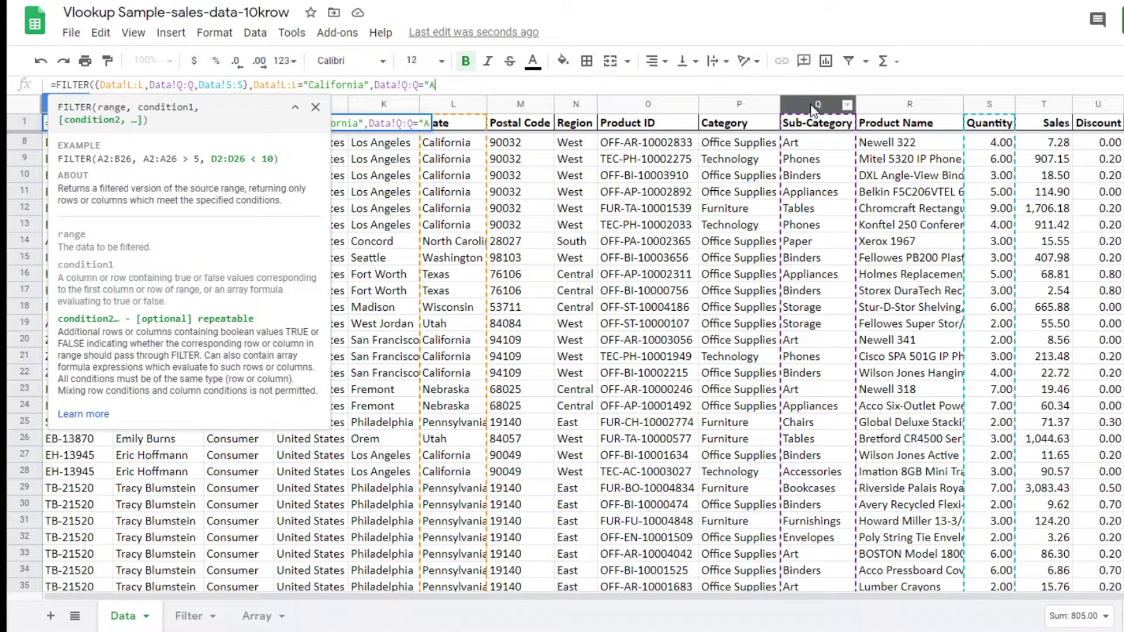
pyautogui.write('rt",')
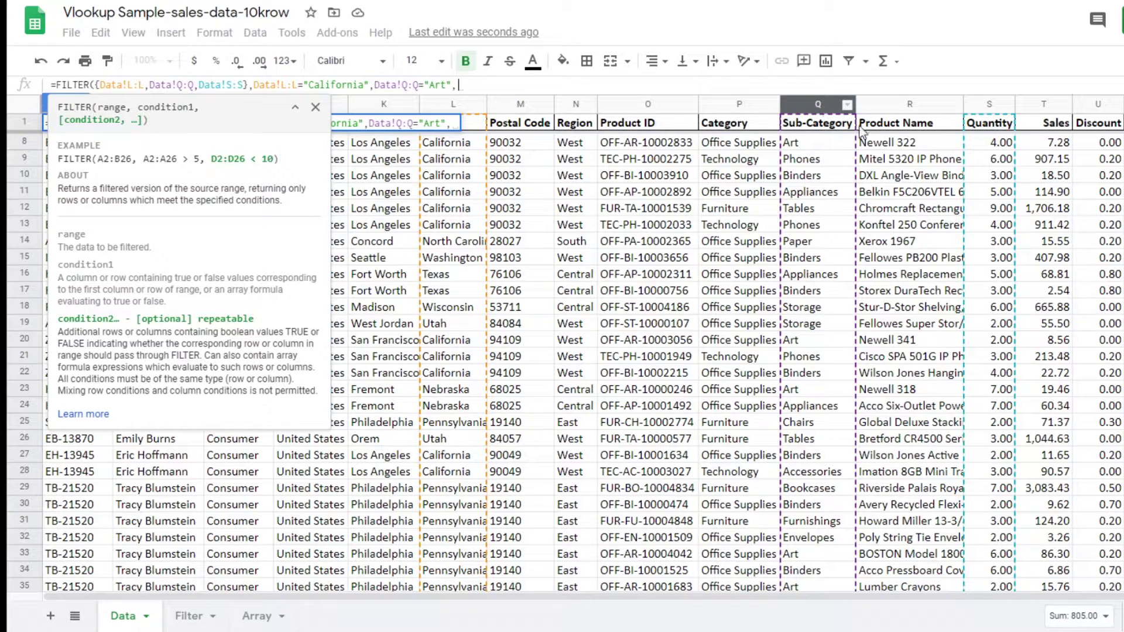
pyautogui.click(987, 105)
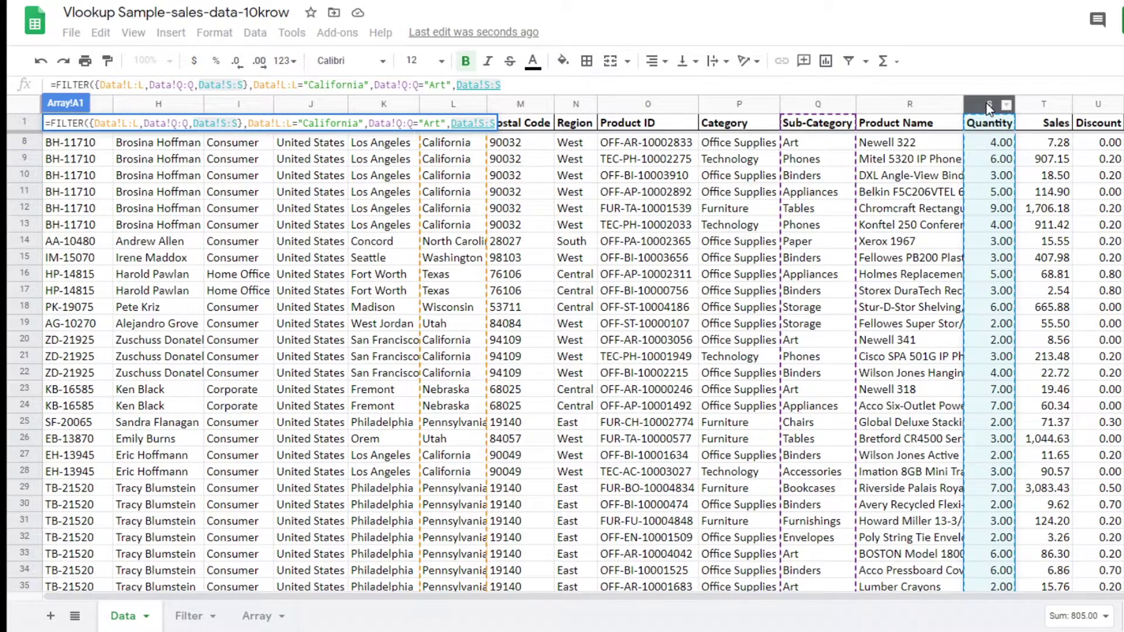
pyautogui.write('>')
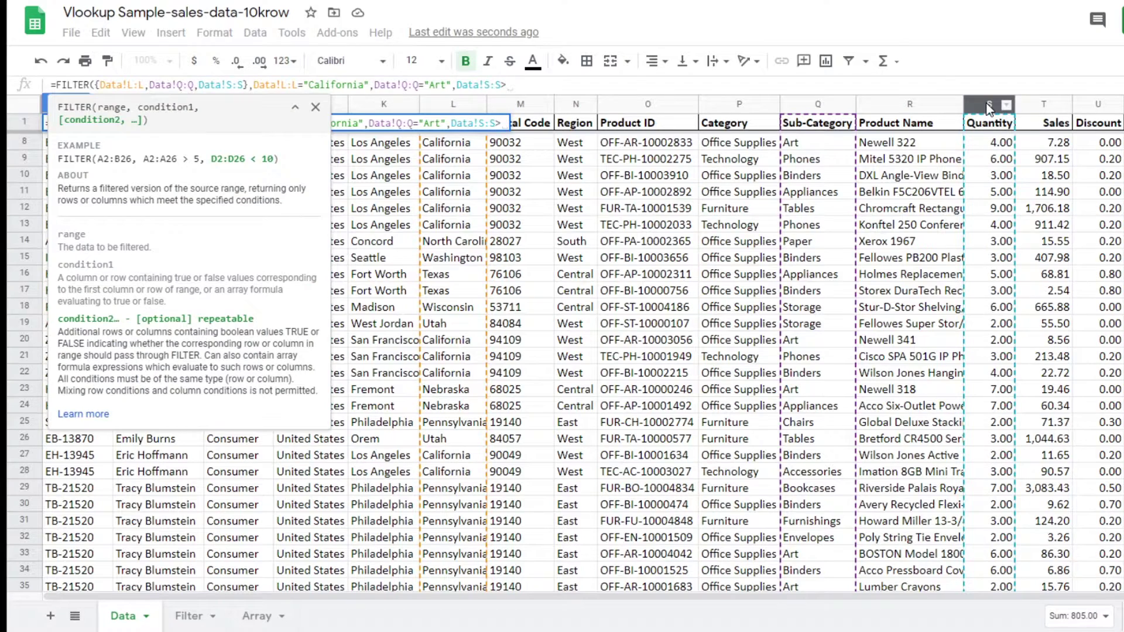
pyautogui.write('3)')
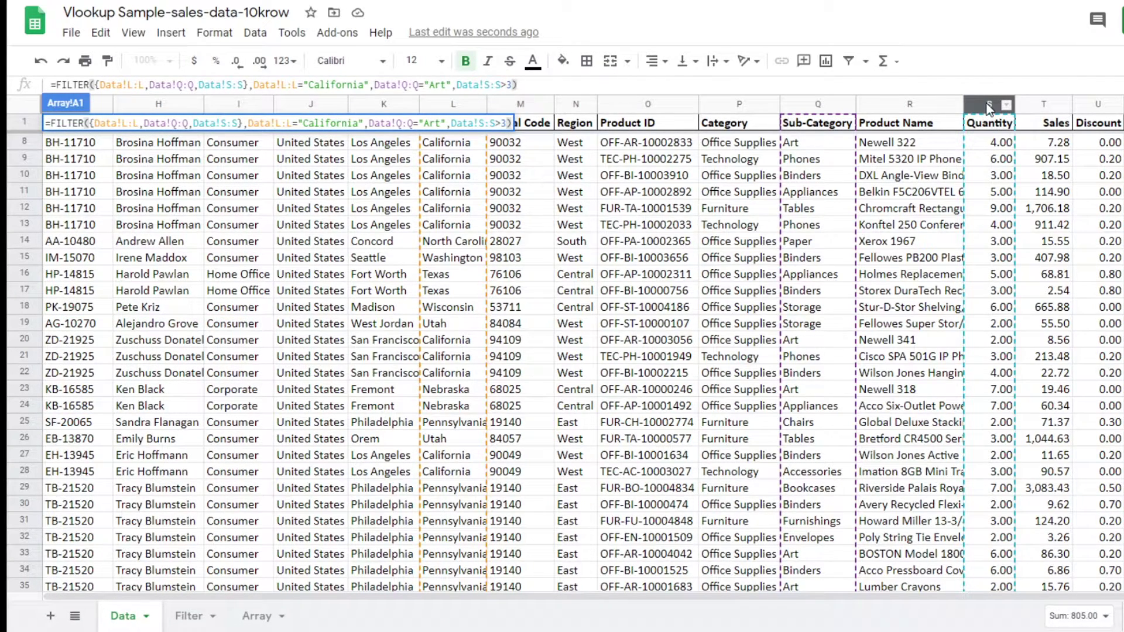
pyautogui.press('Return')
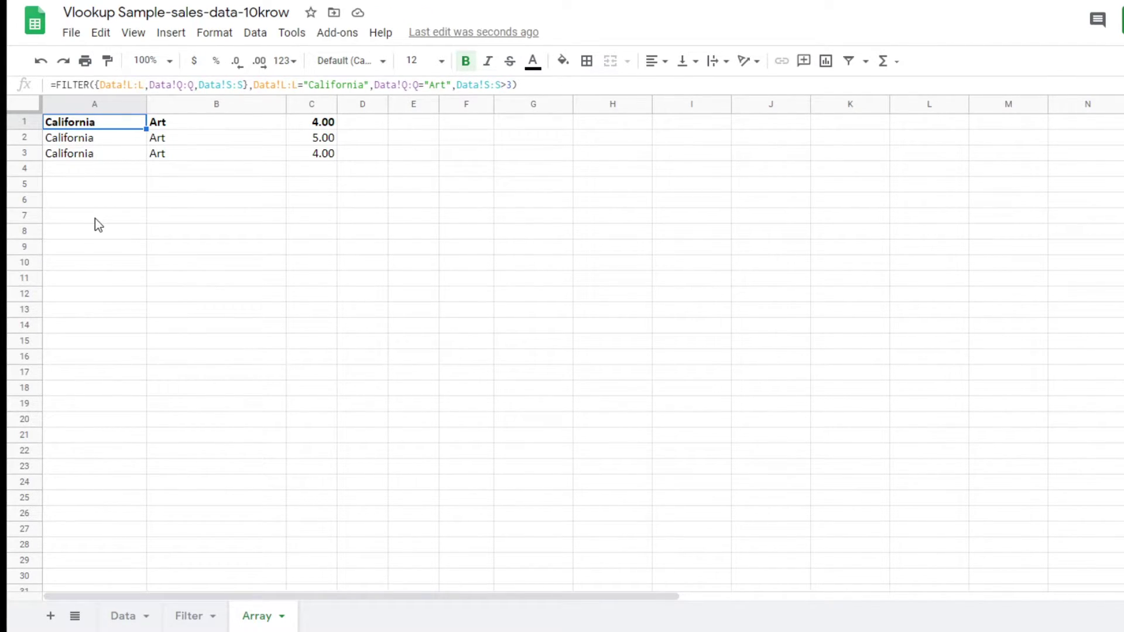
# Insert a row above the filtered results on the Array sheet and copy the State, Sub-Category and Quantity headers from the Data sheet into it.
pyautogui.hotkey('alt', 'i')
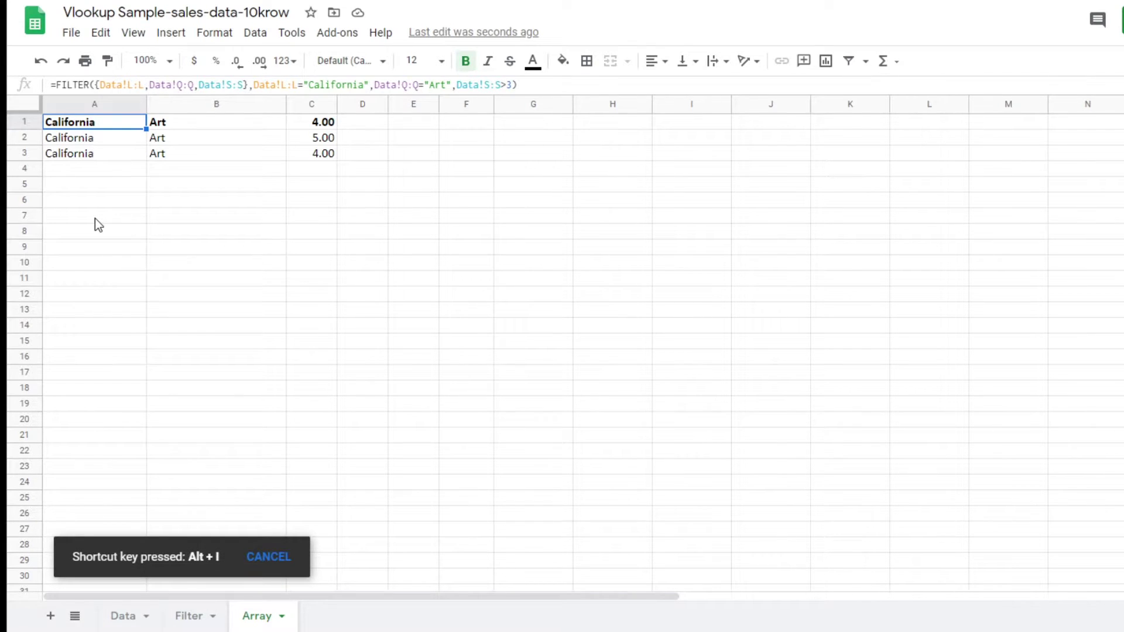
pyautogui.press('r')
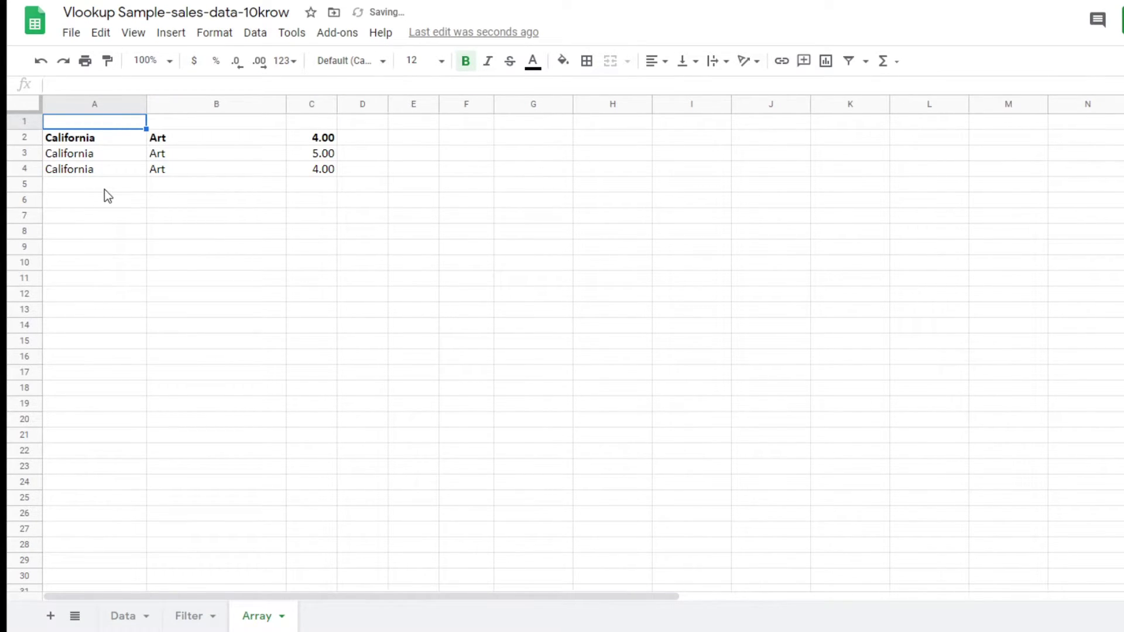
pyautogui.click(126, 616)
pyautogui.click(439, 124)
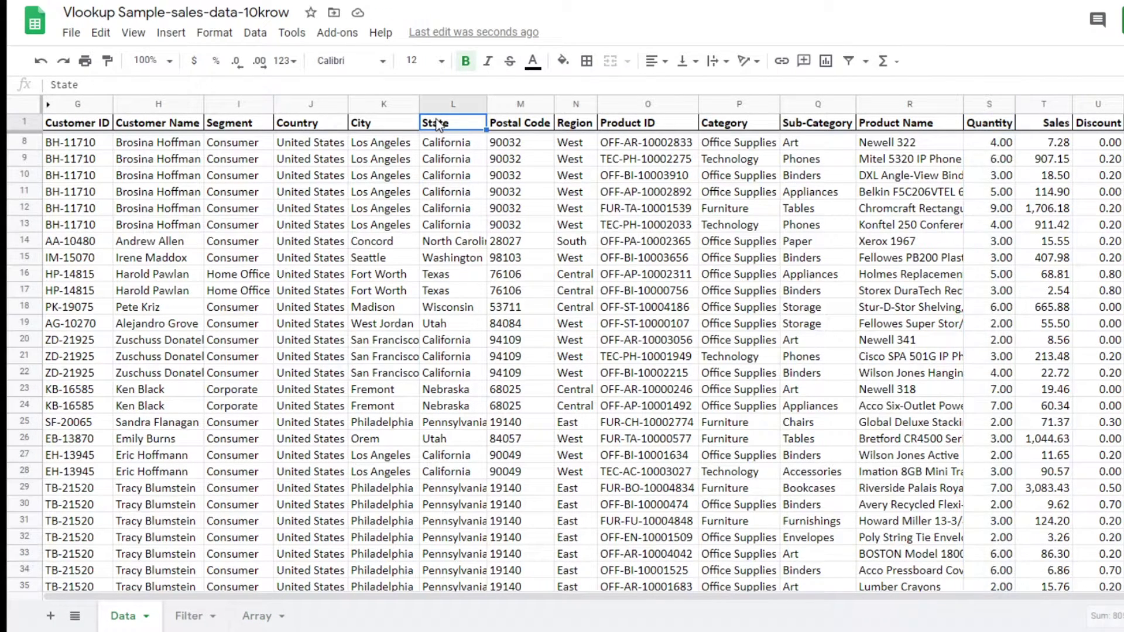
pyautogui.keyDown('ctrl'); pyautogui.click(808, 131); pyautogui.keyUp('ctrl')
pyautogui.keyDown('ctrl'); pyautogui.click(989, 129); pyautogui.keyUp('ctrl')
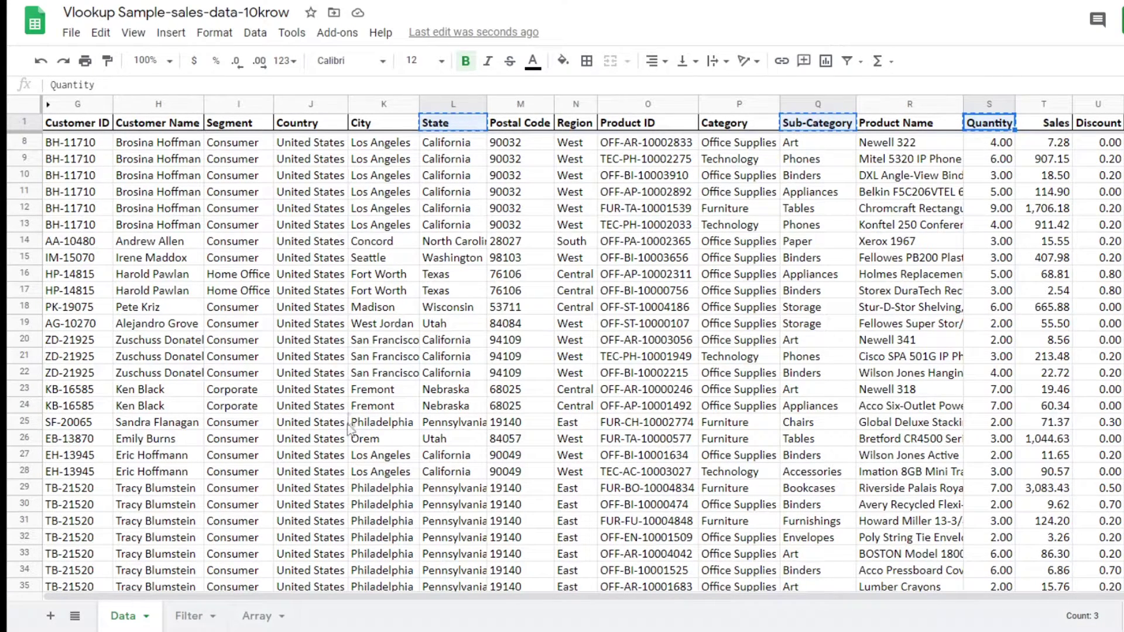
pyautogui.click(262, 620)
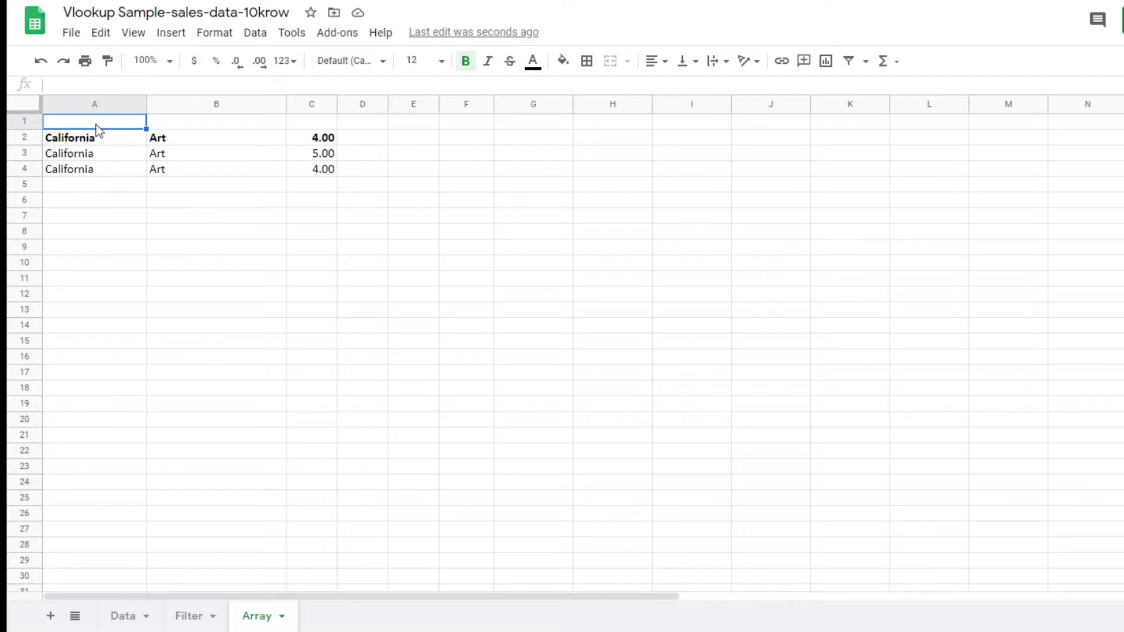
pyautogui.write('State\tSub-Category\tQuantity')
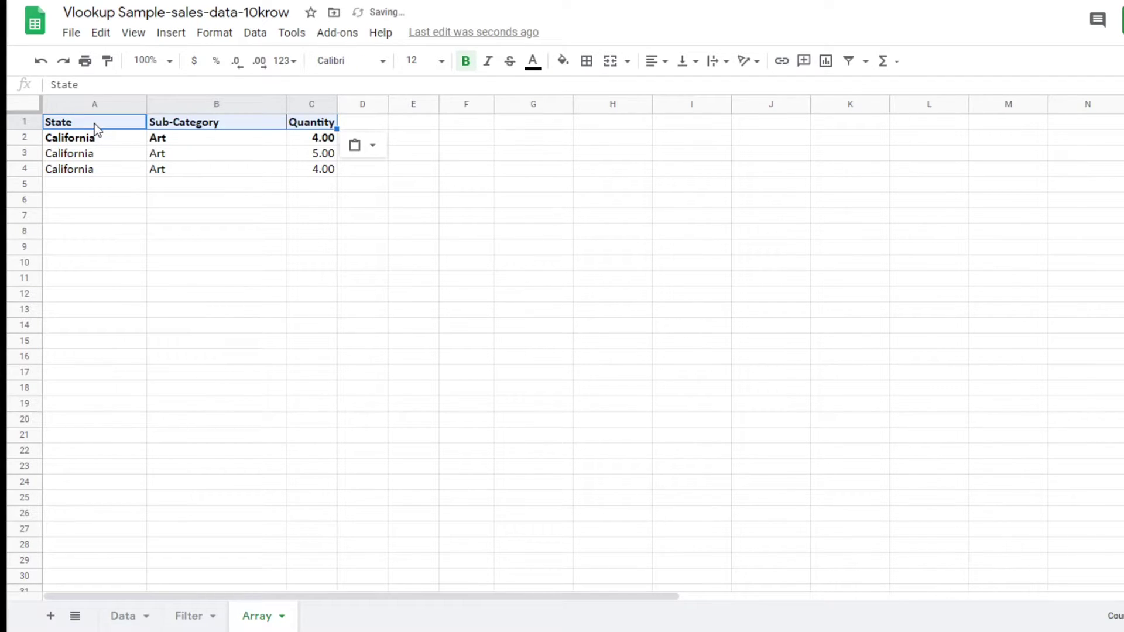
# Remove the bold formatting from row 2, the first result row on the Array sheet.
pyautogui.click(176, 212)
pyautogui.click(34, 139)
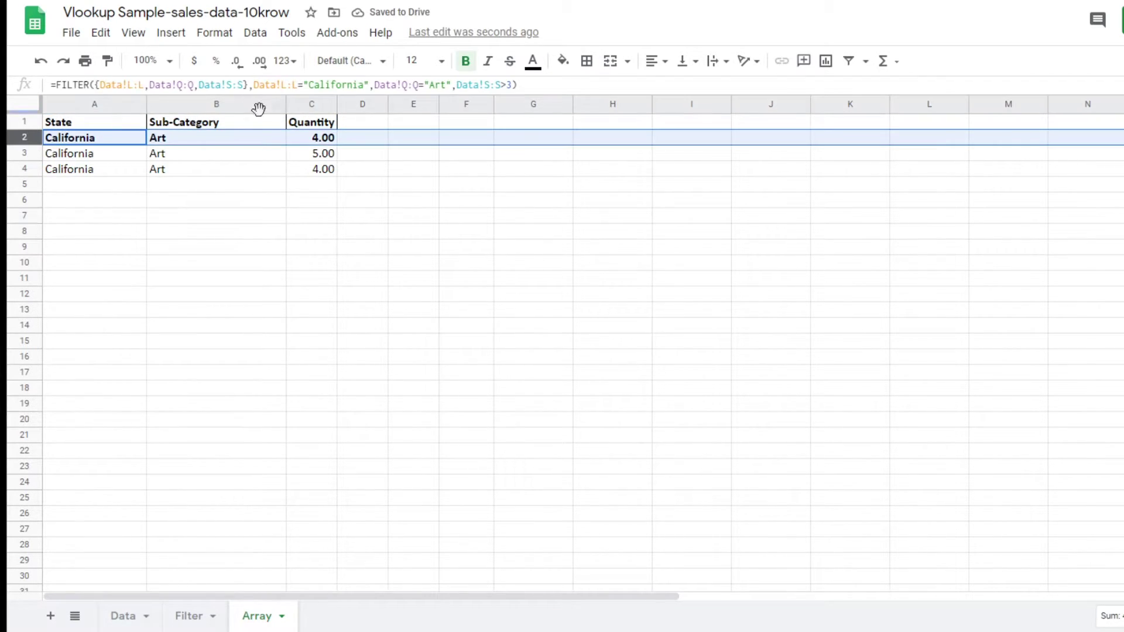
pyautogui.click(466, 62)
pyautogui.click(267, 251)
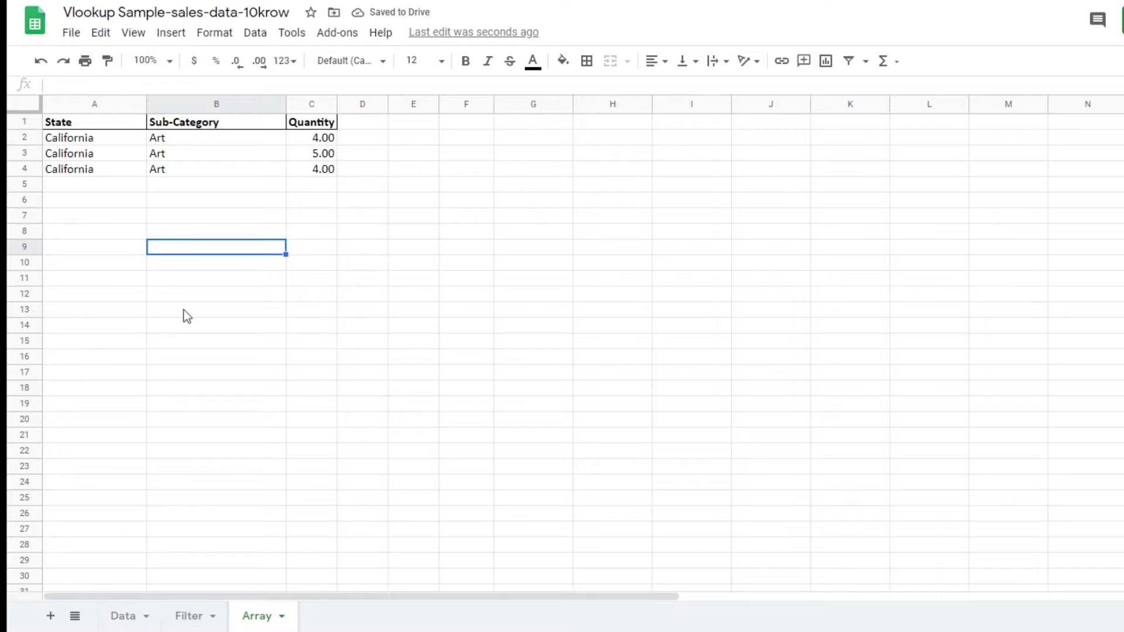
# Look over the filter view options, and compare the FILTER formula in A2 of the Filter sheet with the one on the Array sheet.
pyautogui.click(255, 33)
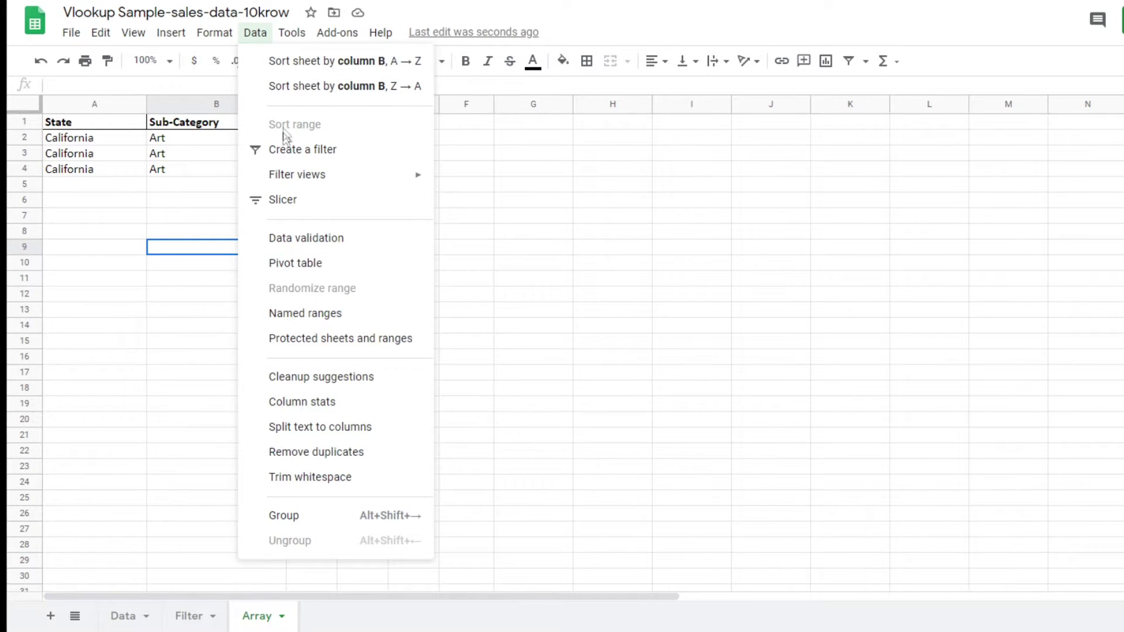
pyautogui.moveTo(279, 175)
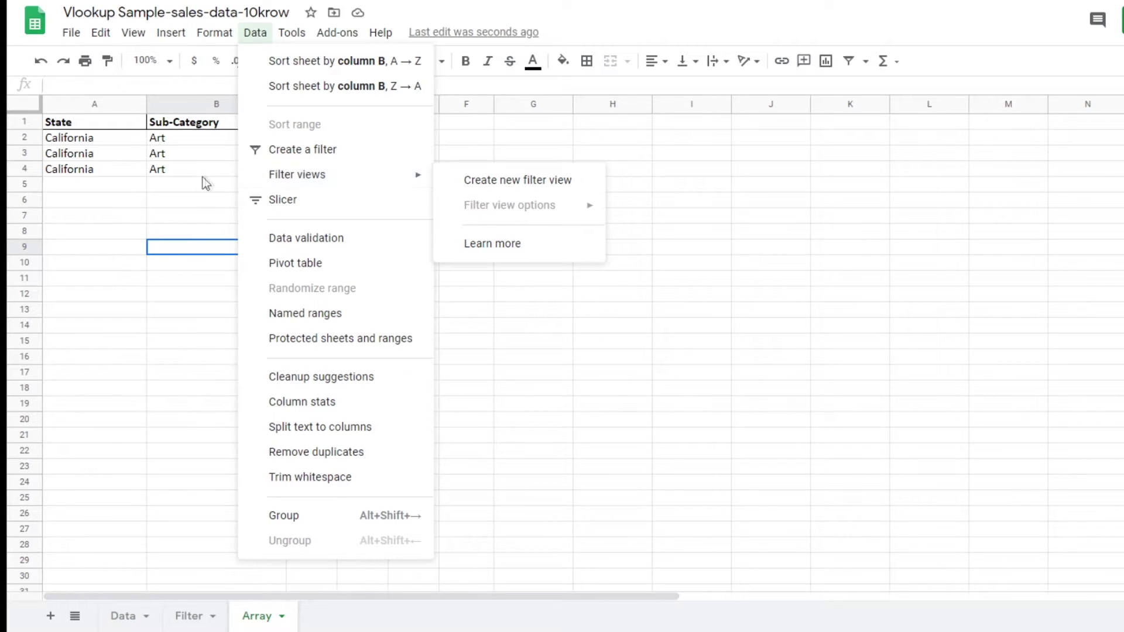
pyautogui.click(151, 169)
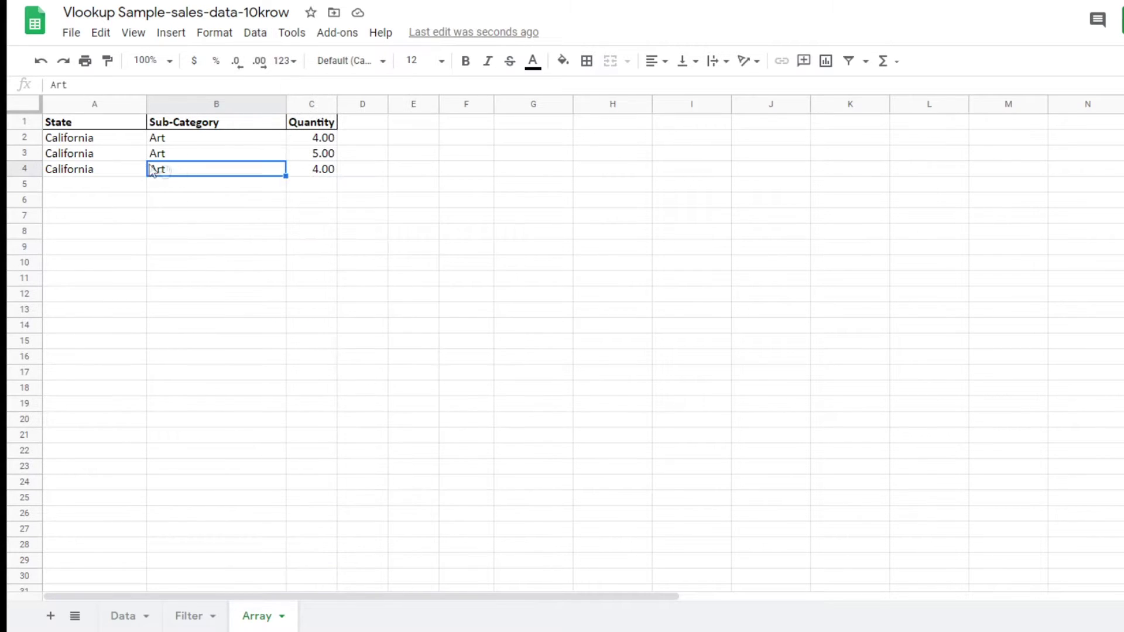
pyautogui.click(188, 616)
pyautogui.click(68, 139)
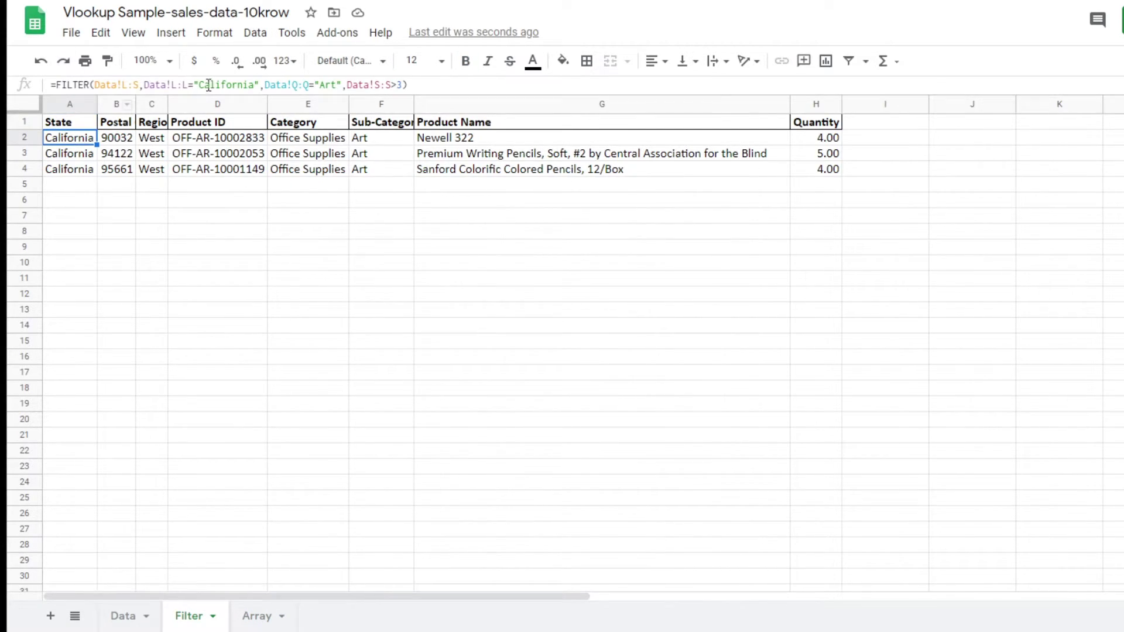
pyautogui.click(272, 616)
pyautogui.click(65, 138)
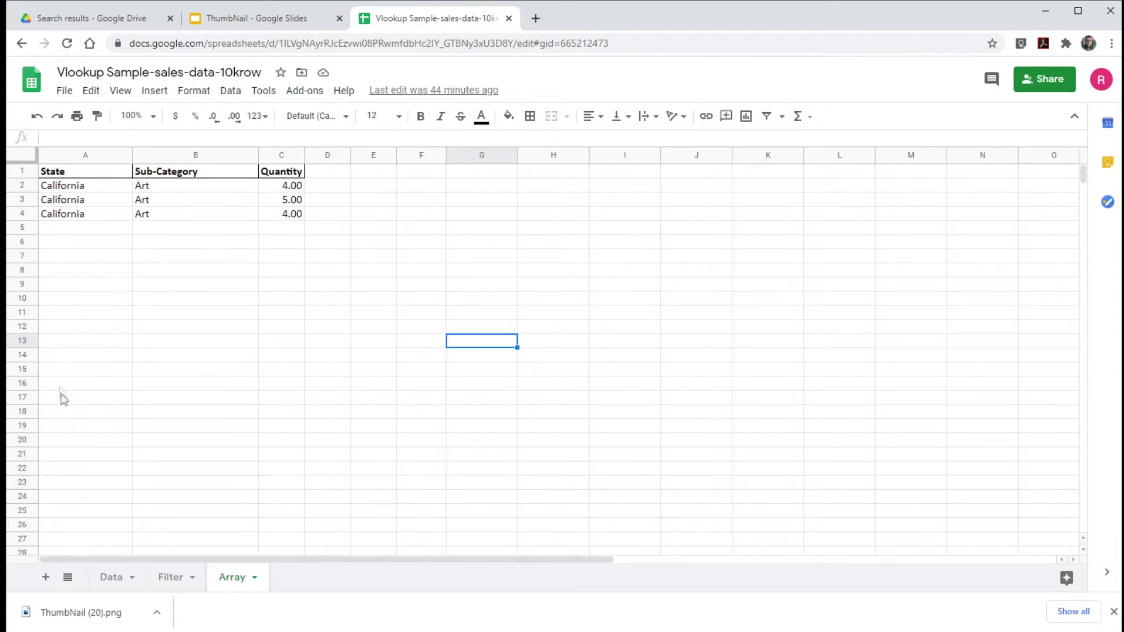
# Review the filter and filter view options, the Filter and Array sheets' FILTER results, and the source columns on the Data sheet.
pyautogui.click(232, 91)
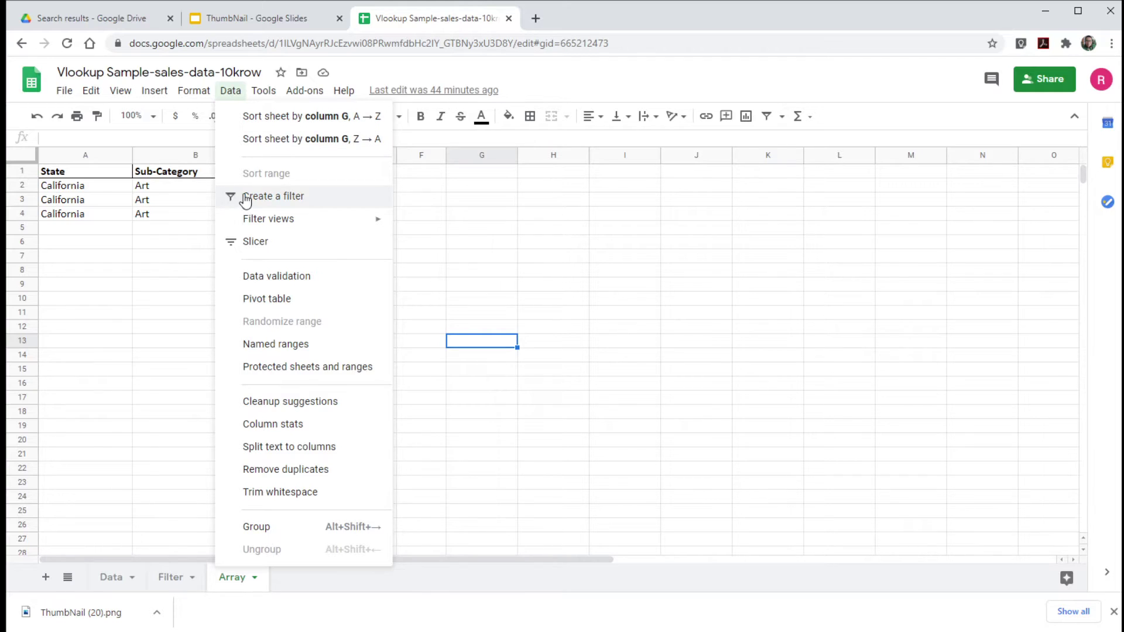
pyautogui.moveTo(264, 226)
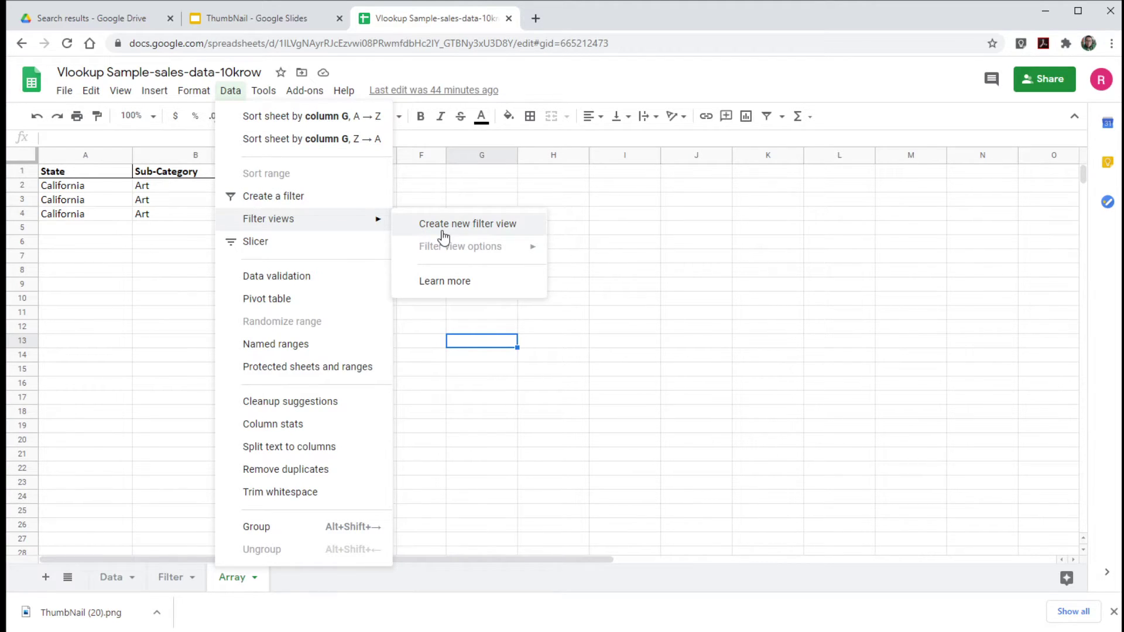
pyautogui.click(168, 577)
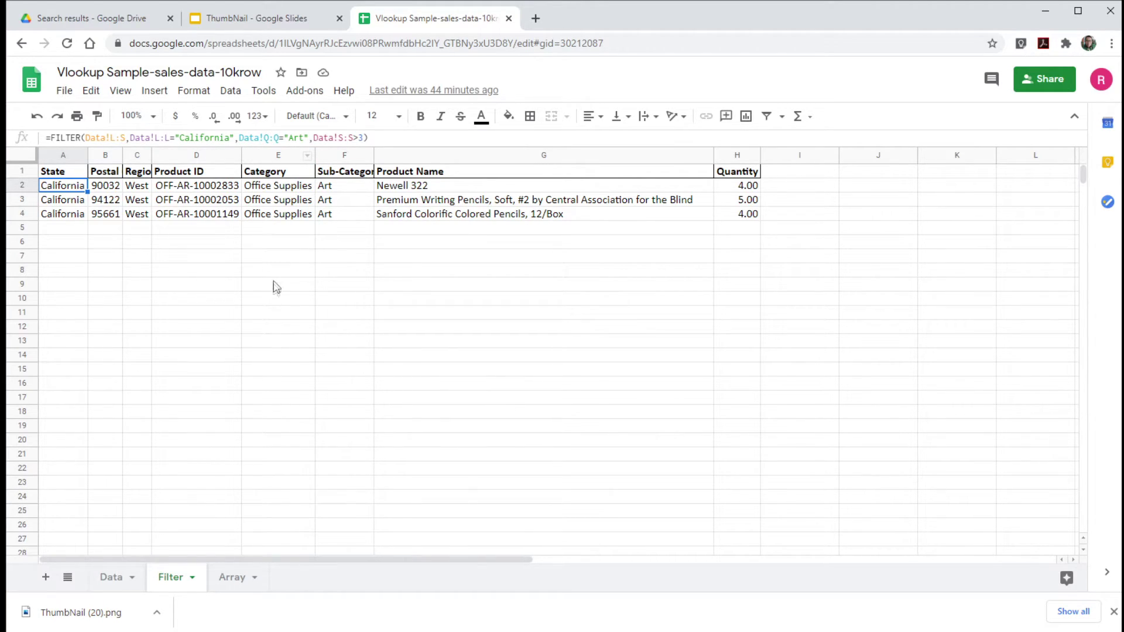
pyautogui.click(228, 580)
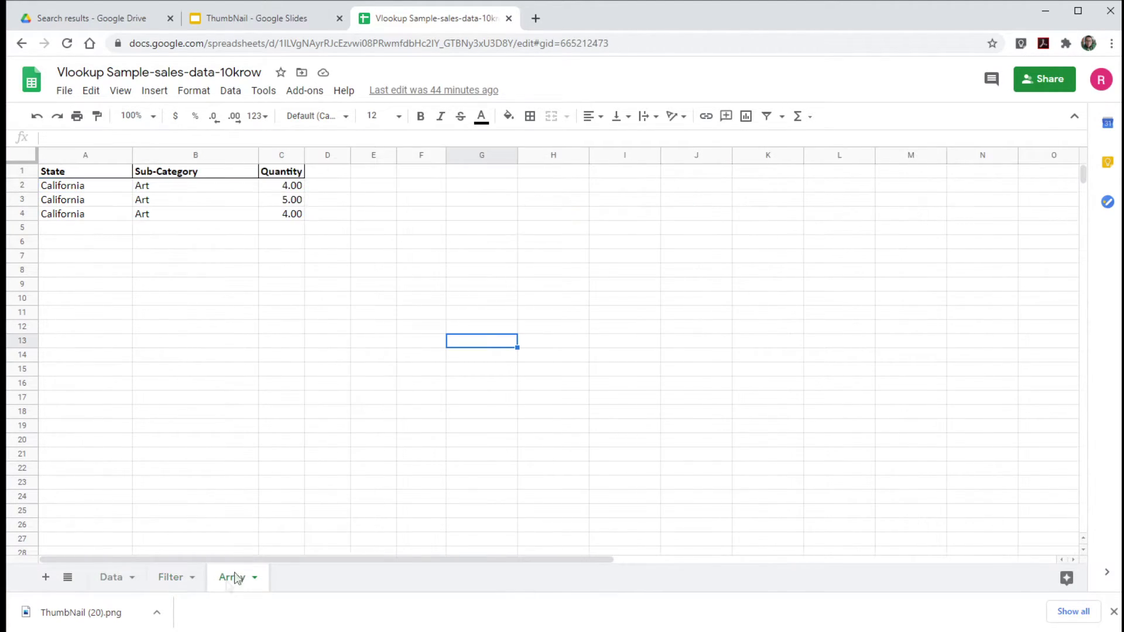
pyautogui.click(49, 185)
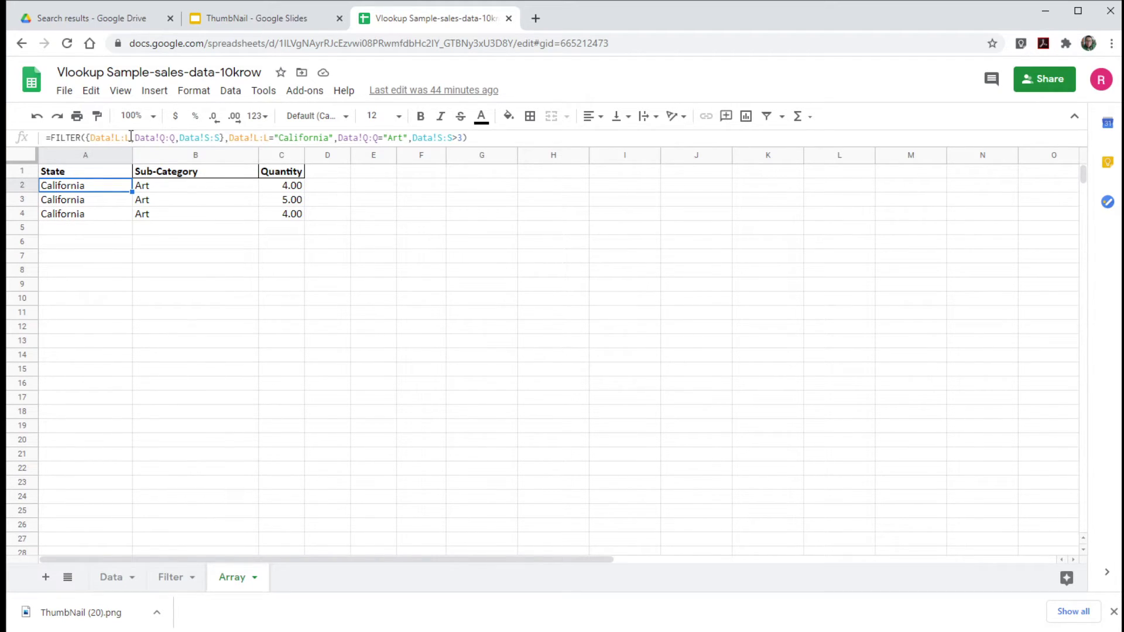
pyautogui.click(111, 577)
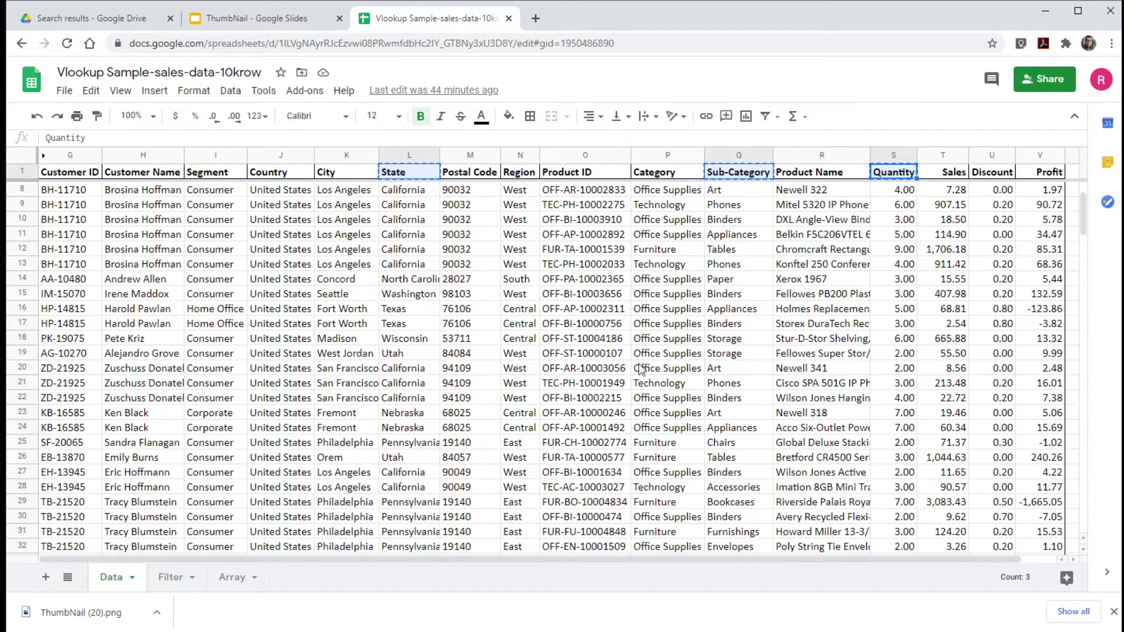
pyautogui.click(528, 298)
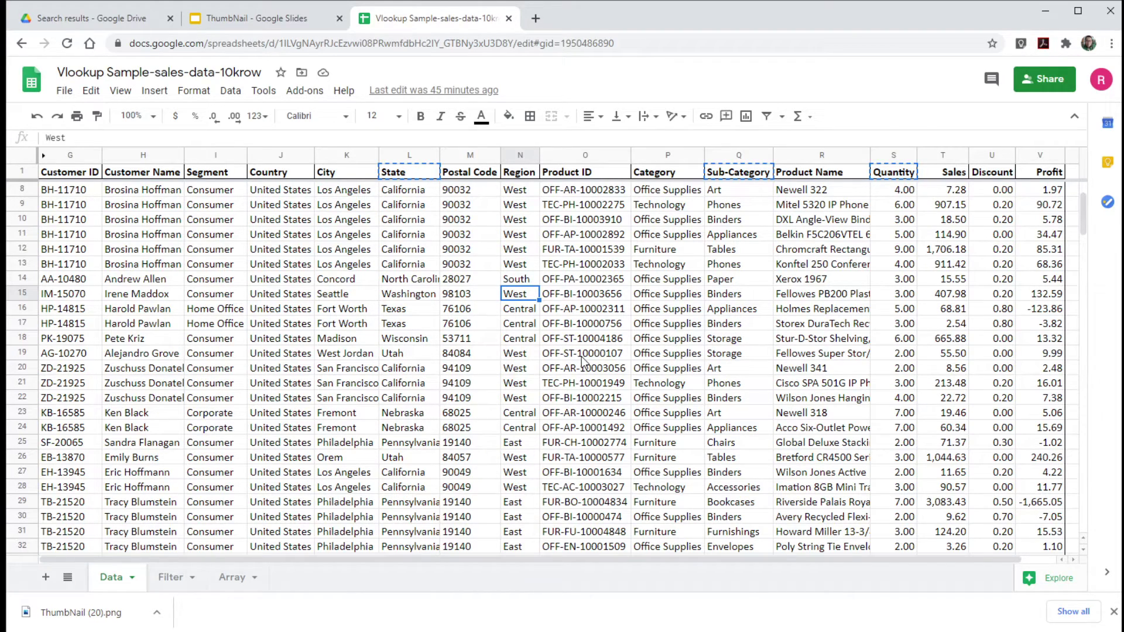
pyautogui.click(164, 580)
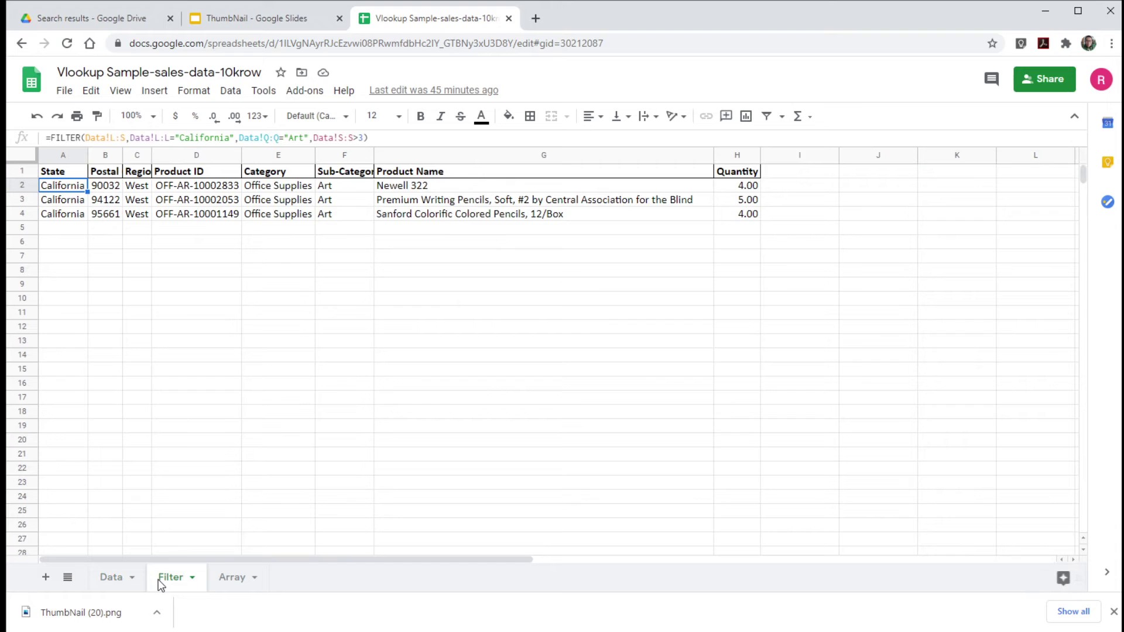